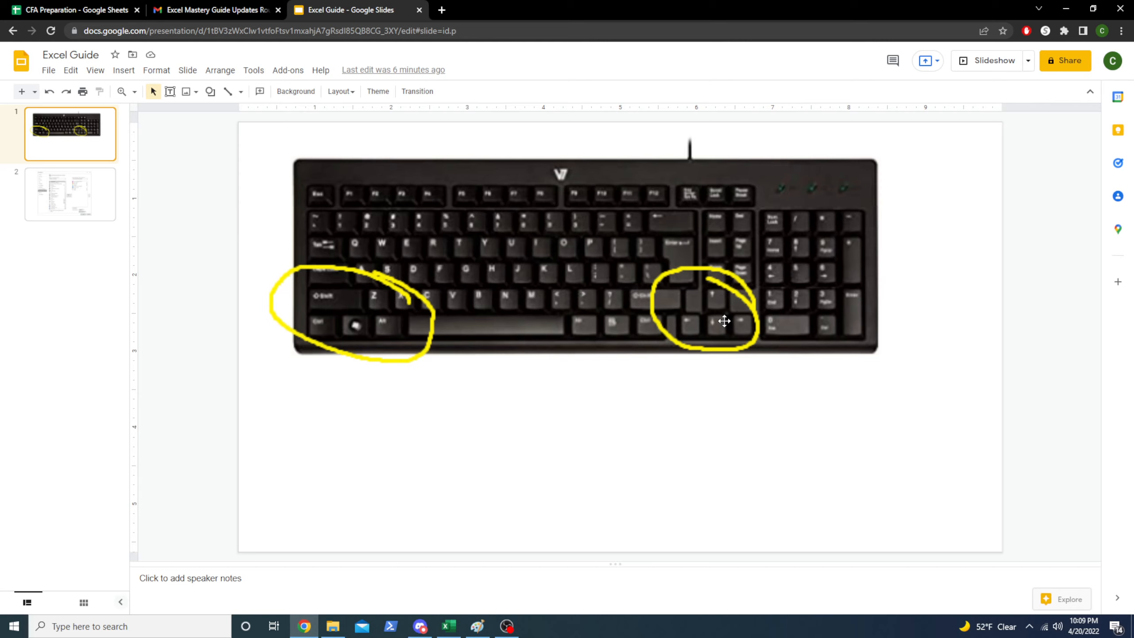
Switch to the Excel Mastery Guide workbook and move to the empty cell C17 below the Edit Cell entry
key(alt+Tab)
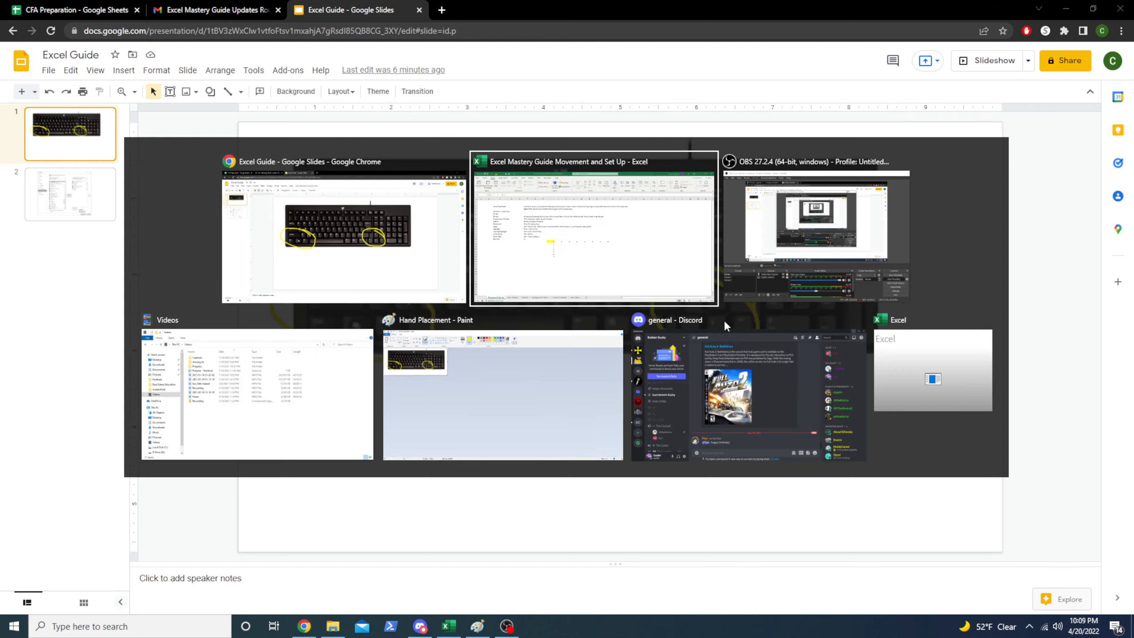
key(Up)
key(Up)
key(Up)
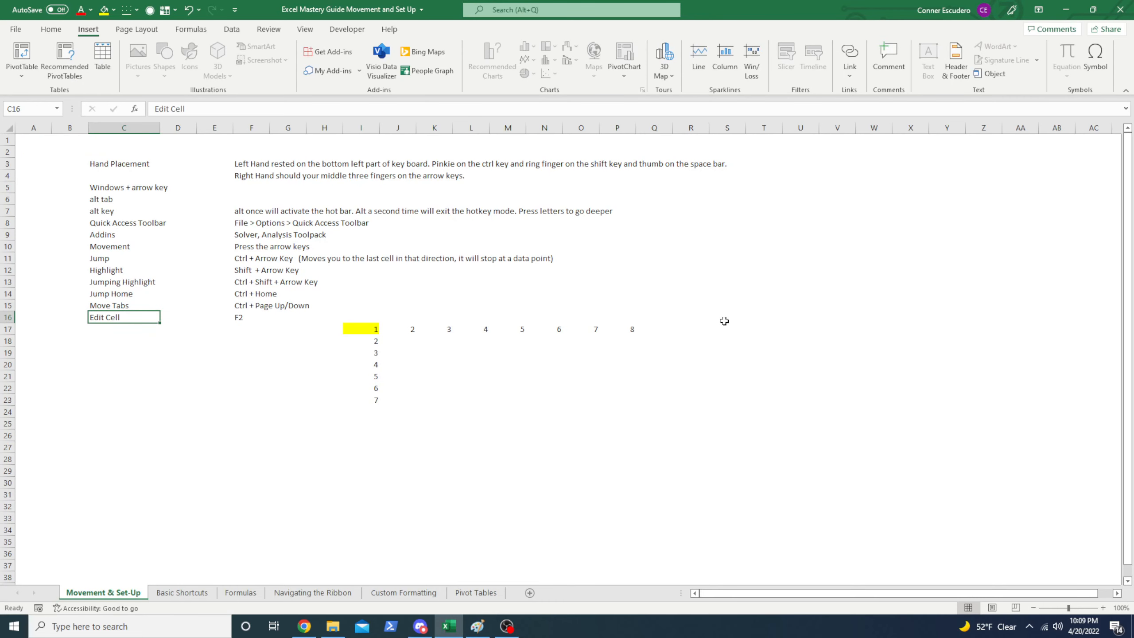
key(ctrl+Up)
key(ctrl+Down)
key(Down)
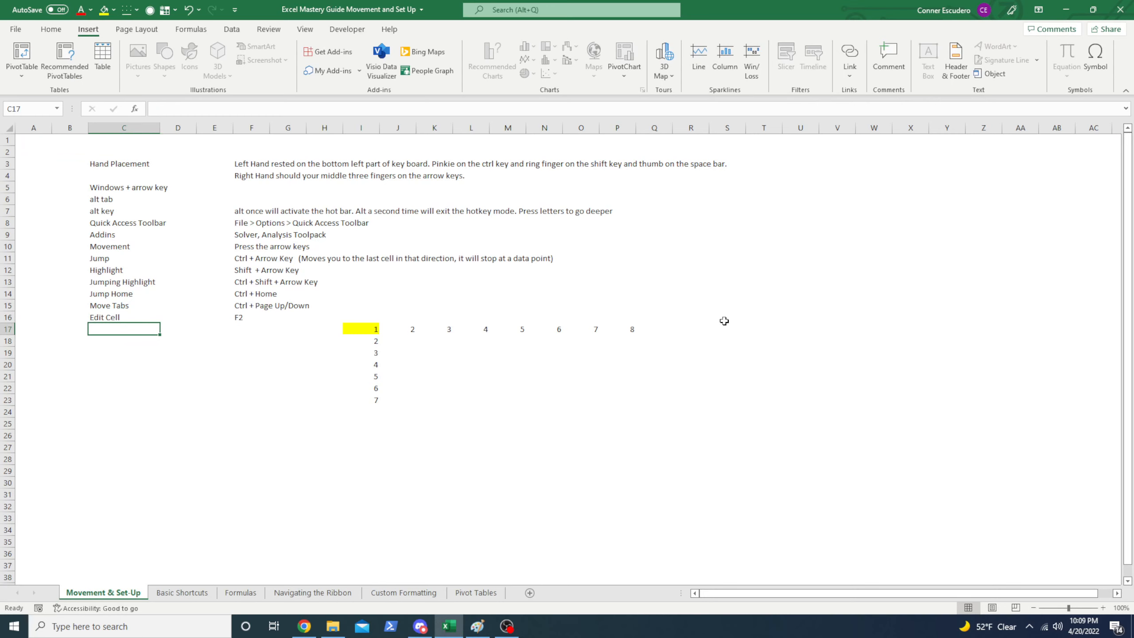
Jump to the yellow cell I17, extend the selection across the number block, and move down to I23
key(ctrl+Right)
key(ctrl+shift+Right)
key(ctrl+shift+Down)
key(Down)
key(Down)
key(Down)
key(Down)
key(Down)
key(Down)
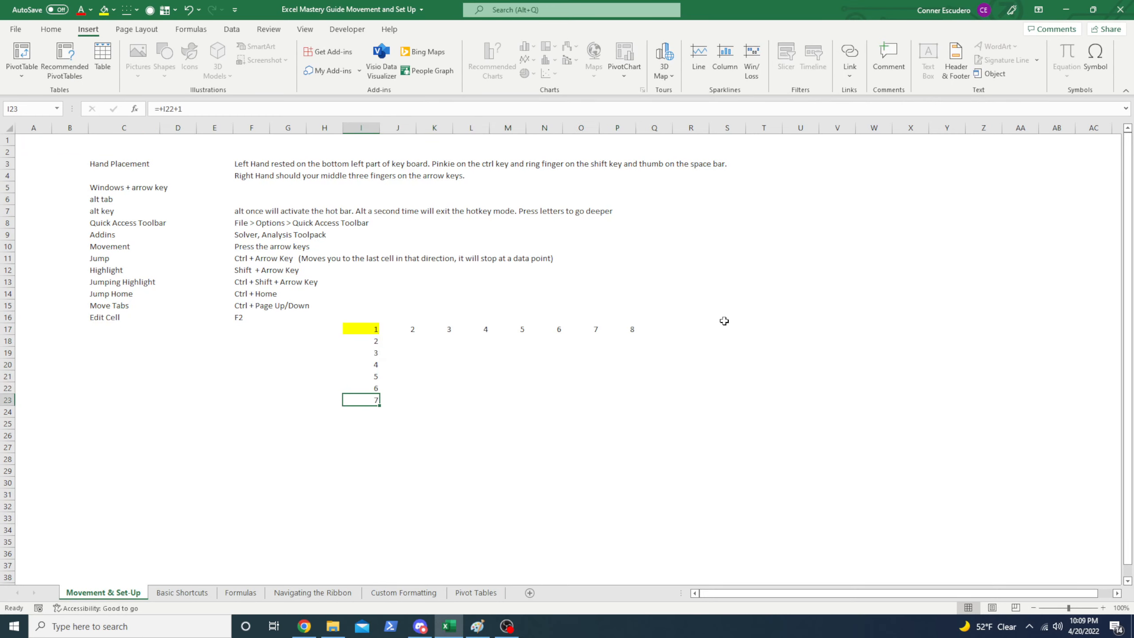
Move from the number block back to the Windows + arrow key entry in cell C5
key(ctrl+Left)
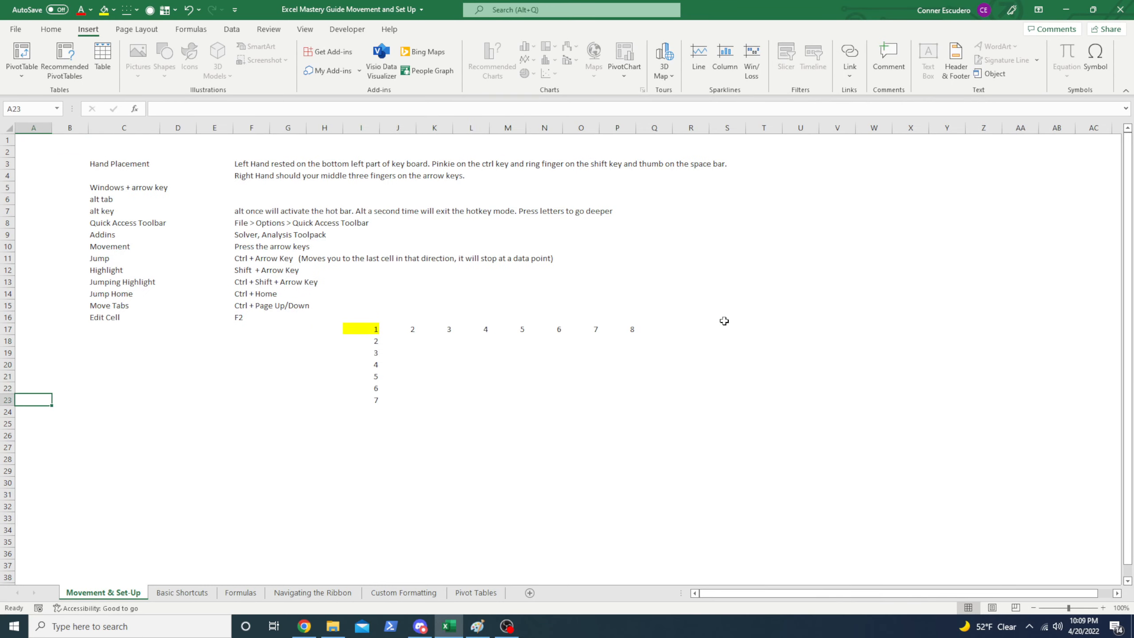
key(Right)
key(ctrl+Up)
key(Right)
key(Down)
key(Down)
key(Down)
key(Down)
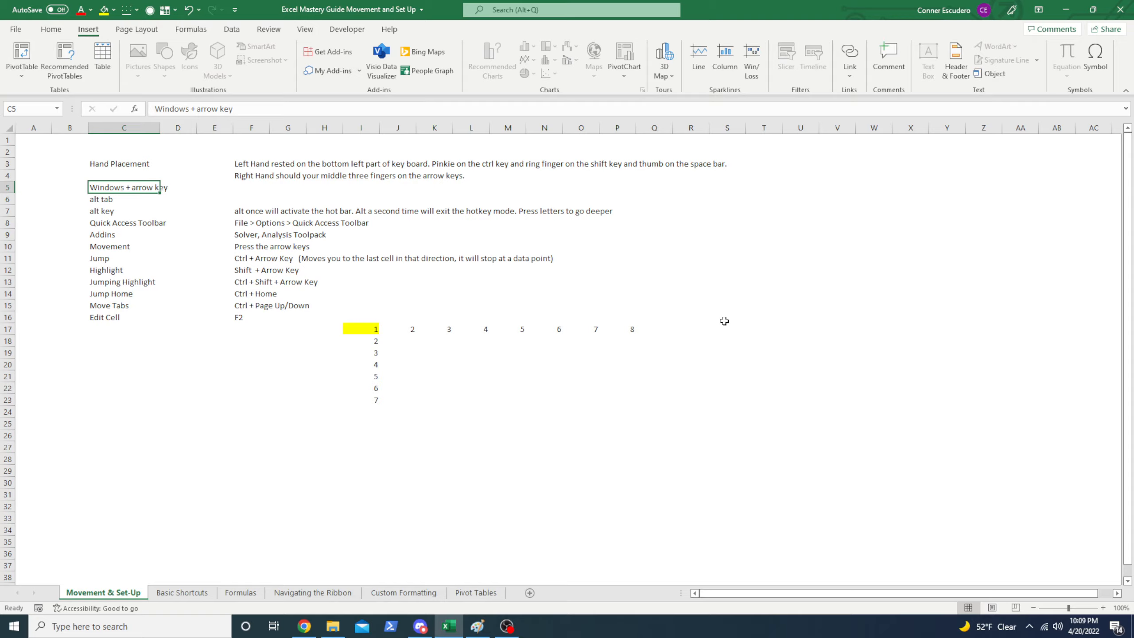
Restore the workbook window to its smaller size and maximize it again, repeating the change several times
key(super+Down)
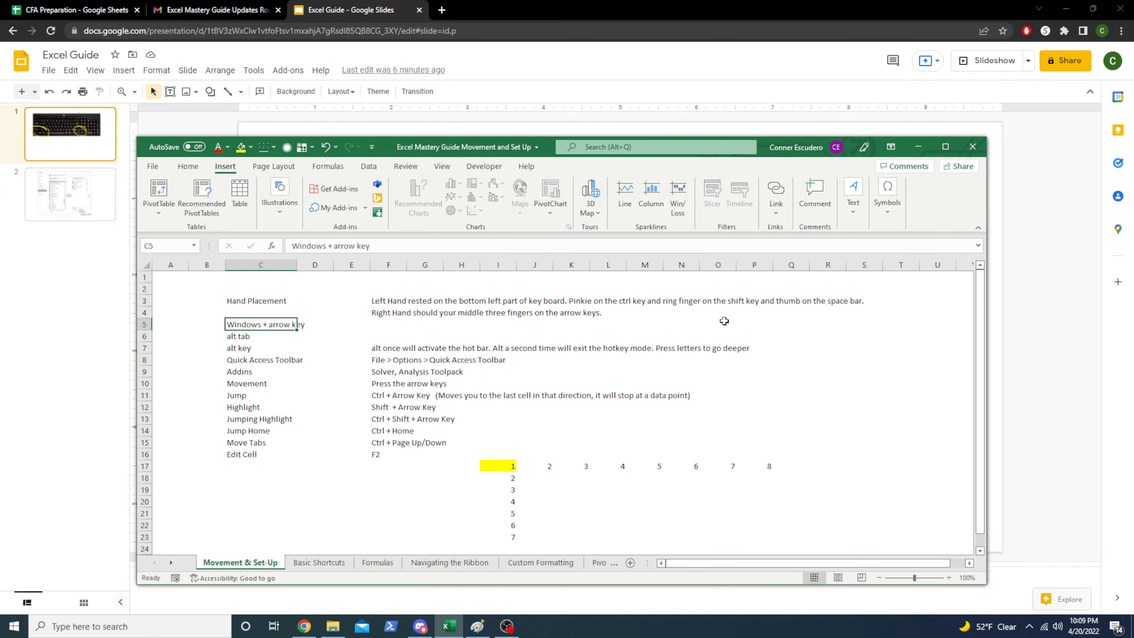
key(super+Up)
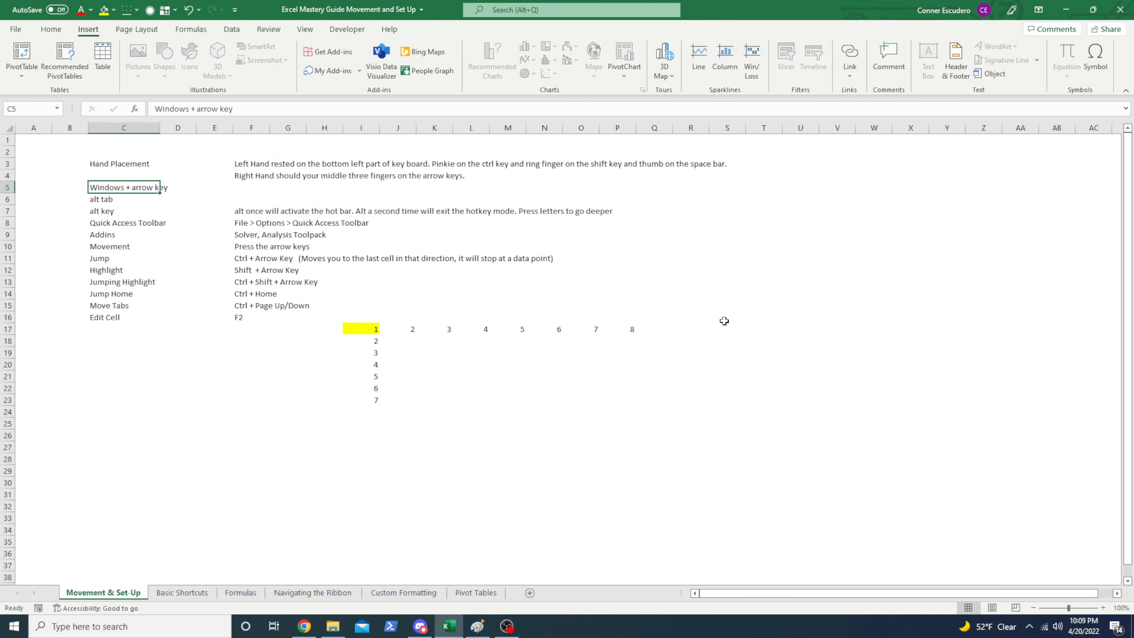
key(super+Down)
key(super+Up)
key(super+Down)
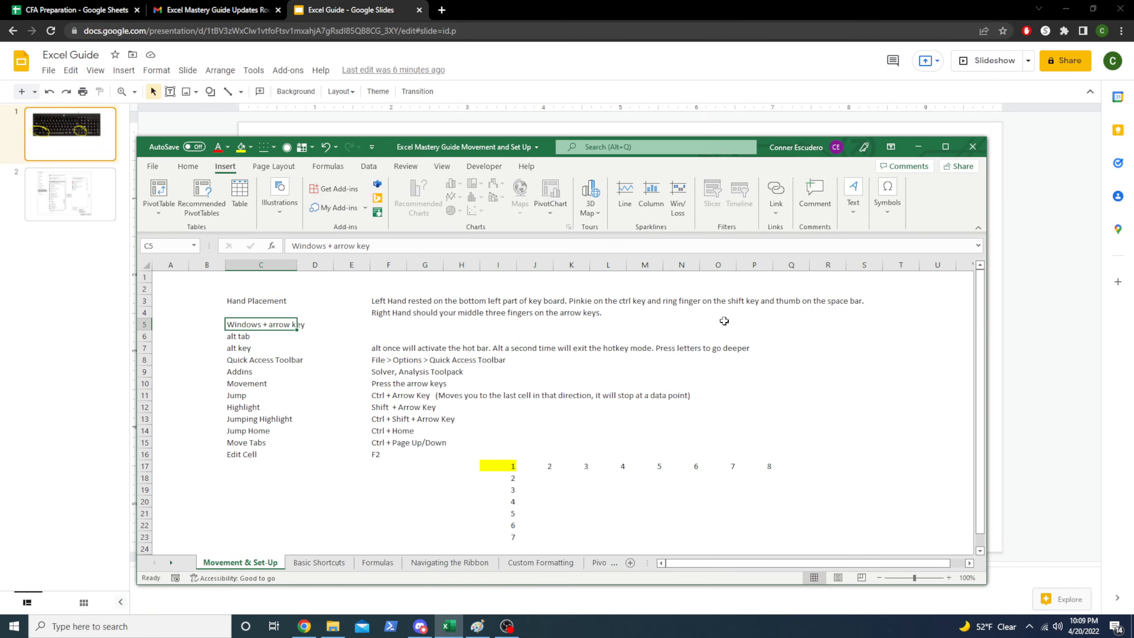
key(super+Up)
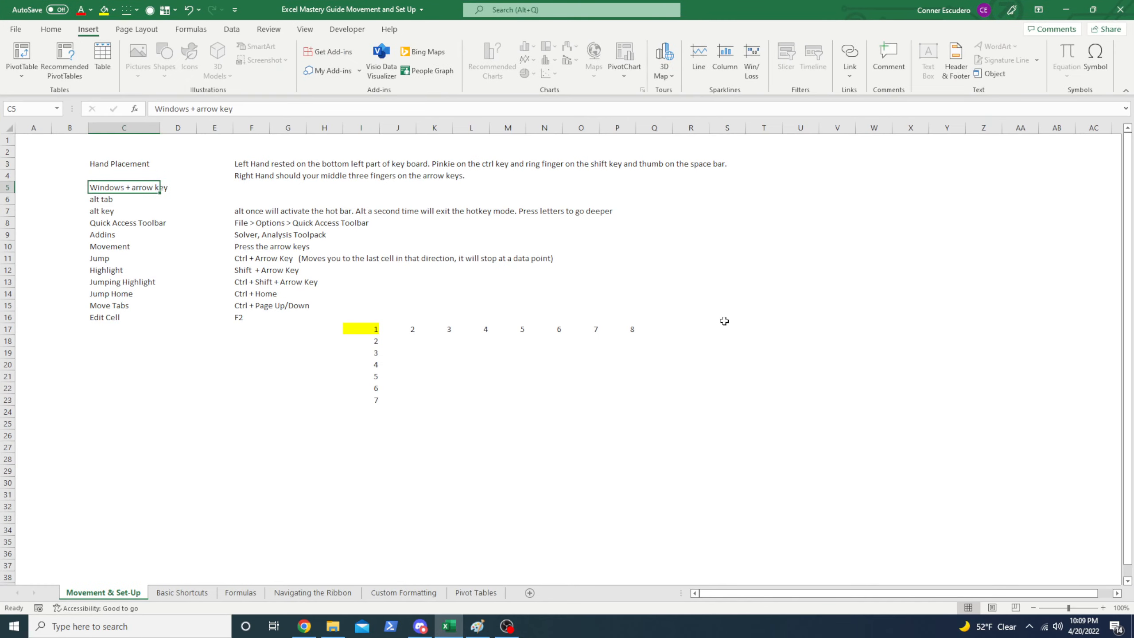
Snap the workbook window alternately to the left and right halves of the screen, and finish with it maximized
key(super+Down)
key(super+Left)
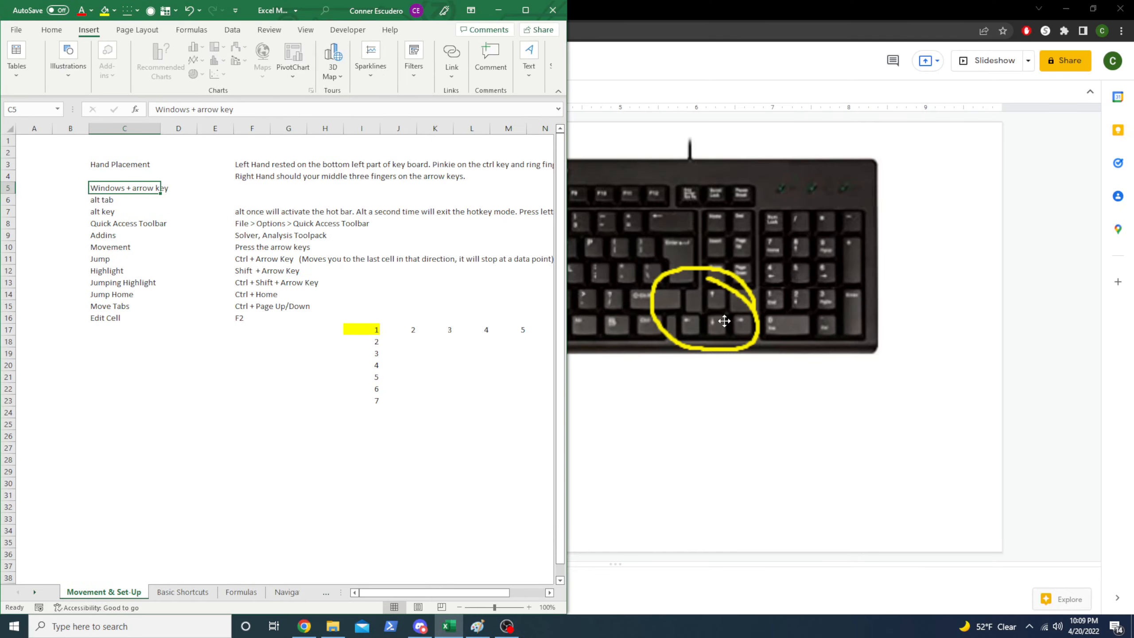
key(super+Right)
key(super+Right)
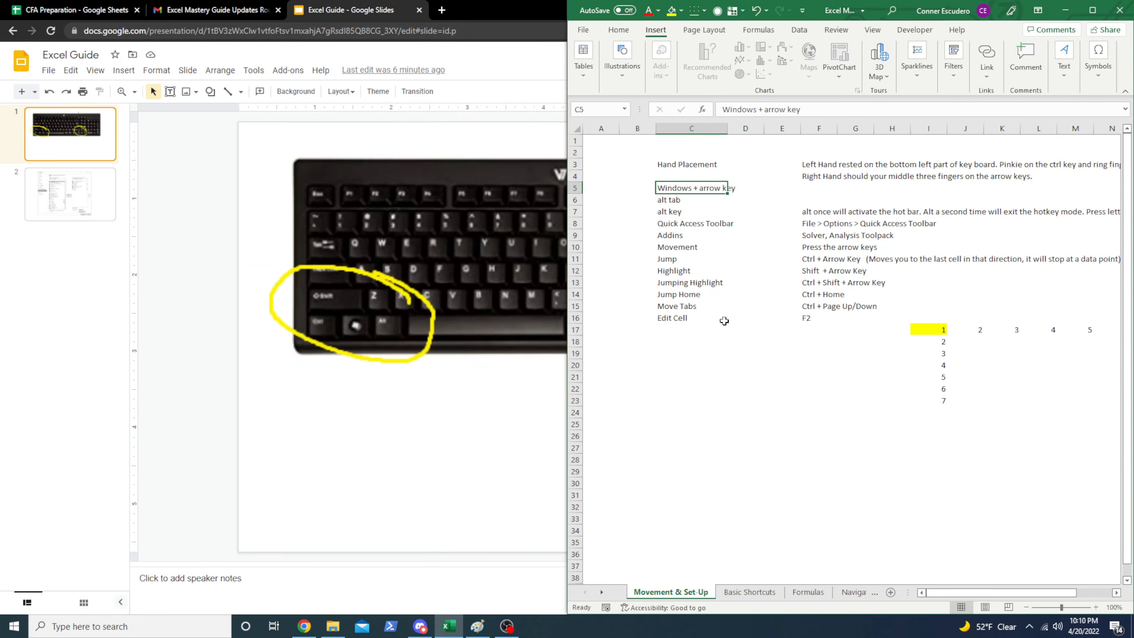
key(super+Left)
key(super+Up)
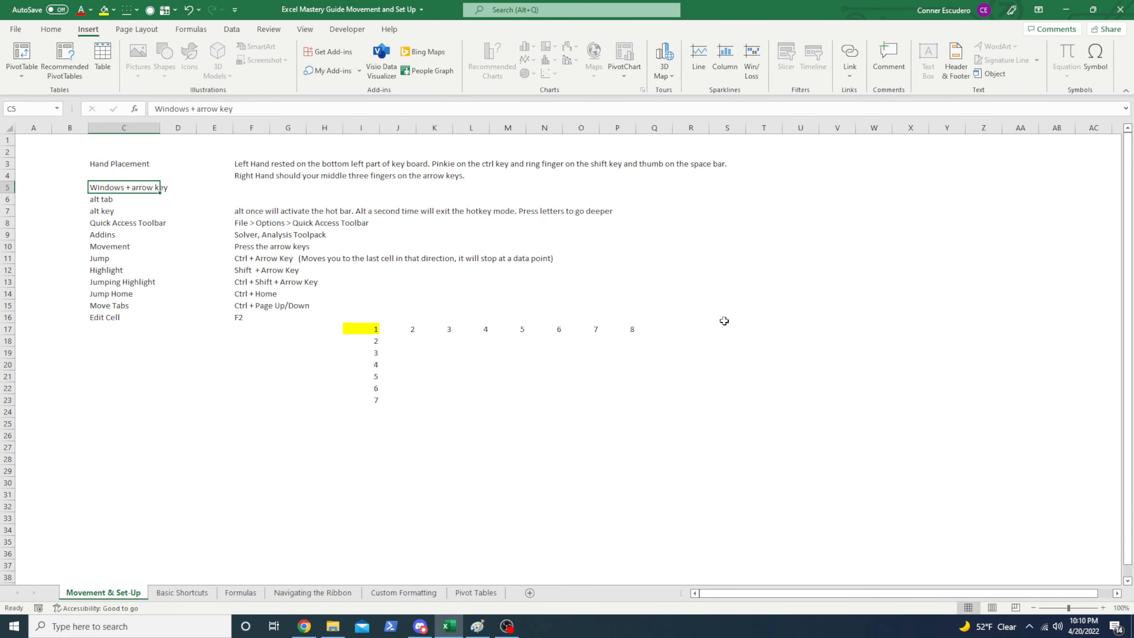
key(super+Right)
key(super+Left)
key(super+Up)
key(super+Left)
key(super+Right)
key(super+Right)
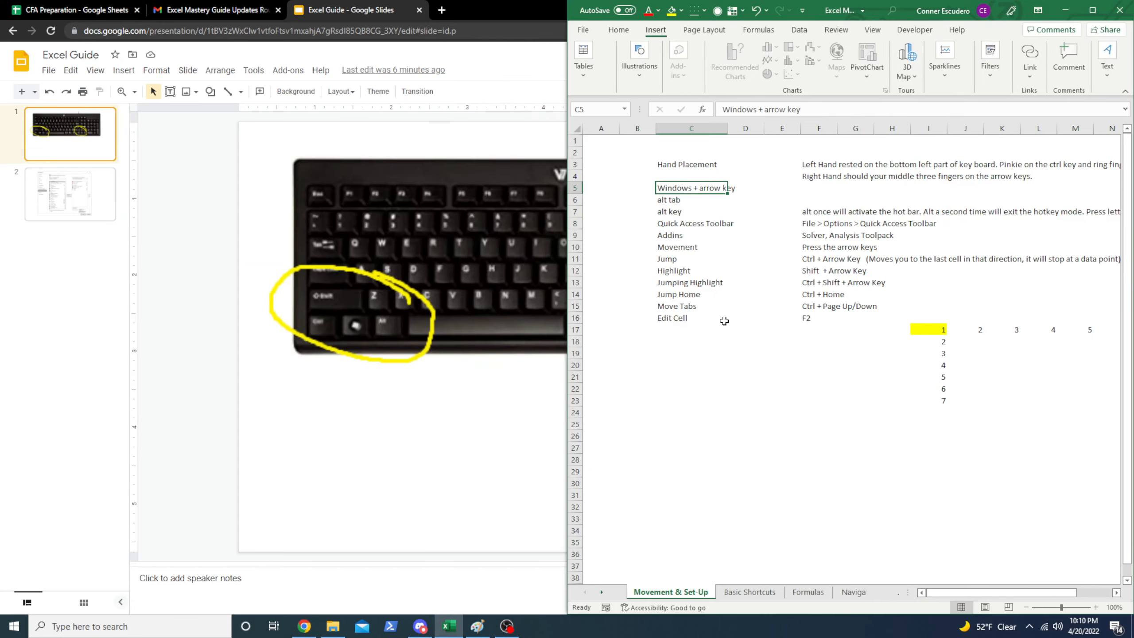
key(super+Left)
key(super+Up)
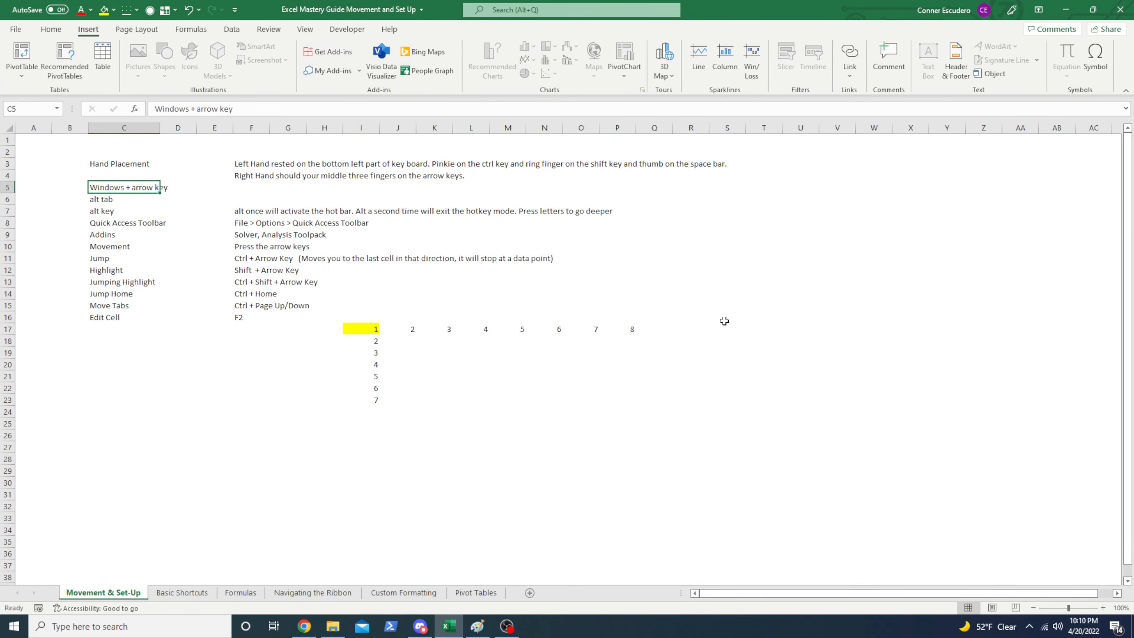
Place the workbook and the Chrome slides side by side, and maximize both windows again, ending in the workbook
key(super+Left)
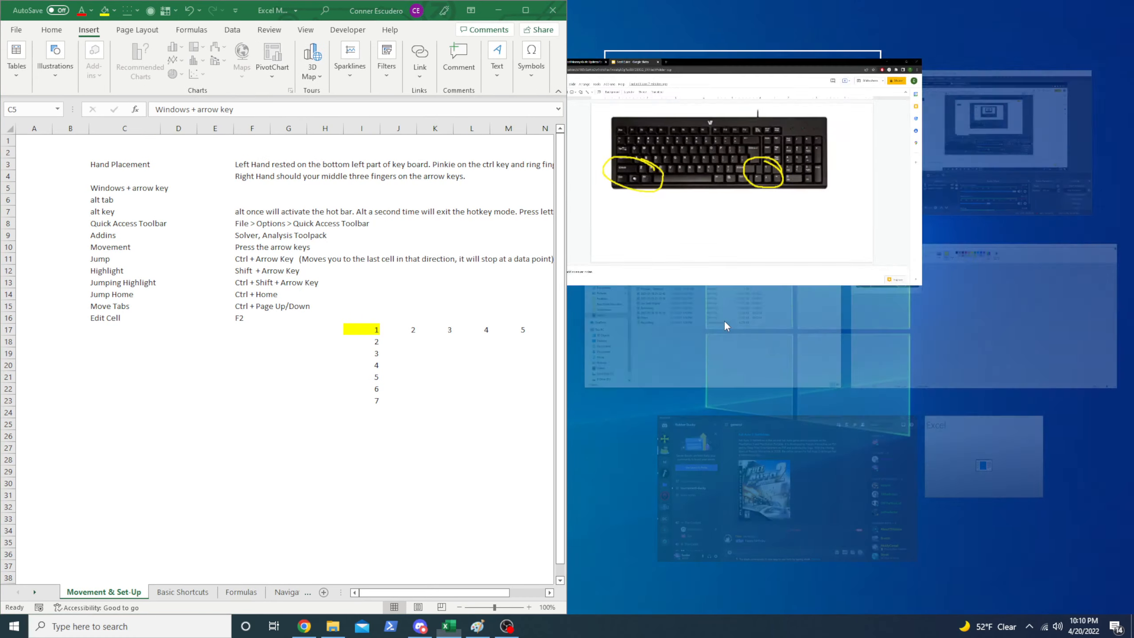
key(Return)
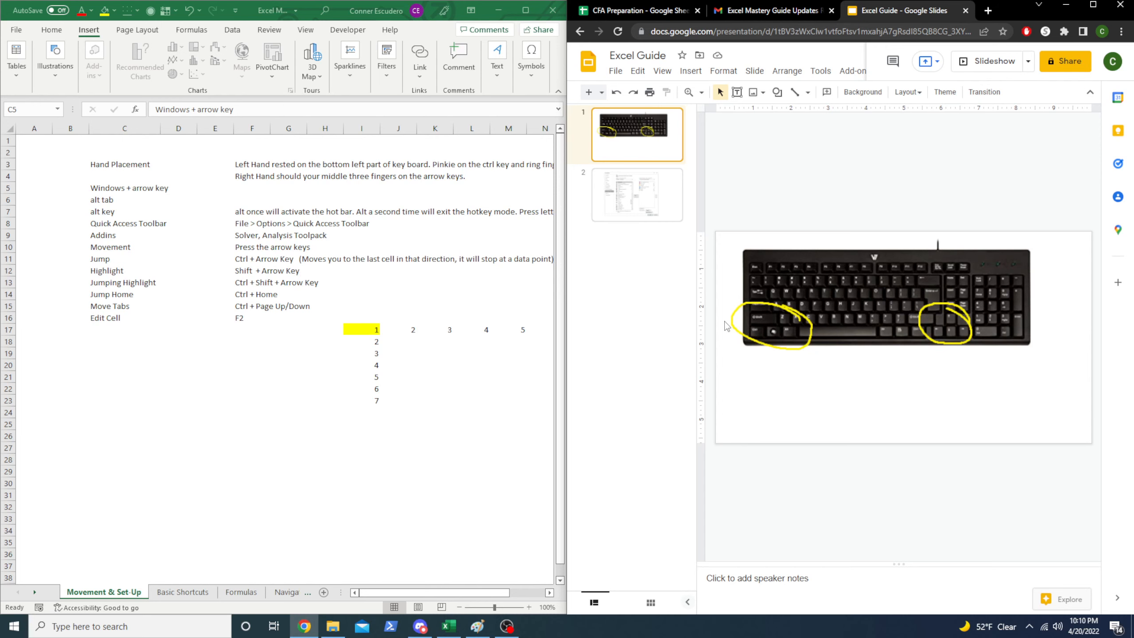
key(super+Up)
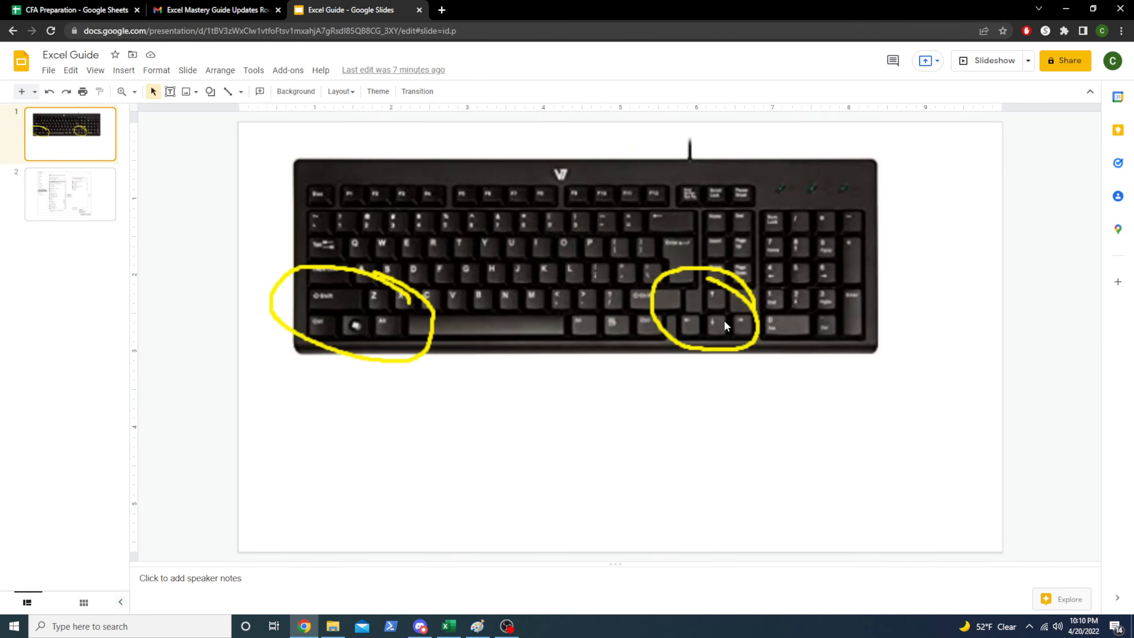
key(alt+Tab)
key(super+Up)
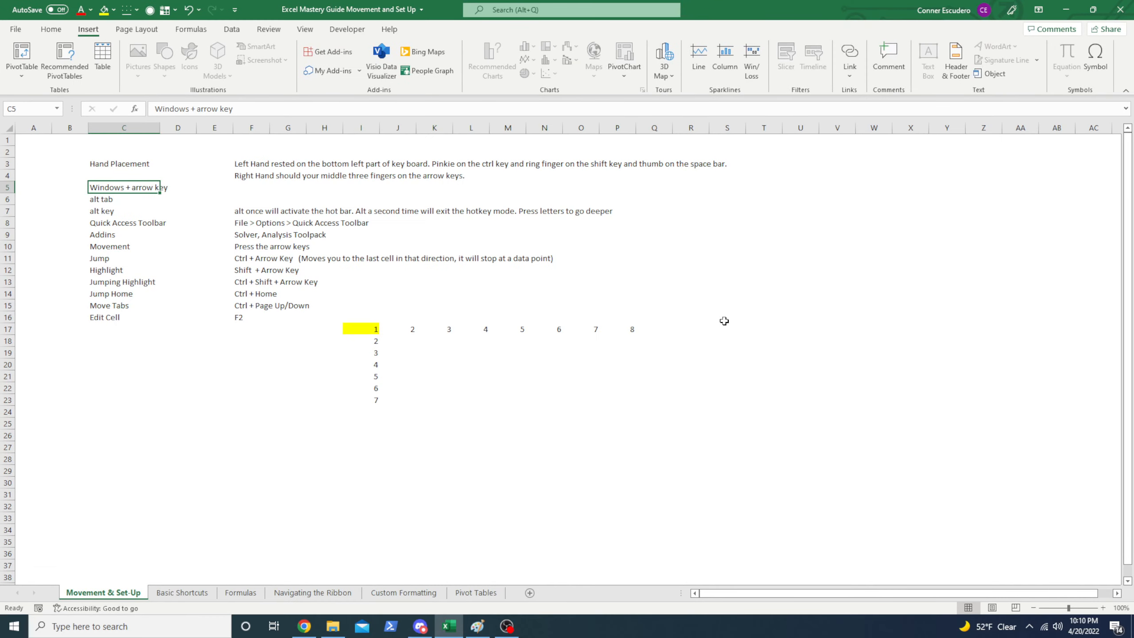
Jump through the column C shortcut list, extend and shrink a selection, and end on the alt tab entry in C6
key(Down)
key(ctrl+Down)
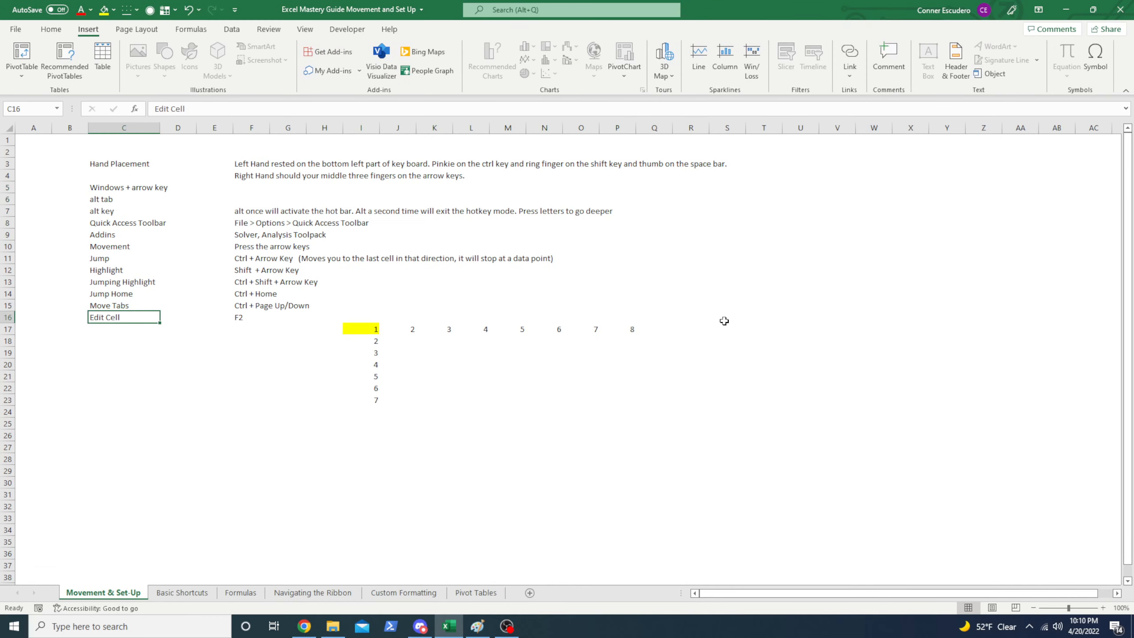
key(ctrl+Up)
key(ctrl+shift+Down)
key(shift+Up)
key(shift+Up)
key(shift+Up)
key(shift+Up)
key(shift+Up)
key(Down)
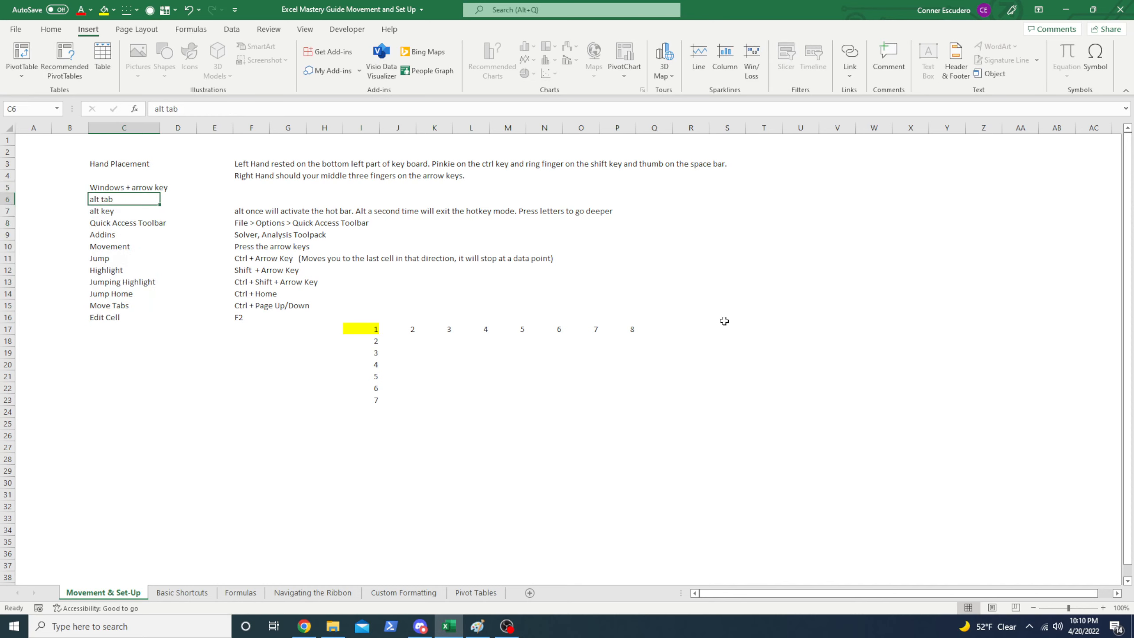
Switch to the Excel Guide slides in Chrome and back to the Excel workbook, and select the Addins entry in C9
key(alt+Tab)
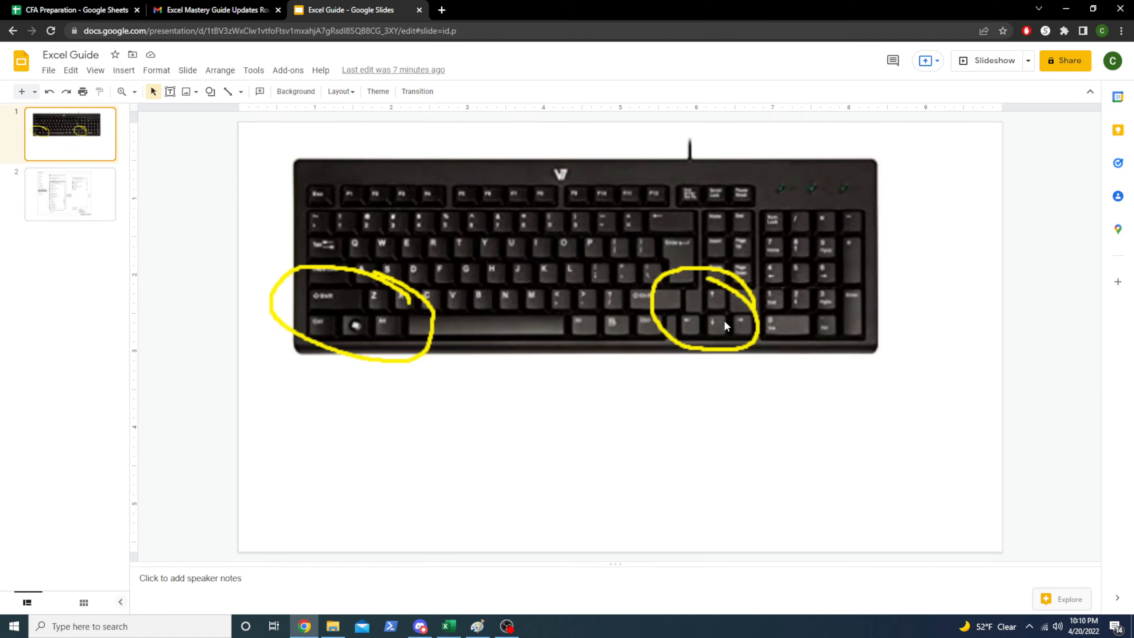
key(alt+Tab)
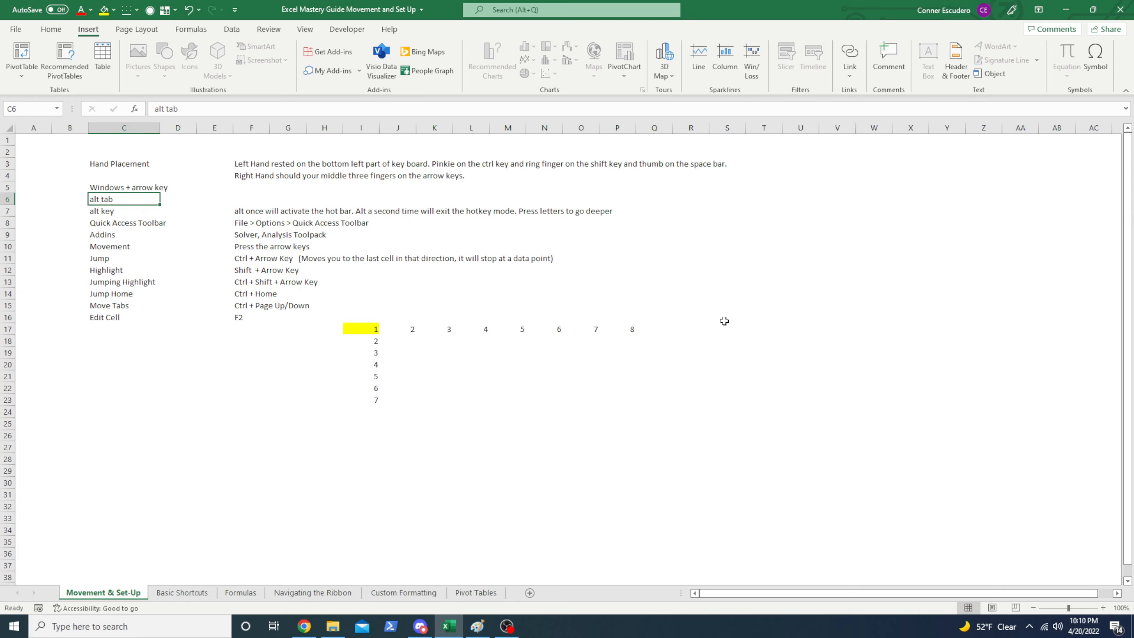
key(alt)
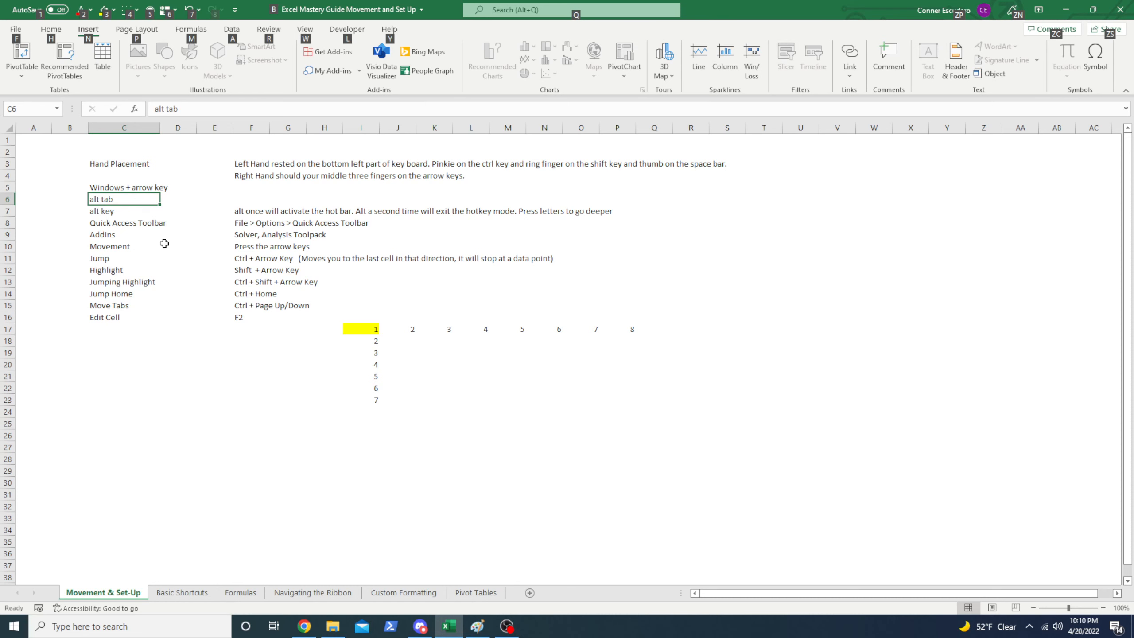
click(139, 235)
Cycle through all open windows in the task switcher, stay in the workbook, and move back to the alt tab entry in C6
key(alt+Tab)
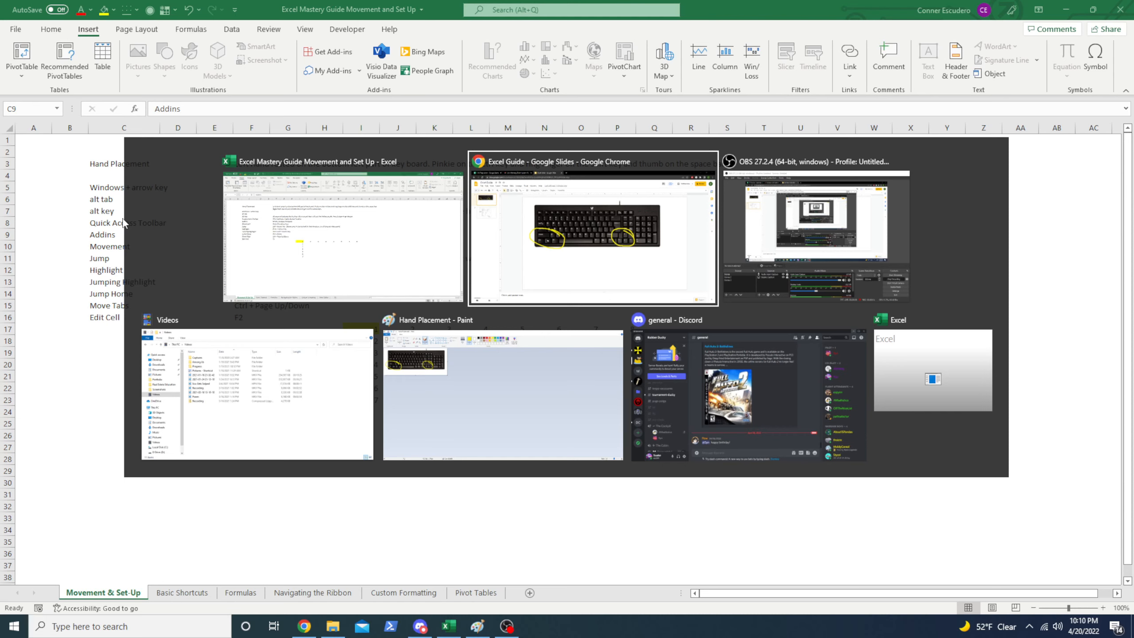
key(Tab)
key(Tab)
key(Tab)
key(Tab)
key(Tab)
key(Tab)
key(Tab)
key(shift+Tab)
key(Up)
key(Up)
key(Up)
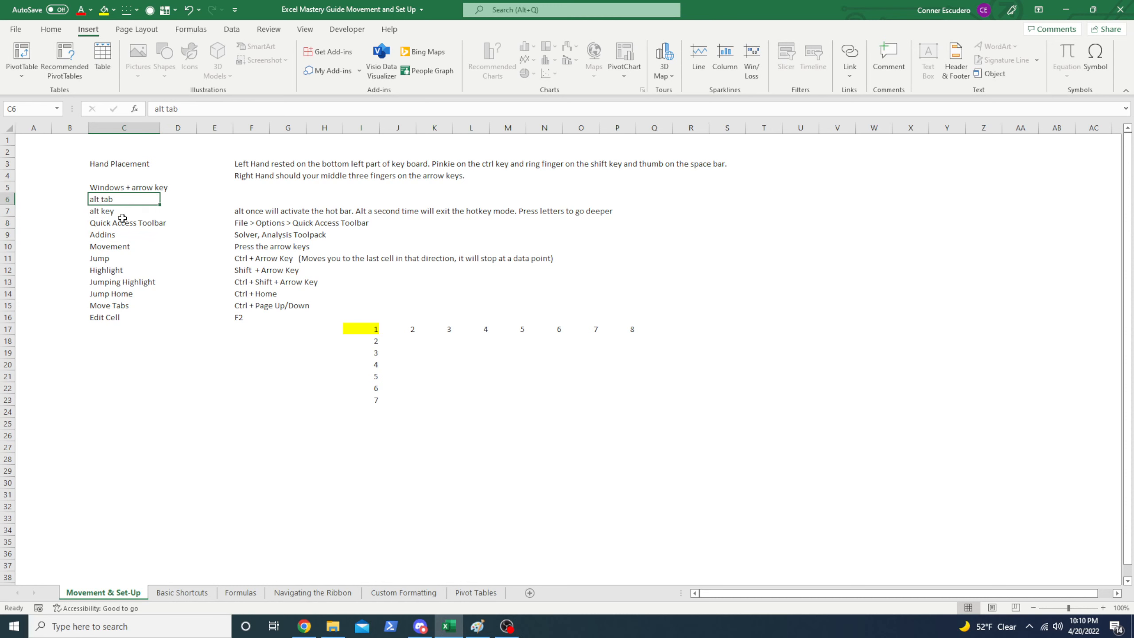
Move between the window previews in the task switcher, return to the workbook, and select the alt key entry in C7
key(alt+Tab)
key(Left)
key(Down)
key(Right)
key(Up)
key(Right)
key(Down)
key(Left)
key(Left)
key(Up)
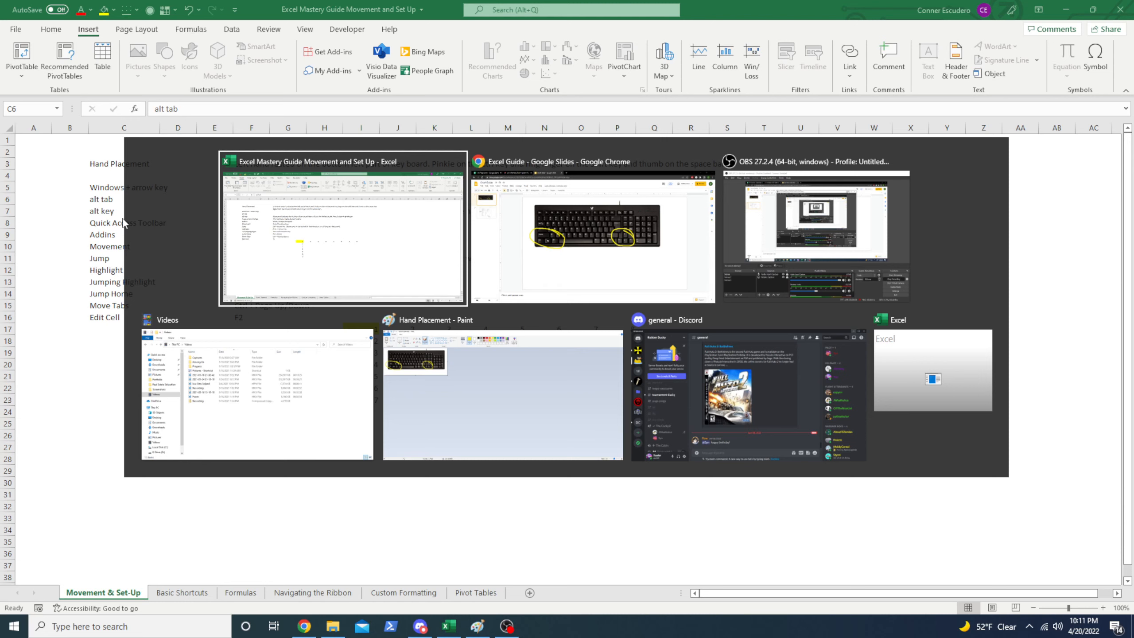
key(Down)
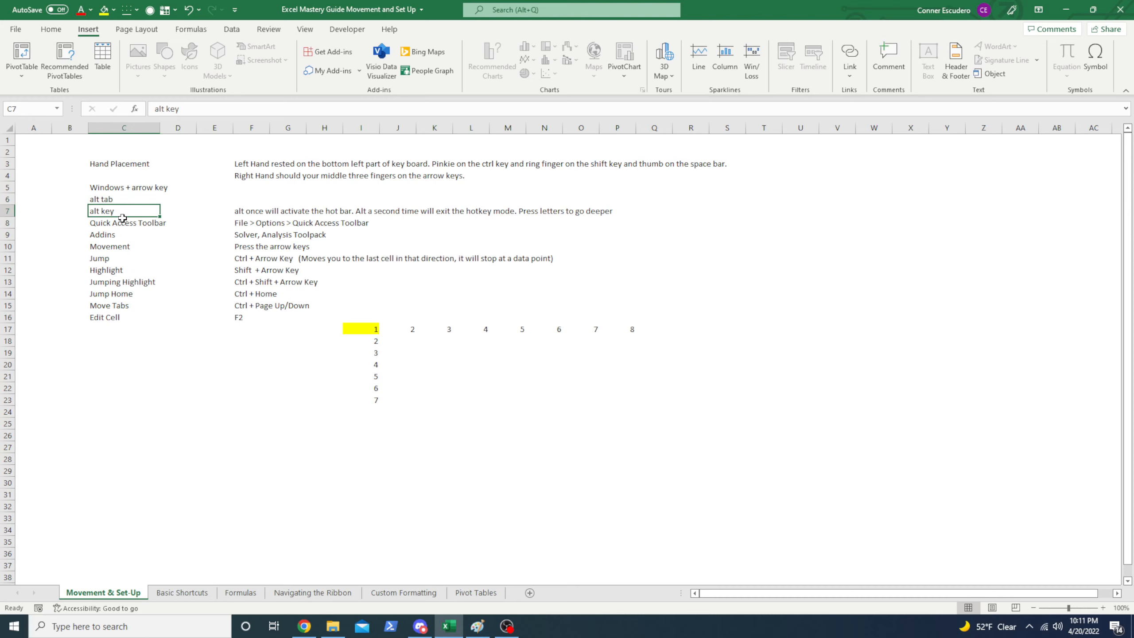
Show and hide the ribbon's shortcut key tips twice
key(alt)
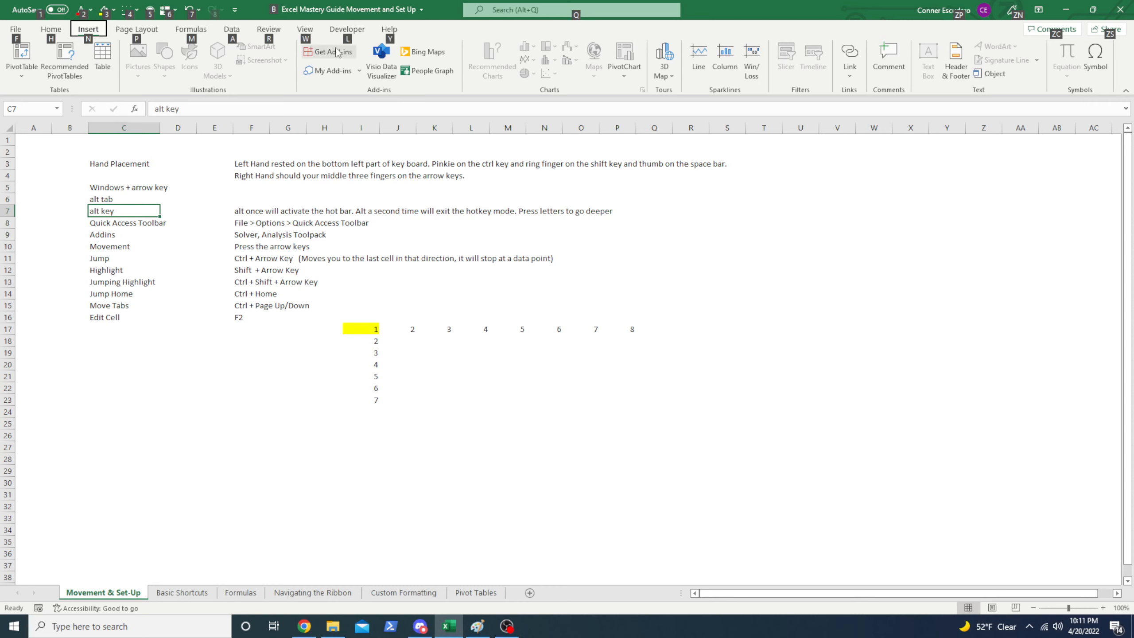
key(alt)
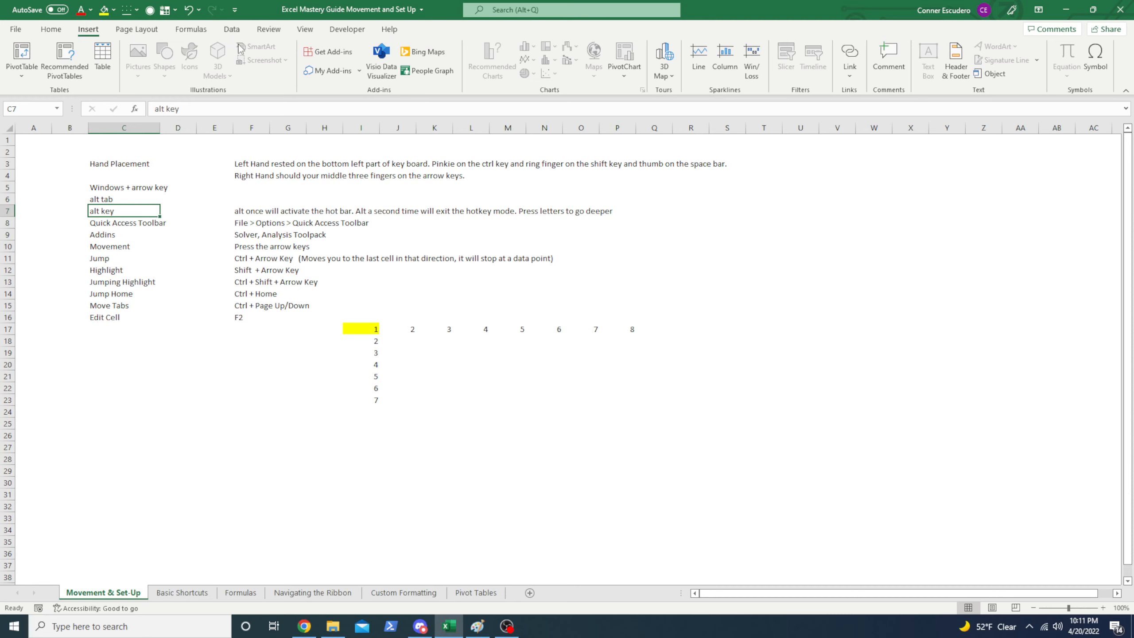
key(alt)
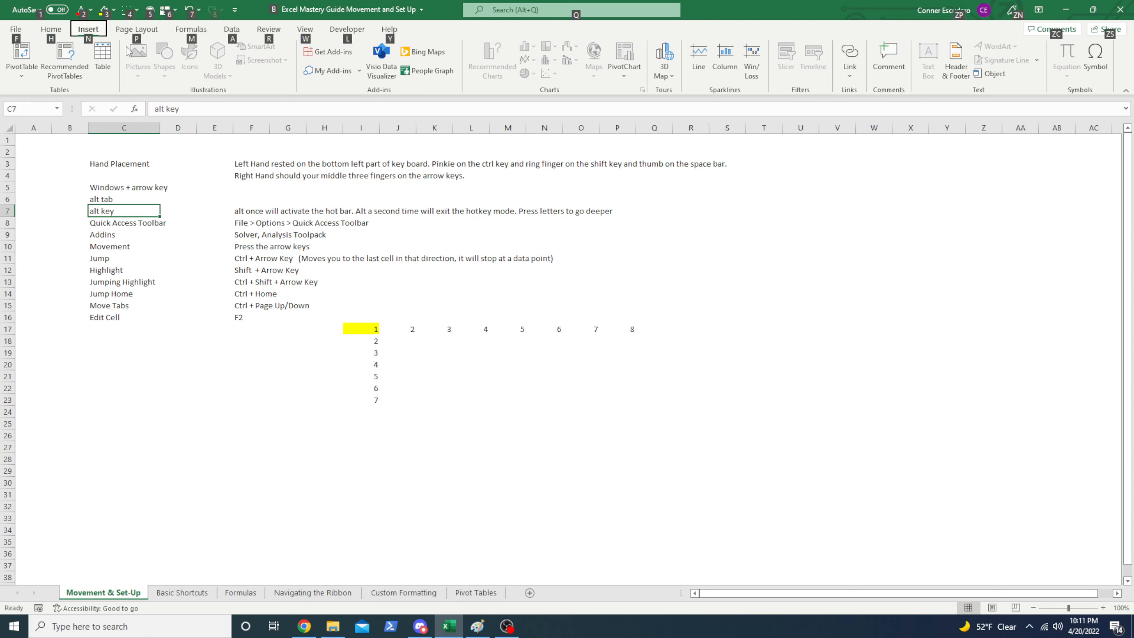
key(alt)
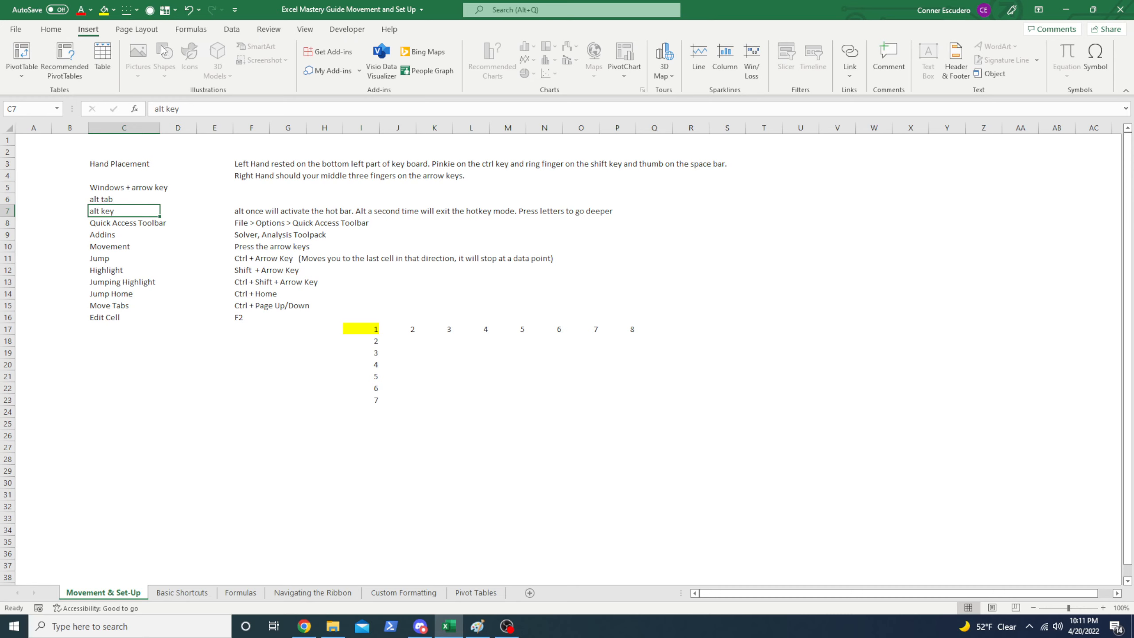
Display the shortcut key tips for the Home commands and exit the key tip mode
key(alt)
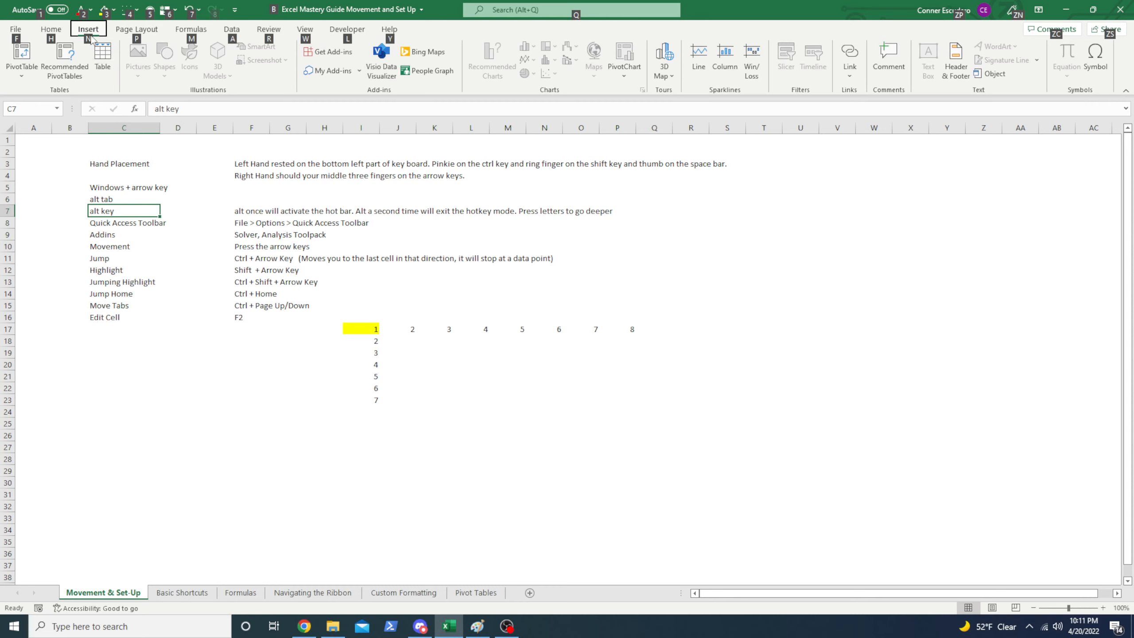
key(h)
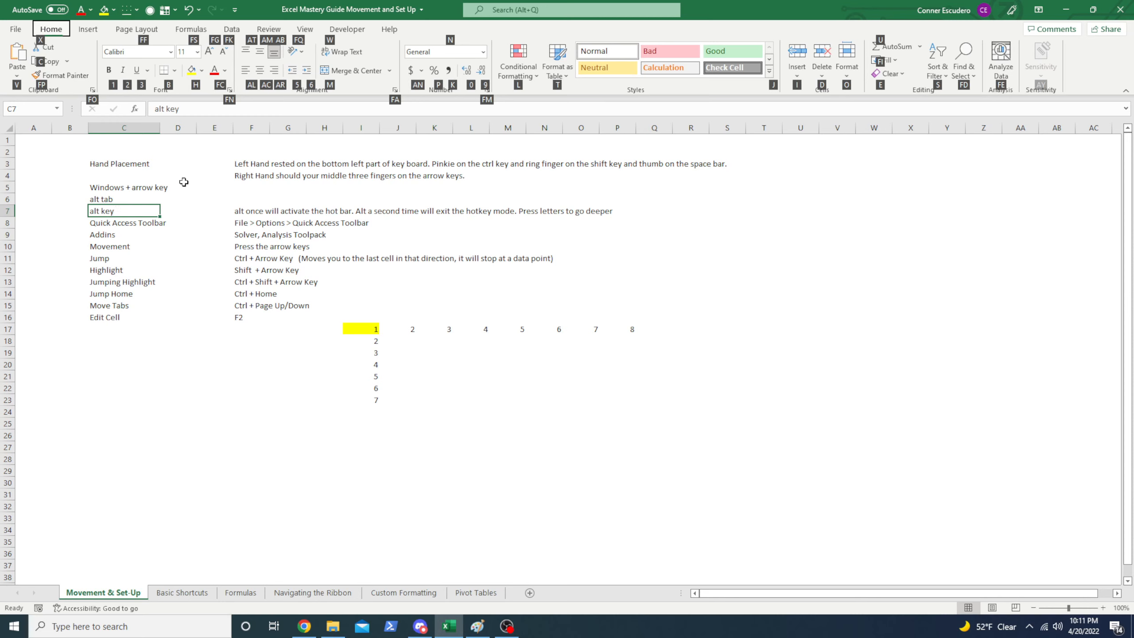
key(alt)
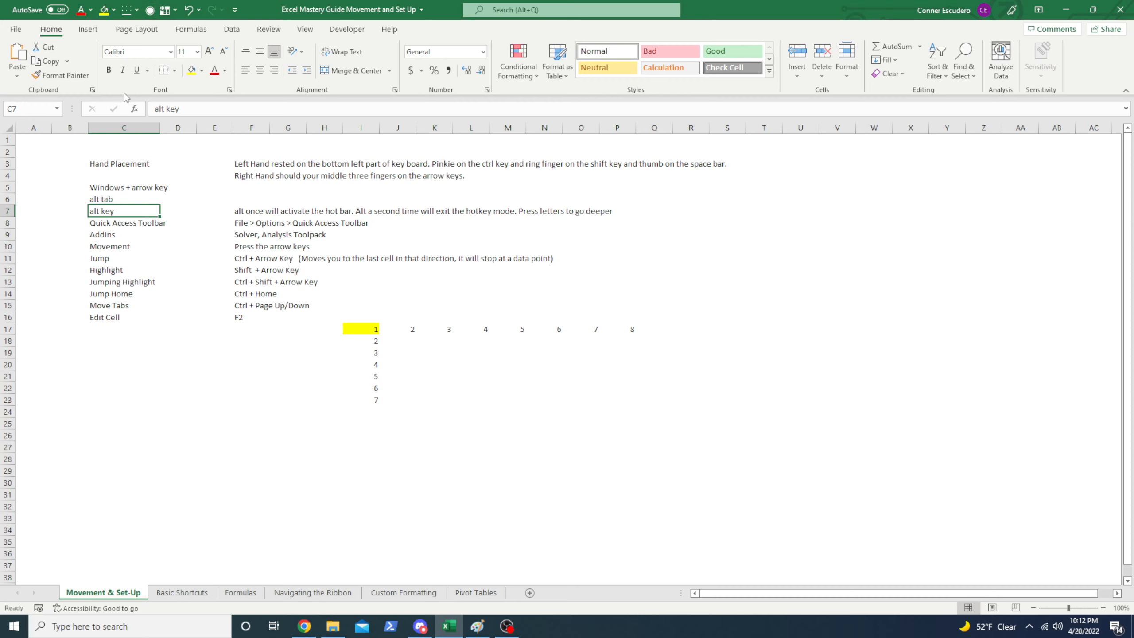
Jump from the alt key entry to the F2 entry in F16 and return to C7
key(ctrl+Down)
key(ctrl+Right)
key(Left)
key(Right)
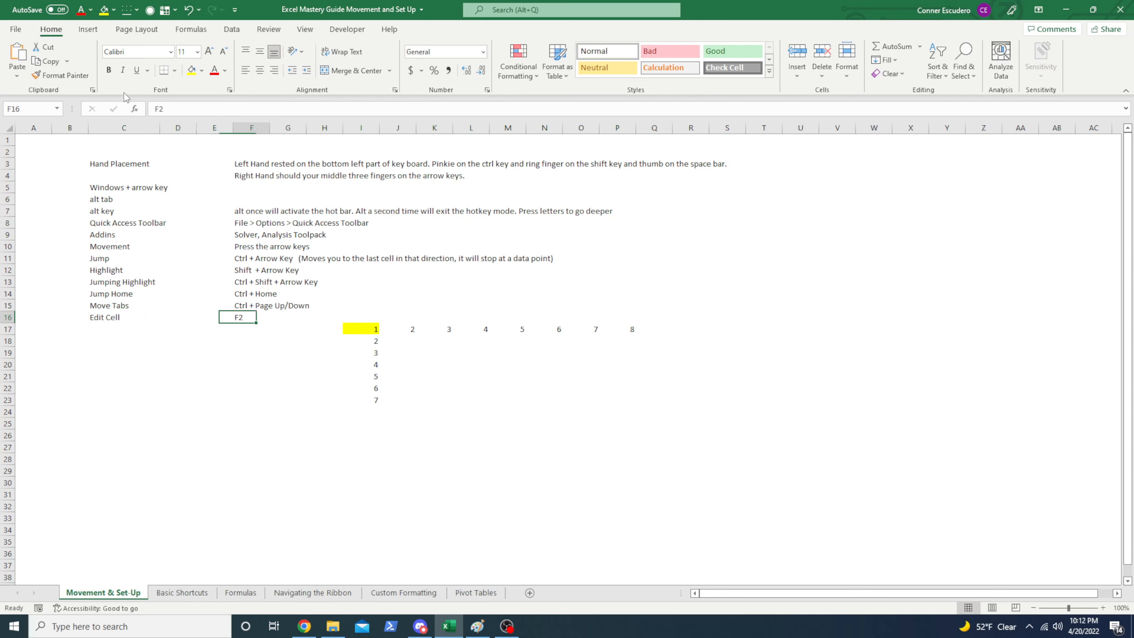
key(ctrl+Up)
key(Left)
key(Left)
key(Left)
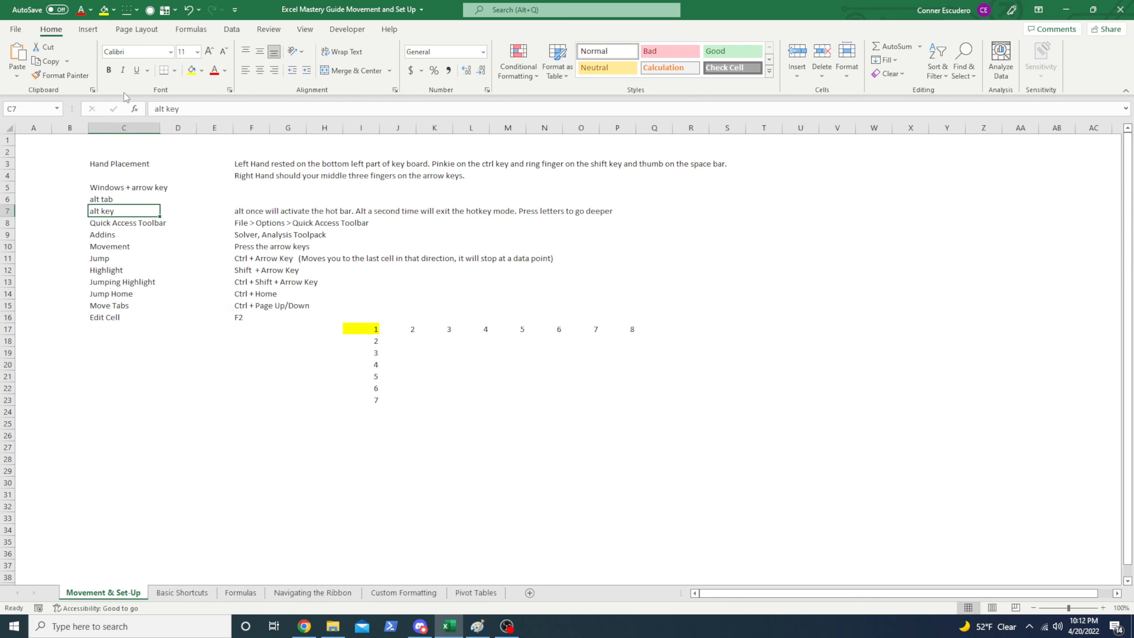
Change the font color of the Quick Access Toolbar entry in C8 to the blue theme color
key(Down)
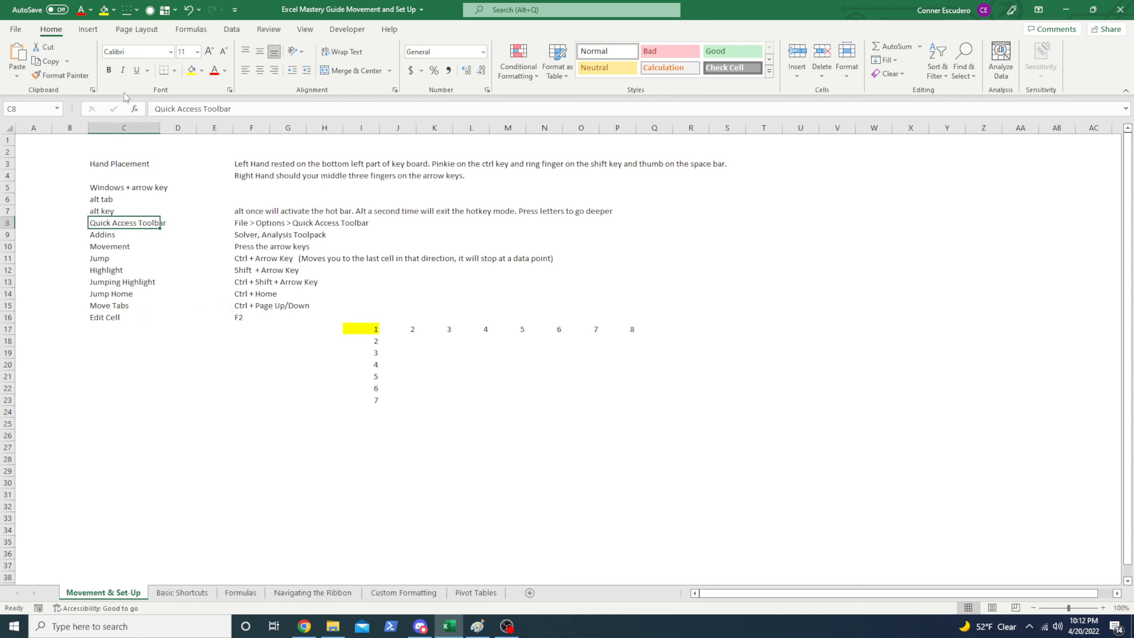
key(alt)
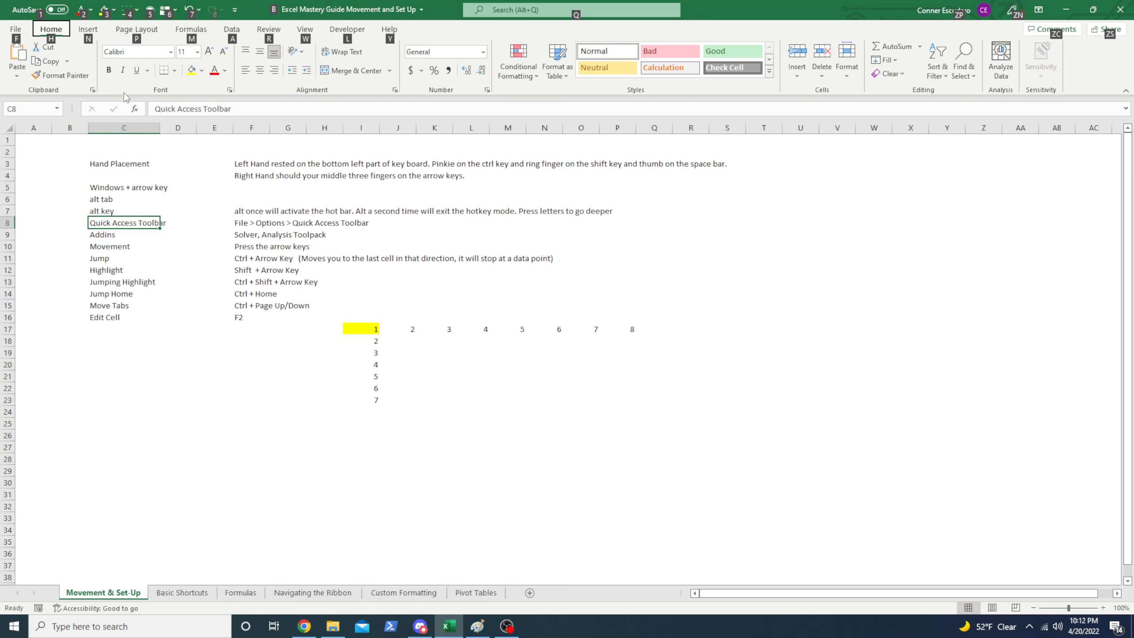
key(1)
key(Down)
key(Right)
key(Right)
key(Right)
key(Right)
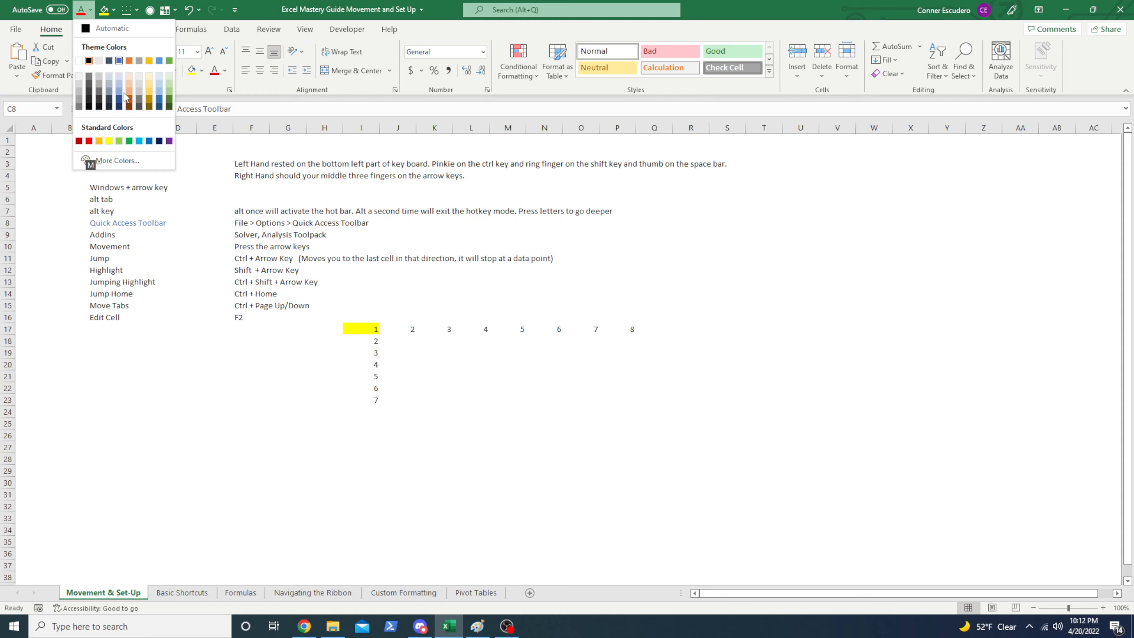
key(Return)
Fill the Quick Access Toolbar cell C8 with the standard dark red color
key(alt)
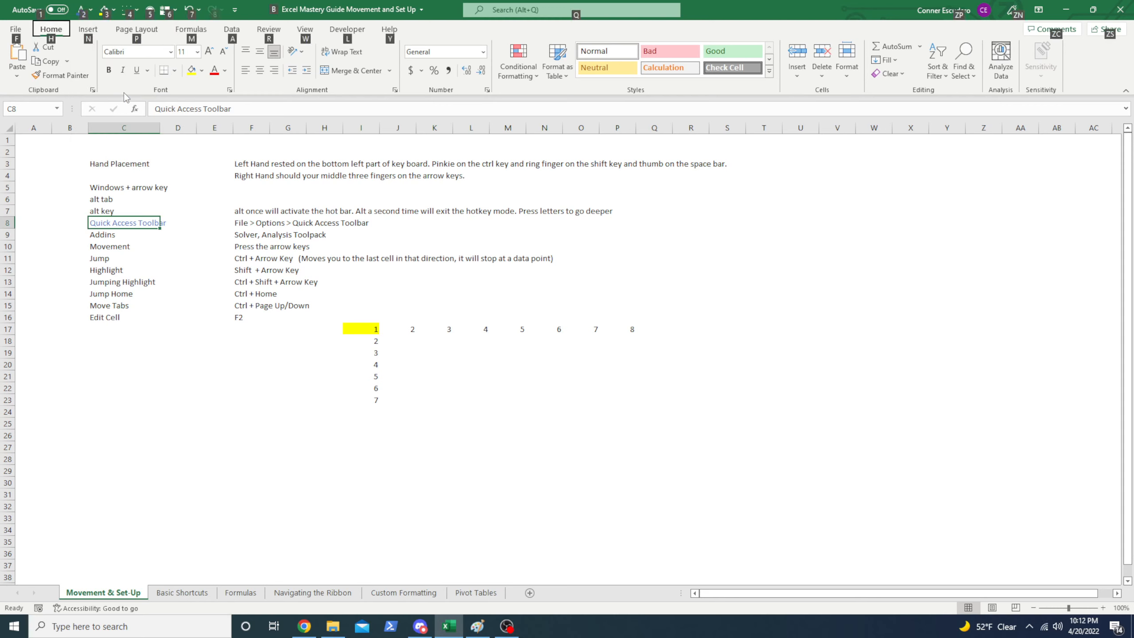
key(2)
key(Down)
key(Down)
key(Down)
key(Down)
key(Down)
key(Down)
key(Down)
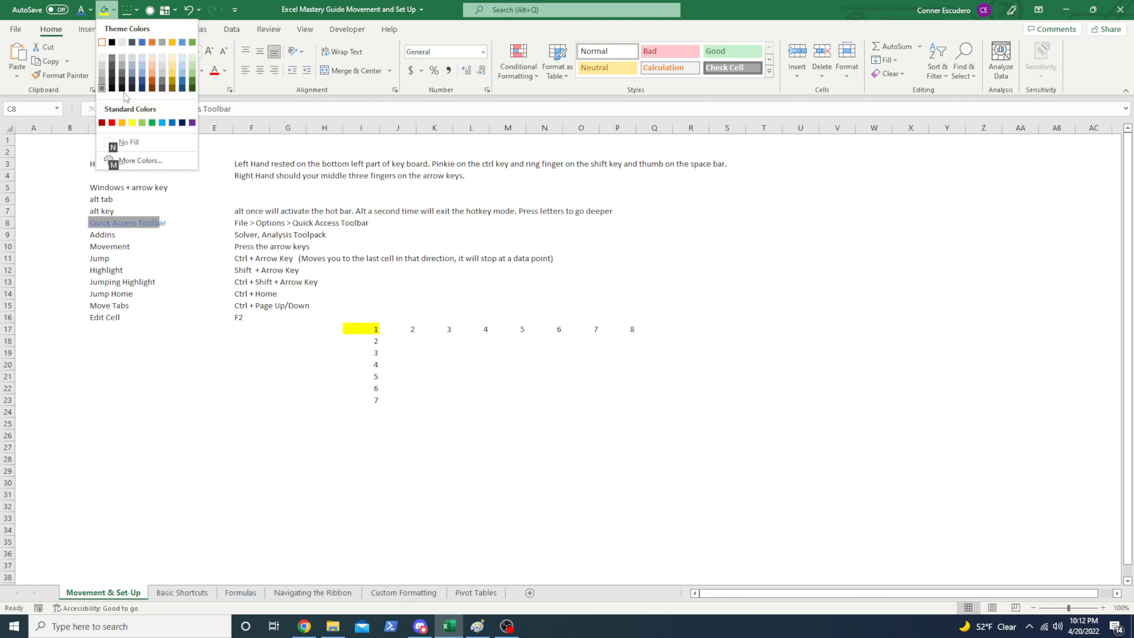
key(Up)
key(Return)
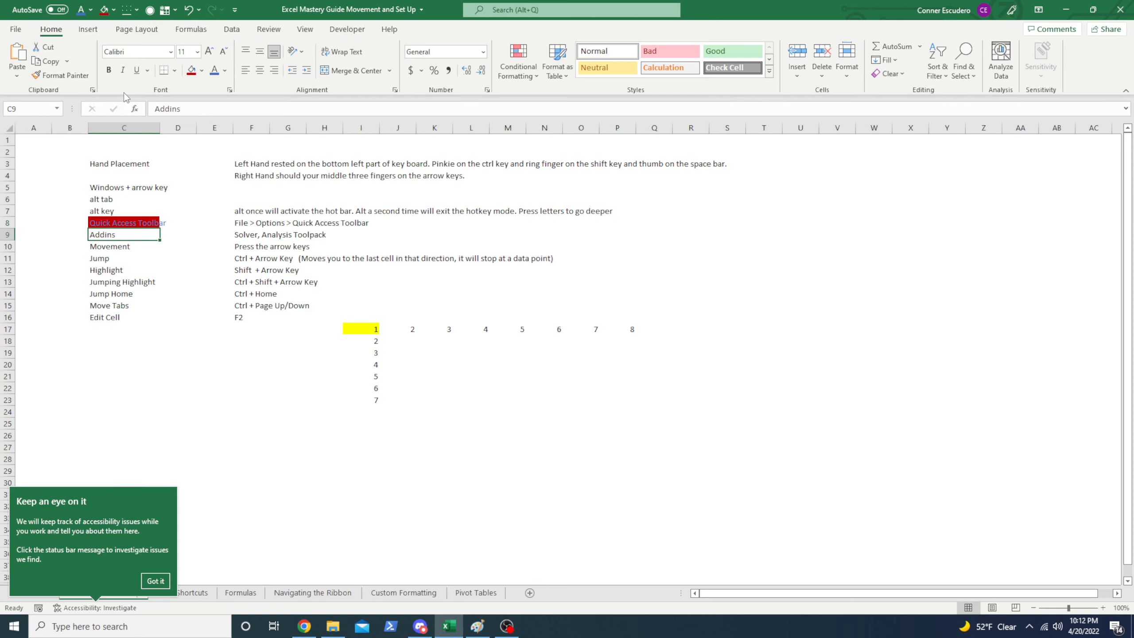
Apply All Borders to the Quick Access Toolbar cell C8
key(alt)
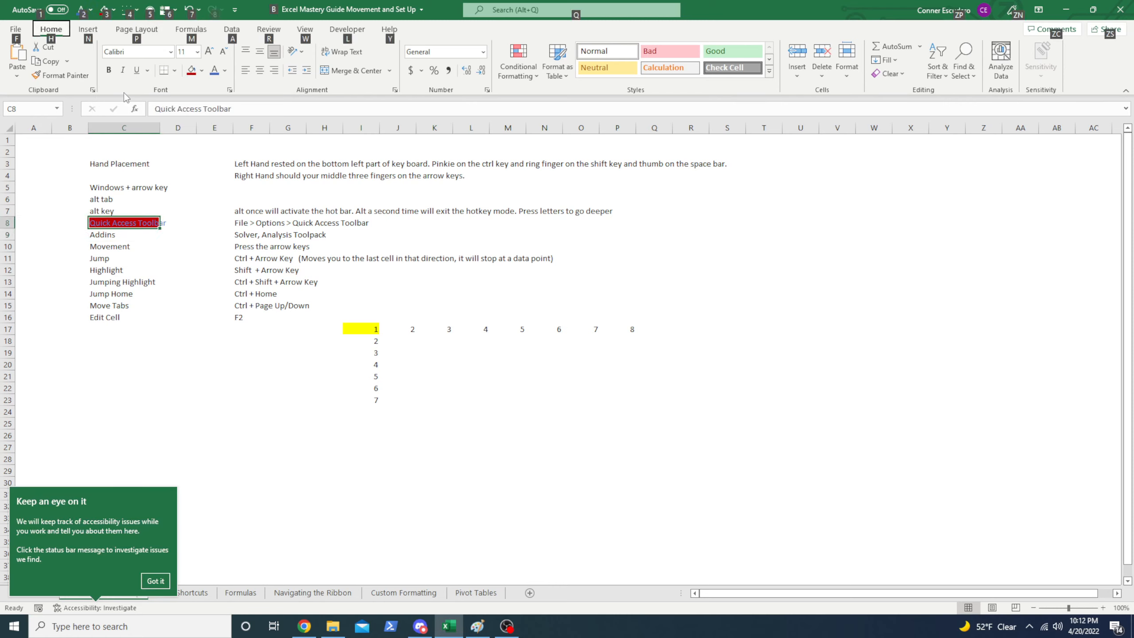
key(4)
key(Down)
key(Down)
key(Down)
key(Down)
key(Down)
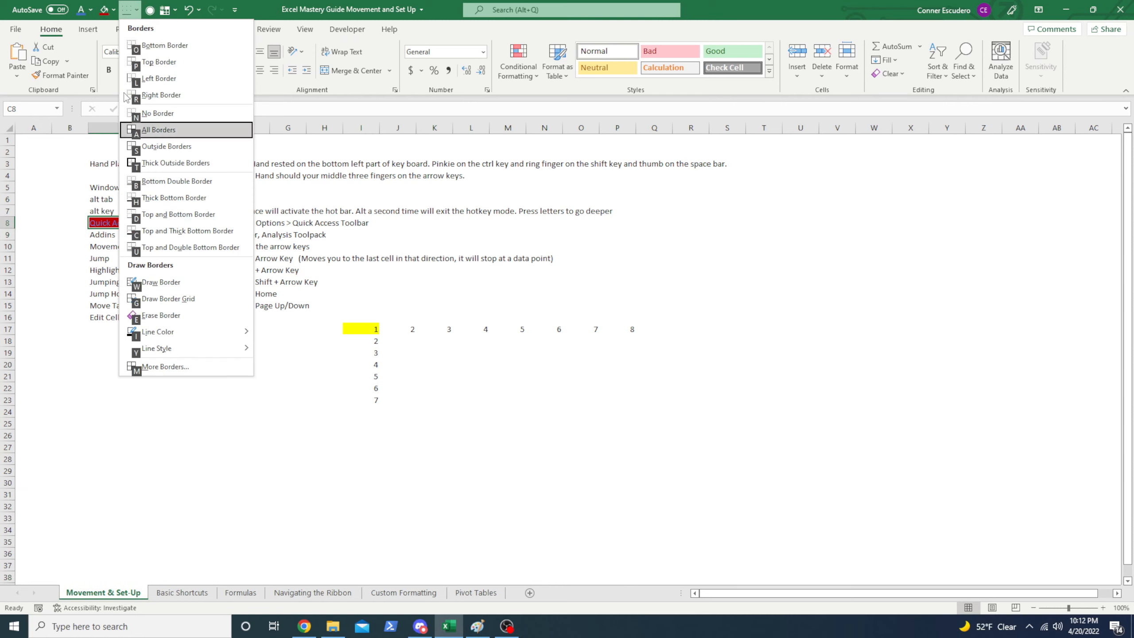
key(Return)
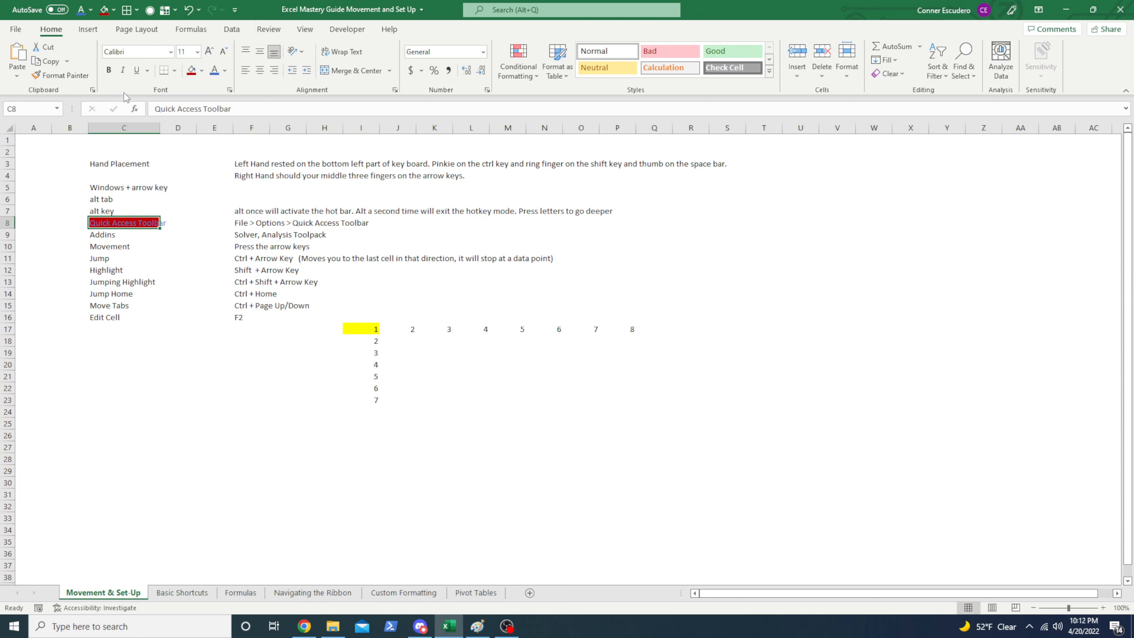
Undo the border, fill and font color changes on C8 and keep that cell selected
key(ctrl+z)
key(ctrl+z)
key(Up)
key(Down)
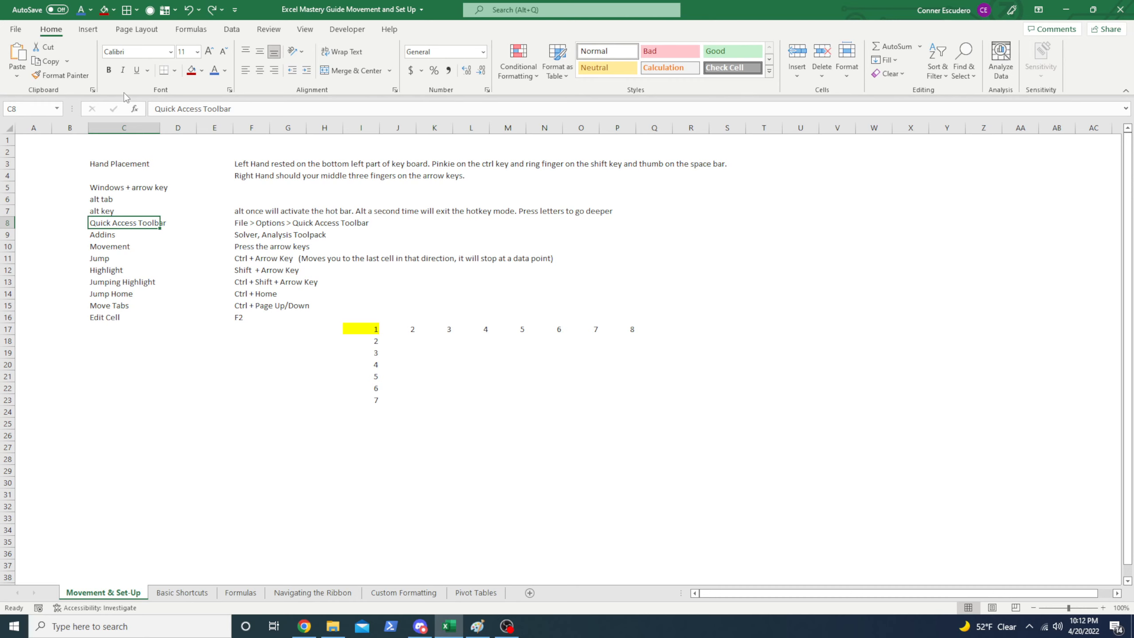
key(ctrl+shift+Up)
key(Down)
key(Up)
Open the Quick Access Toolbar customization settings in the Excel Options
click(16, 32)
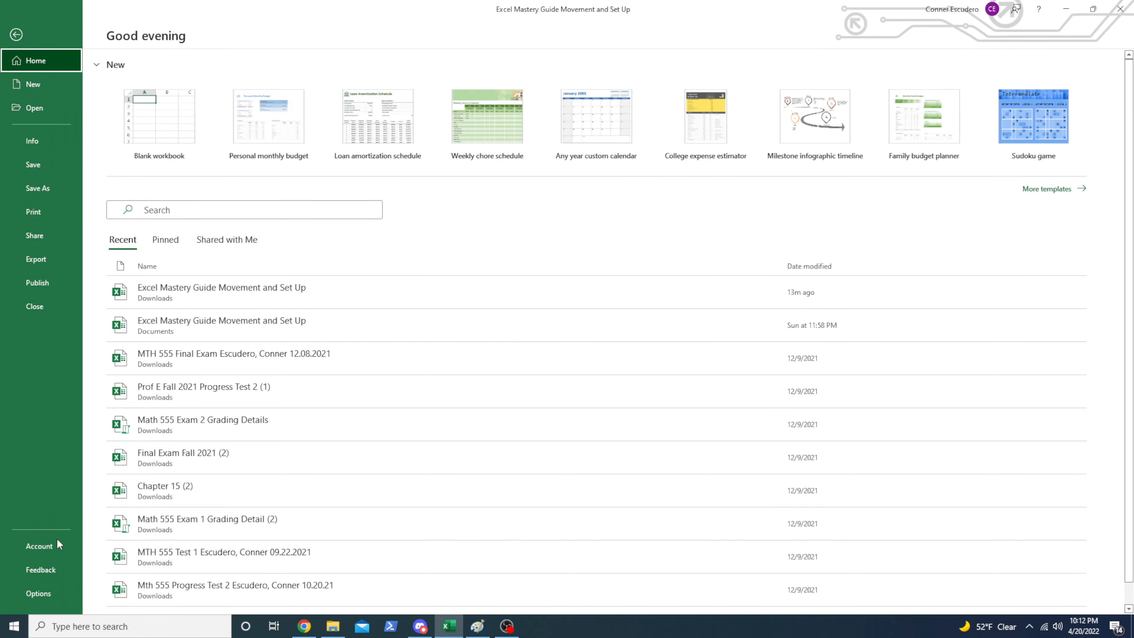
click(39, 593)
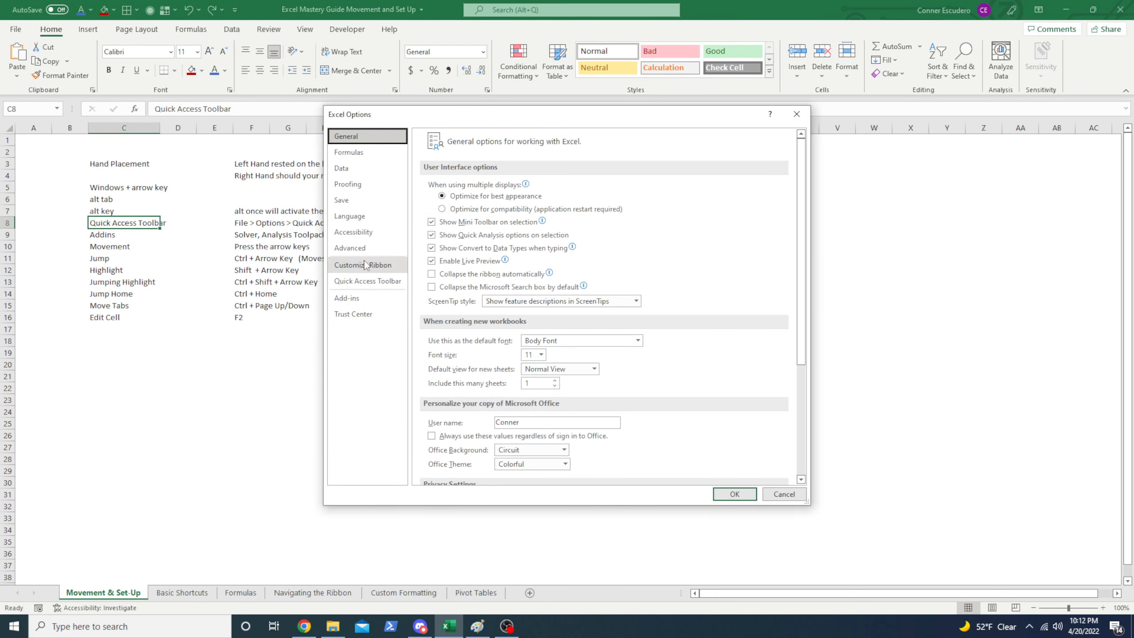
click(373, 248)
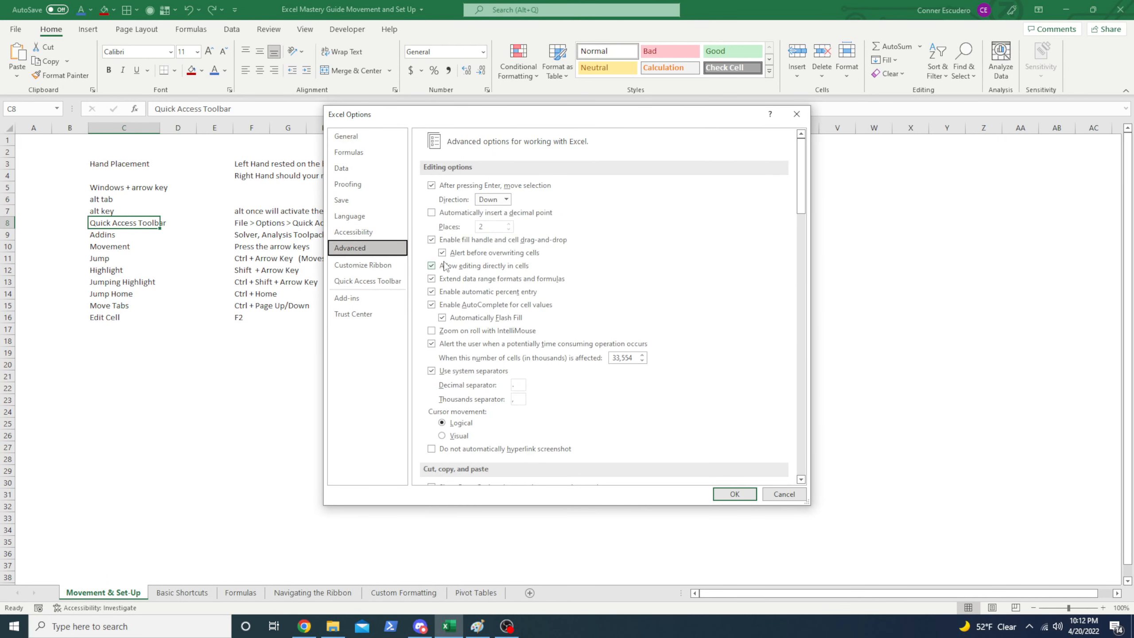
click(377, 279)
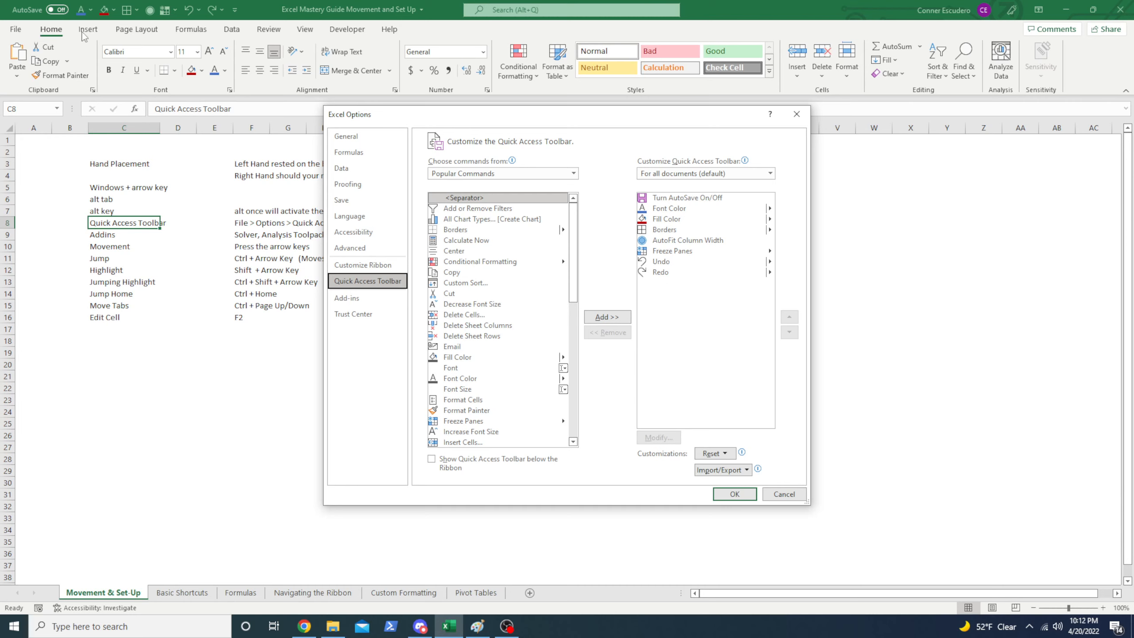
Go through the toolbar's AutoSave, Font Color, Fill Color, Borders and AutoFit Column Width entries and close the options without saving
click(665, 198)
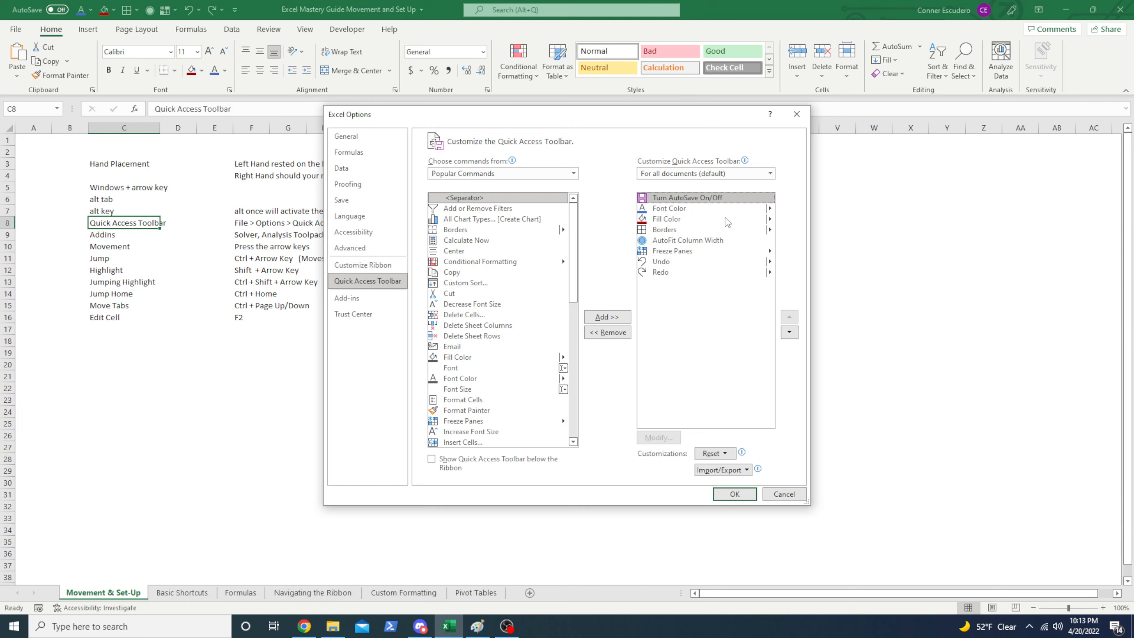
click(672, 214)
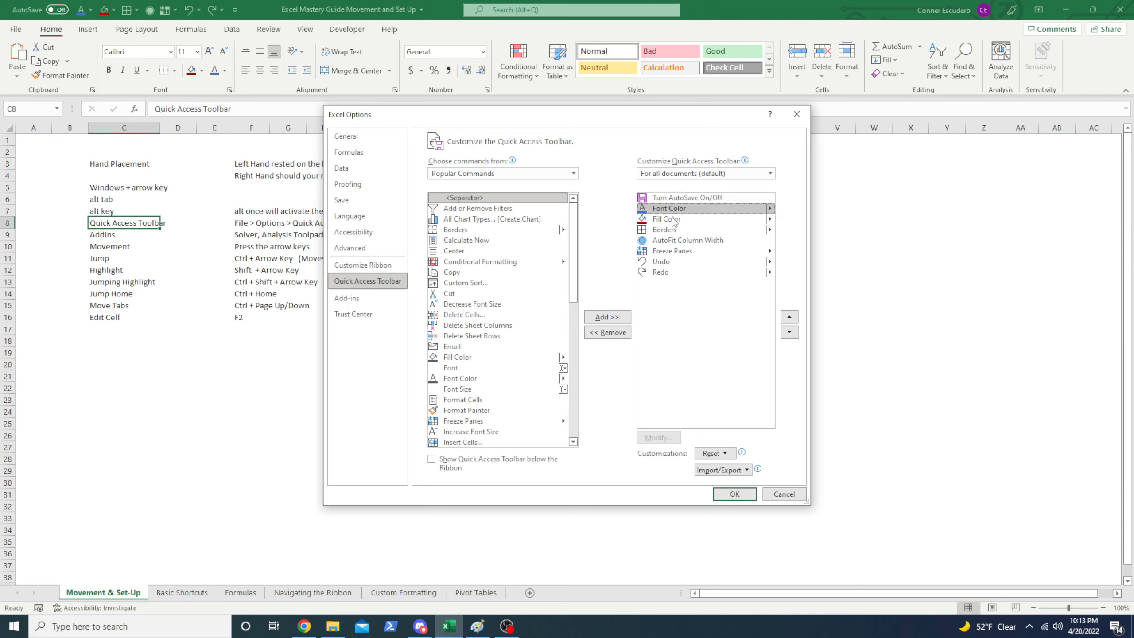
click(692, 202)
click(673, 211)
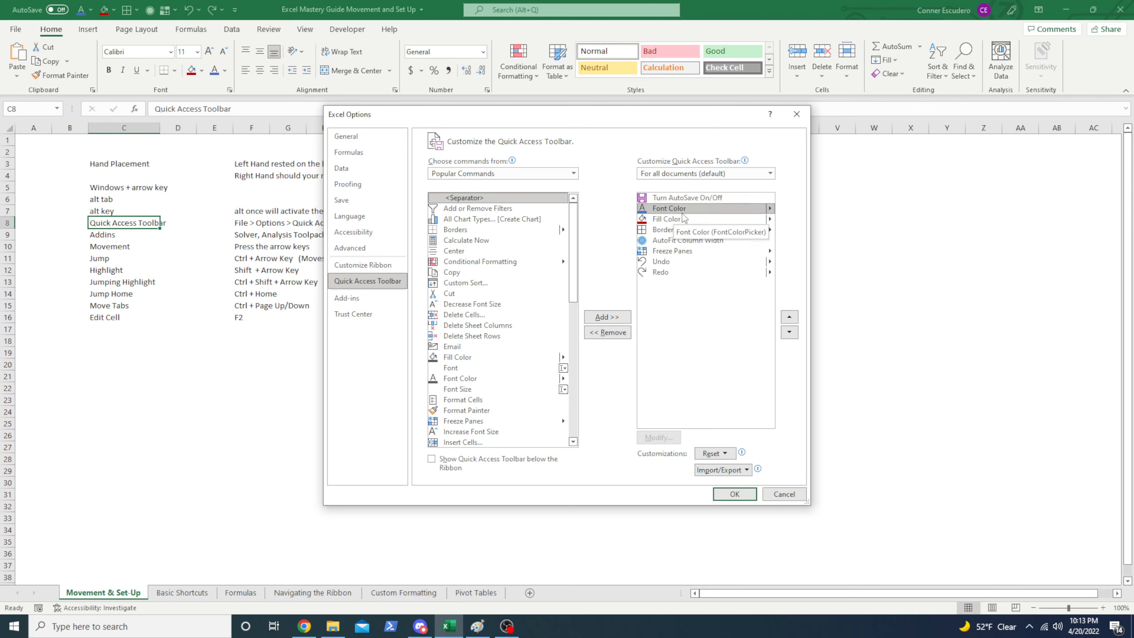
click(679, 219)
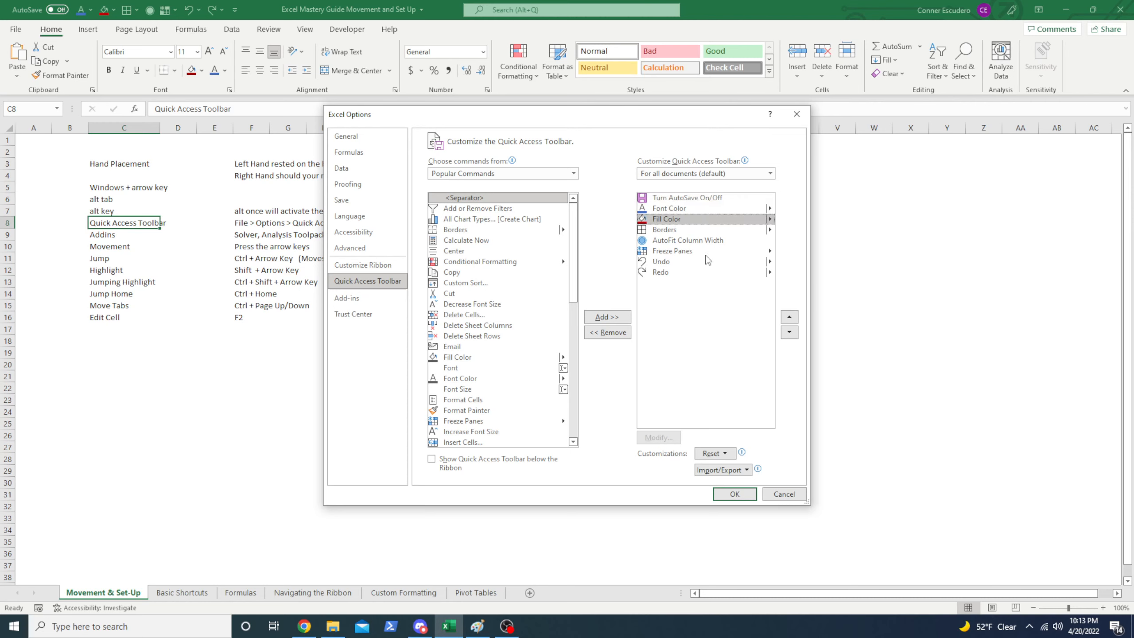
click(678, 230)
click(715, 241)
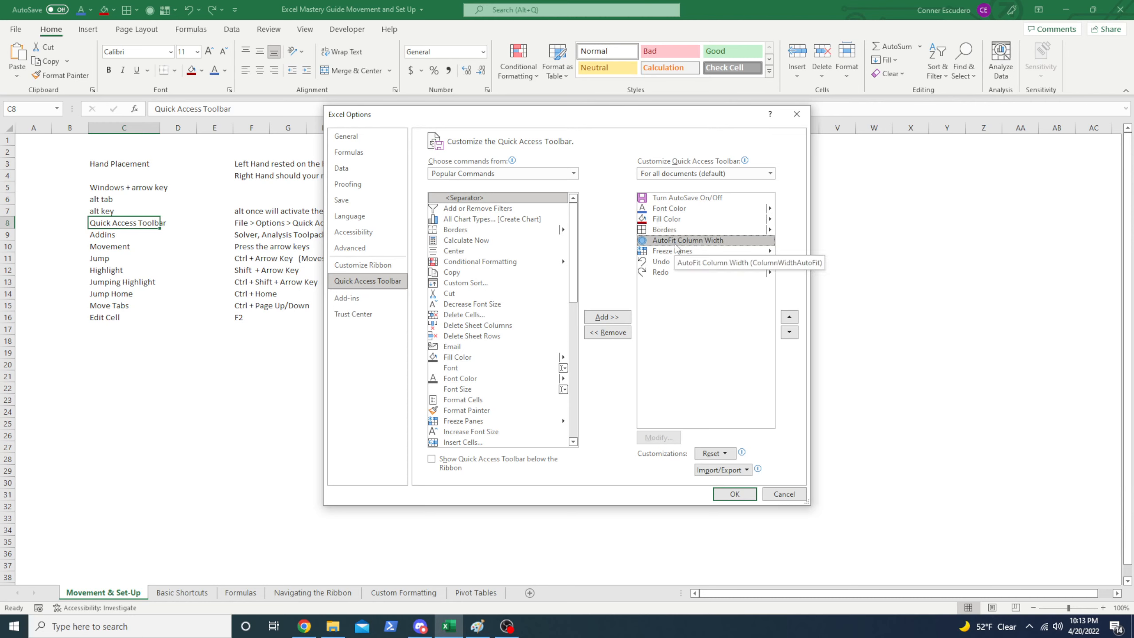
click(788, 495)
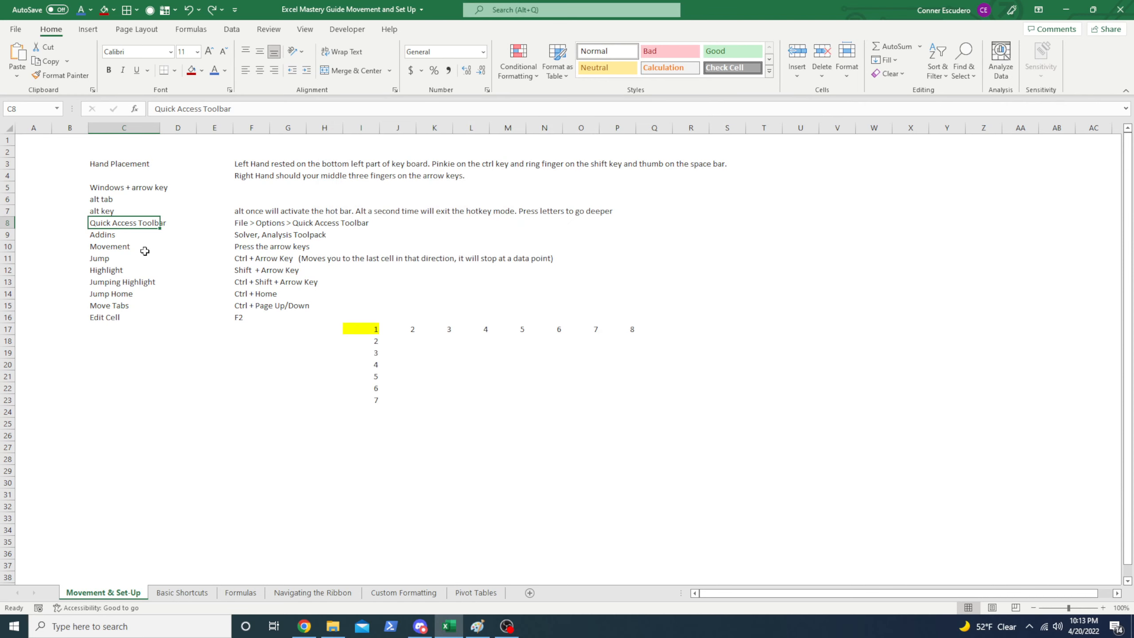
Enter the sample text "wefoiweonwofreinwoefgrin" in cell D22
key(Down)
key(Right)
key(Left)
key(Right)
key(Down)
key(Down)
key(Down)
key(Down)
key(Down)
key(Down)
key(Down)
key(Down)
key(Down)
key(Down)
key(Down)
key(Down)
key(Down)
text(wefoiweonwofreinwoefgrin)
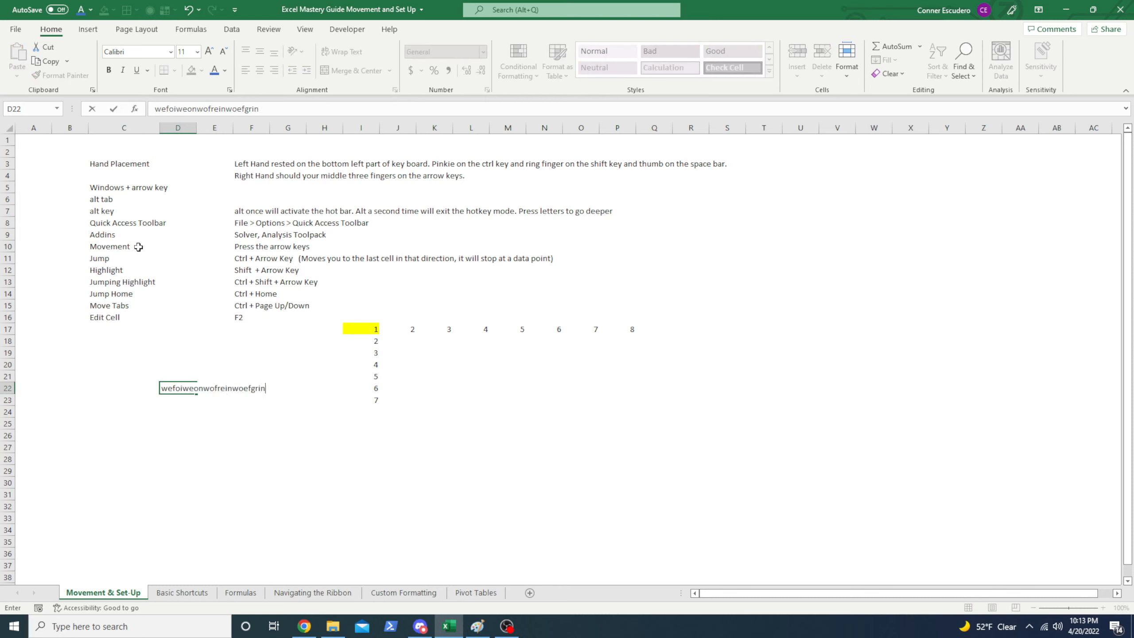
key(Return)
Check cells D22 and E22 under the overflowing text and highlight the whole of column D
key(Up)
key(Right)
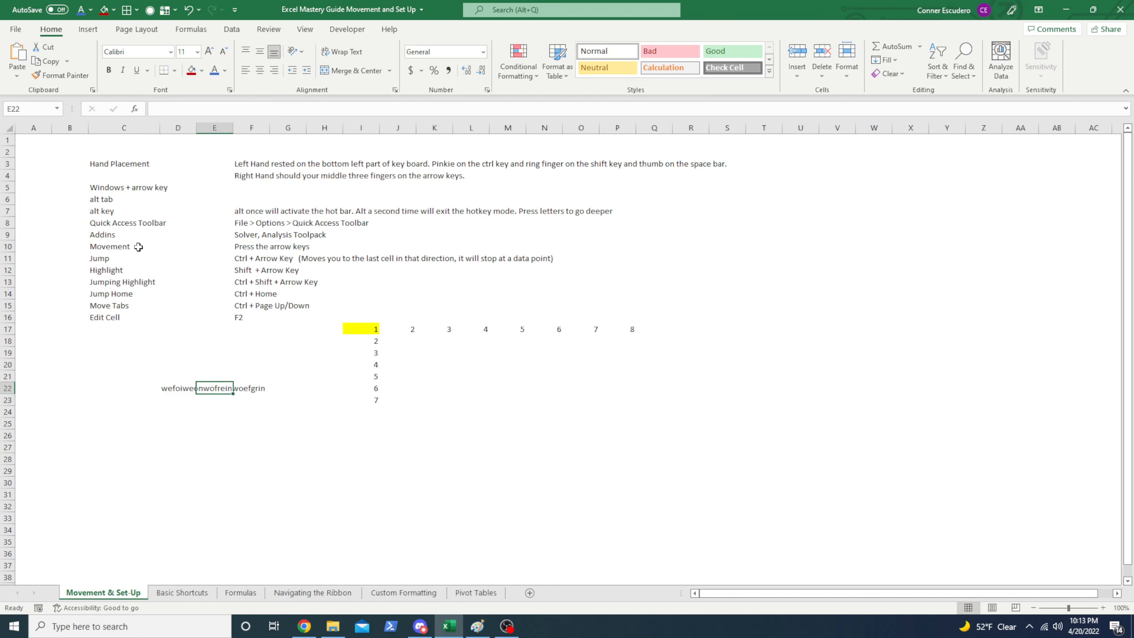
key(Left)
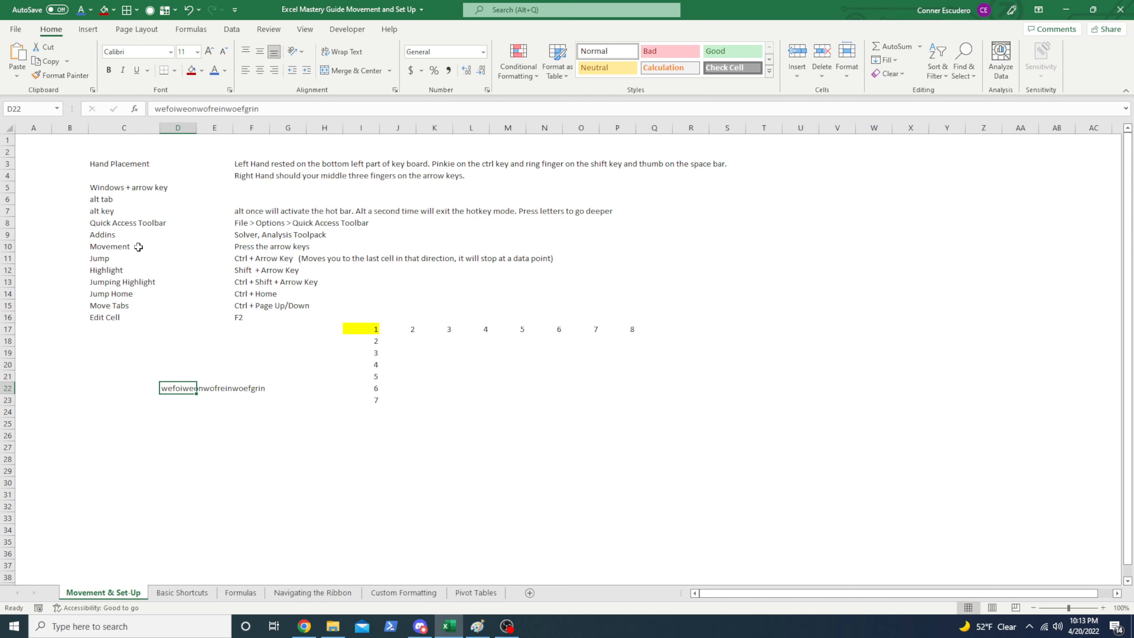
click(187, 128)
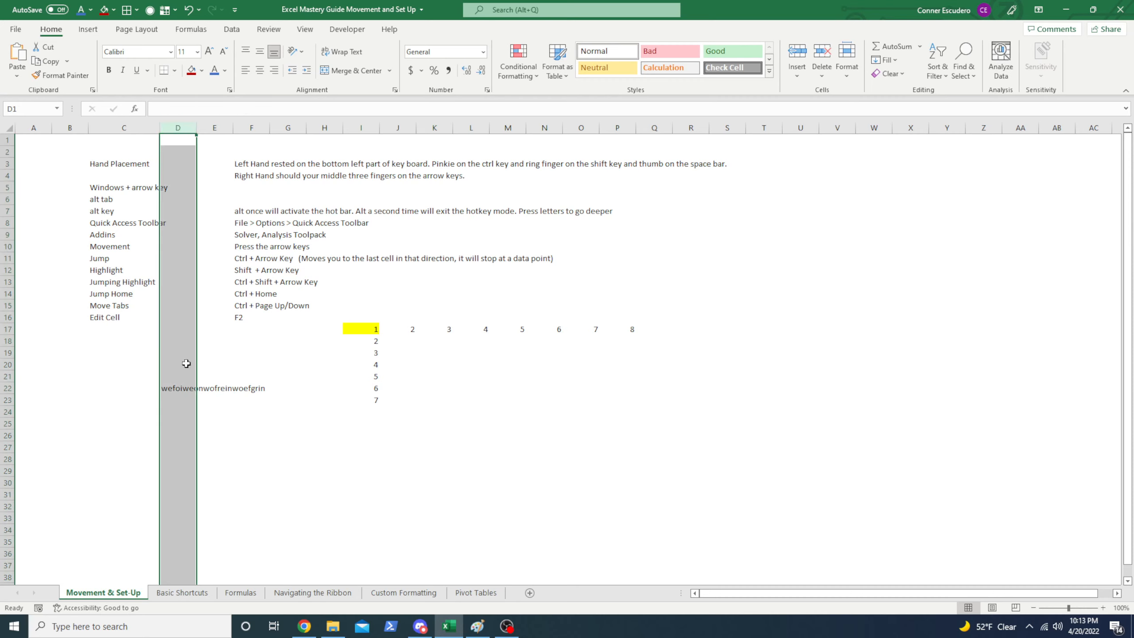
key(Down)
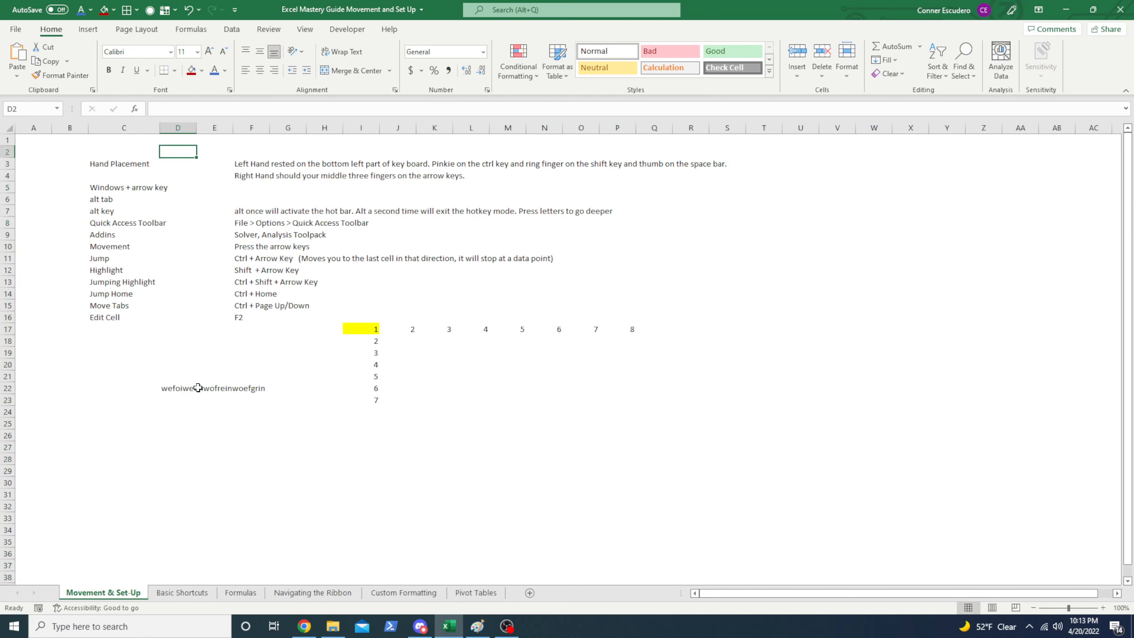
key(Down)
key(Down)
key(Down)
Enter a test "x" in E22 beside the long text, delete it and return to D22
click(197, 388)
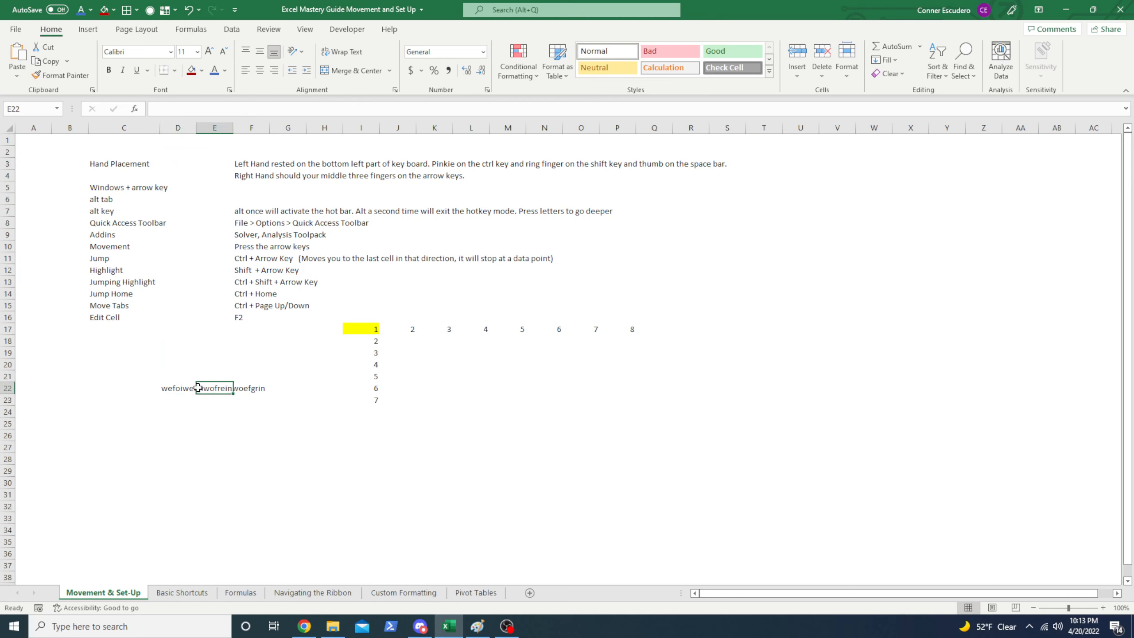
key(Return)
key(Up)
key(Left)
key(Right)
text(x)
key(Delete)
key(Left)
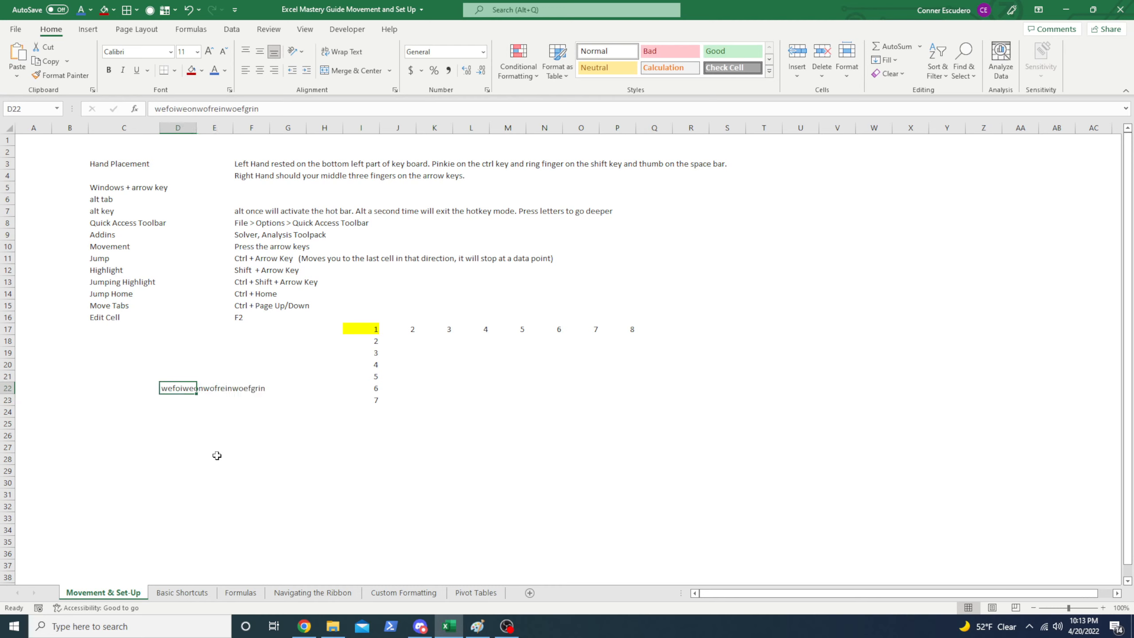
Try AutoFit Column Width on the long text in D22 and undo the width change
key(alt)
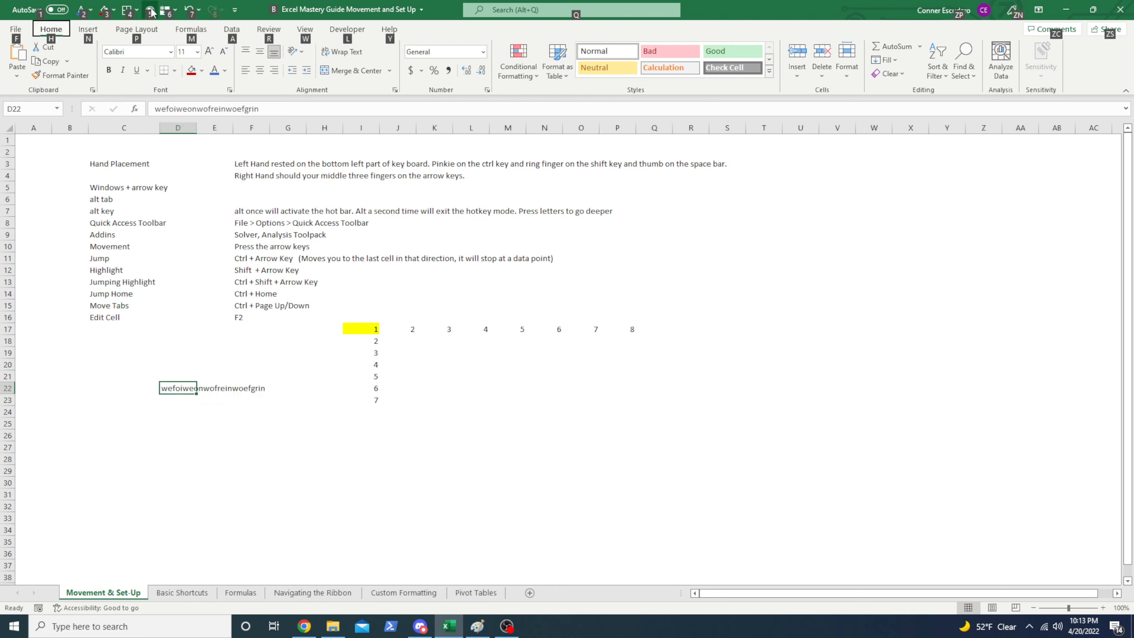
key(5)
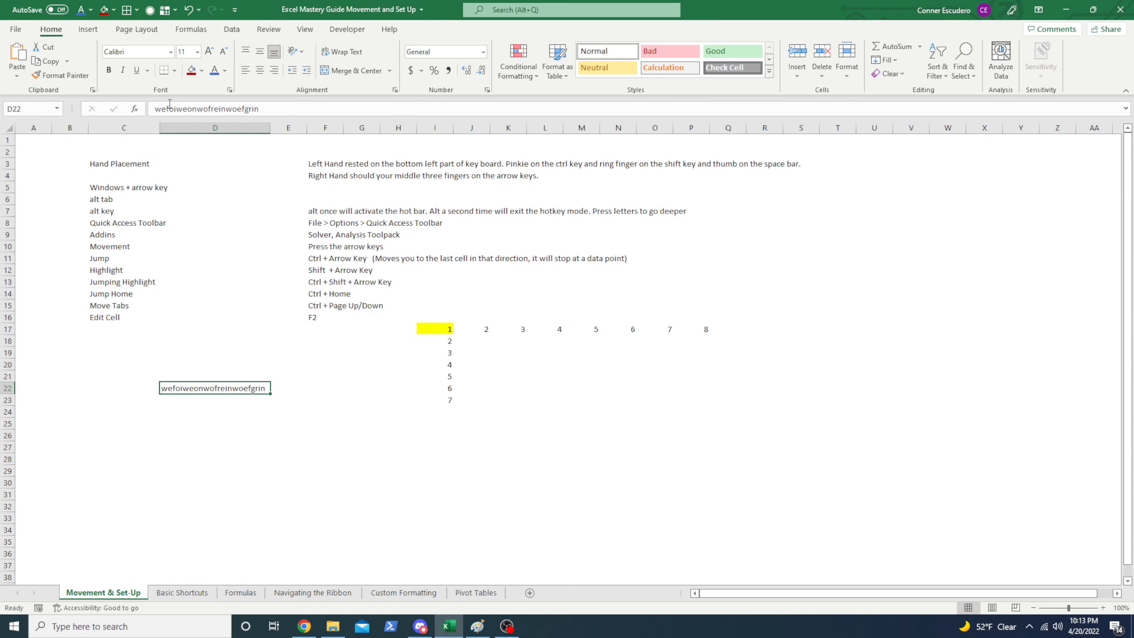
key(Down)
key(Up)
key(ctrl+z)
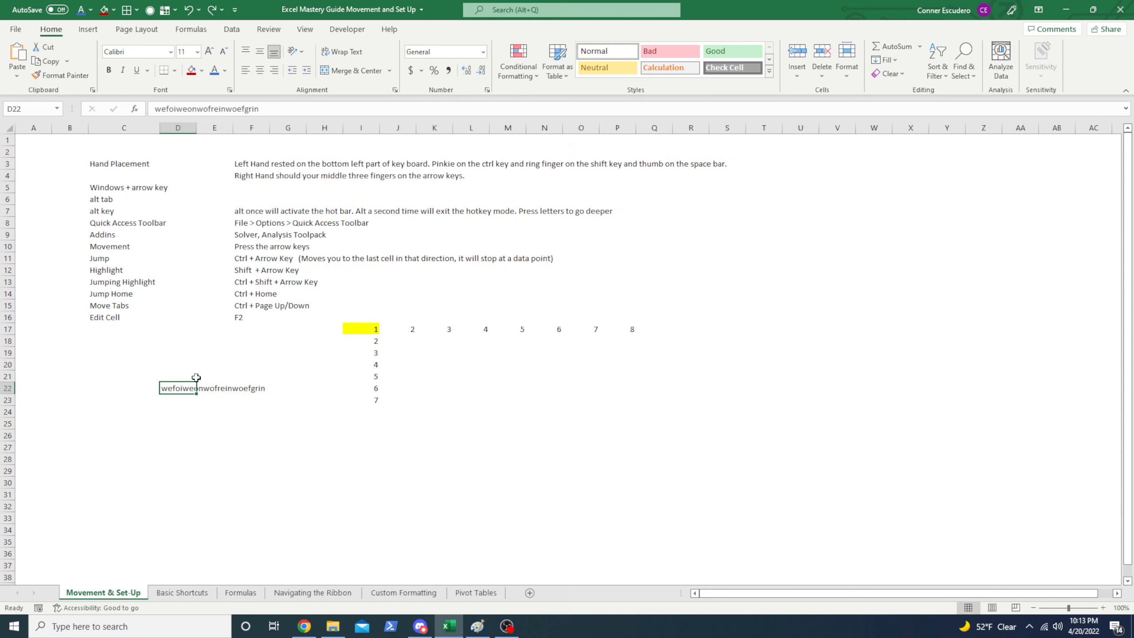
Delete the sample text in D22 and select the Addins entry in C9
key(Delete)
key(Left)
key(ctrl+Up)
key(ctrl+Up)
key(Down)
key(Down)
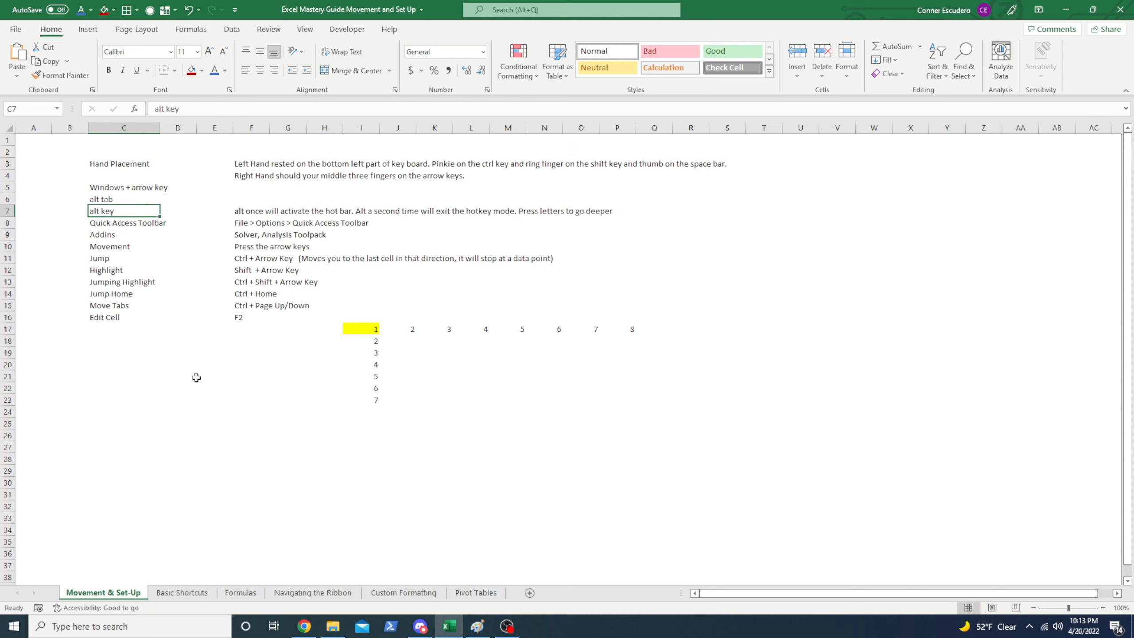
key(Down)
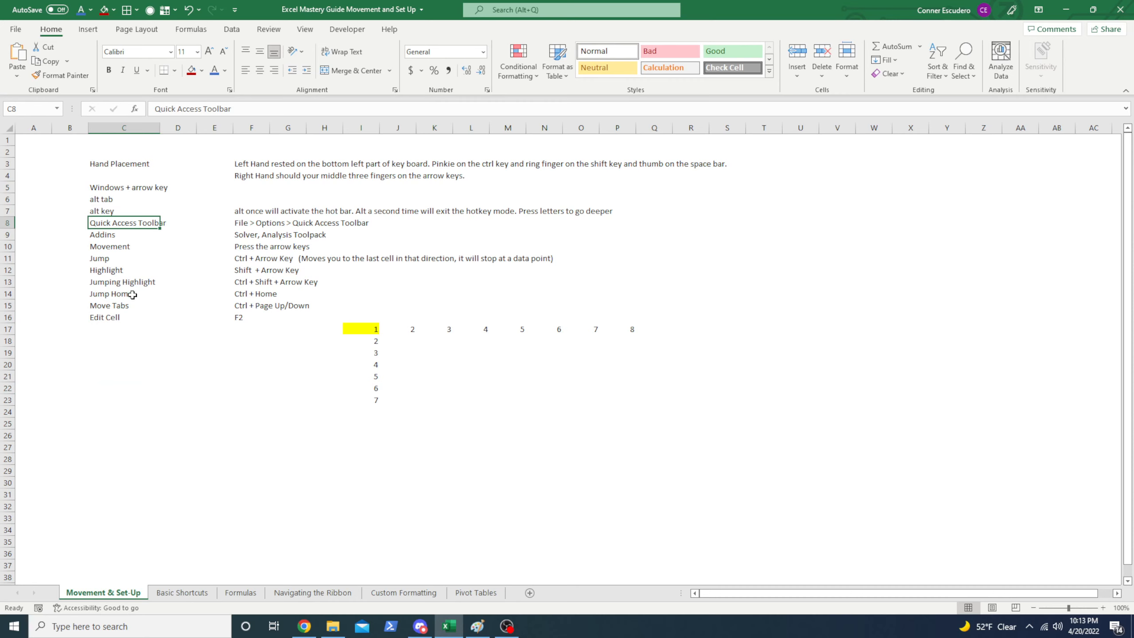
key(Down)
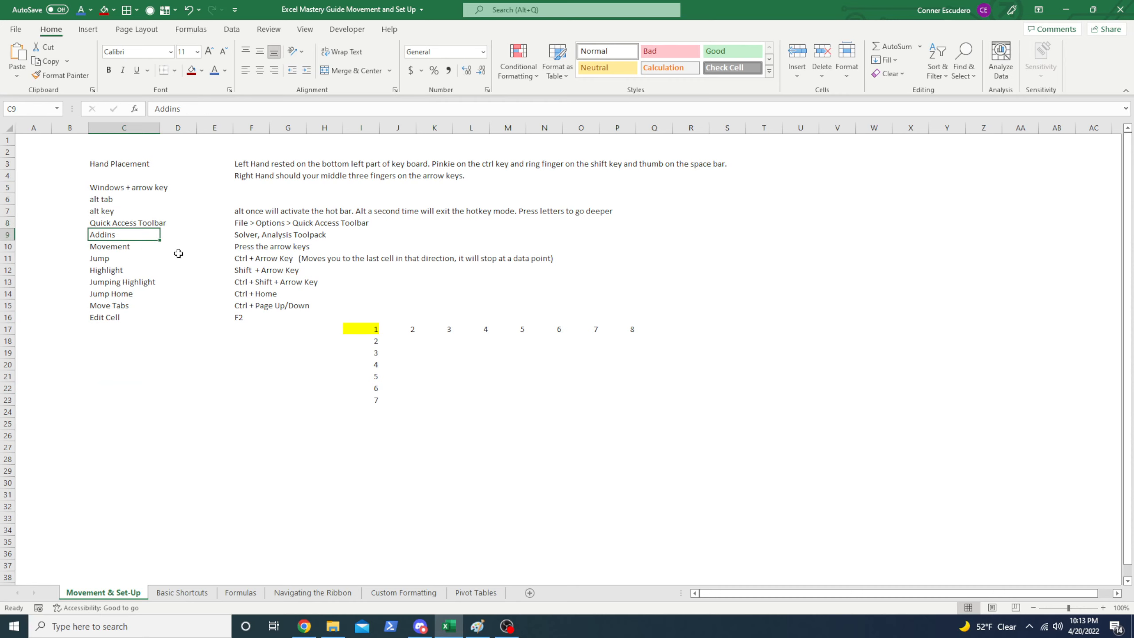
Examine the active Analysis ToolPak, Analysis ToolPak - VBA and Solver Add-in entries in the add-ins options and close without changes
click(18, 29)
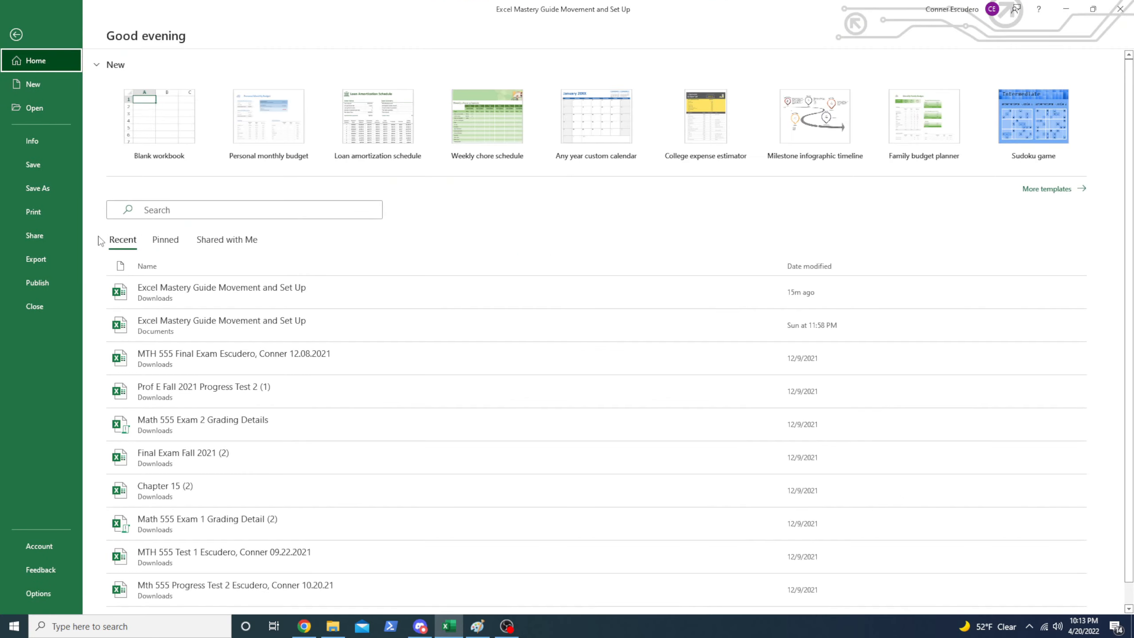
click(52, 593)
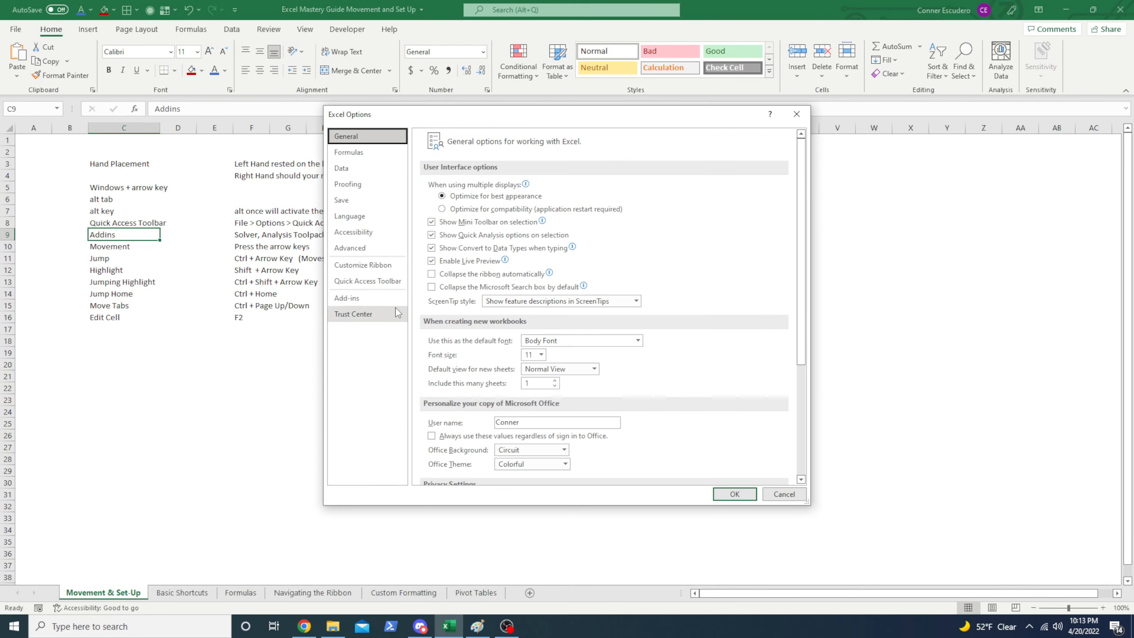
click(370, 301)
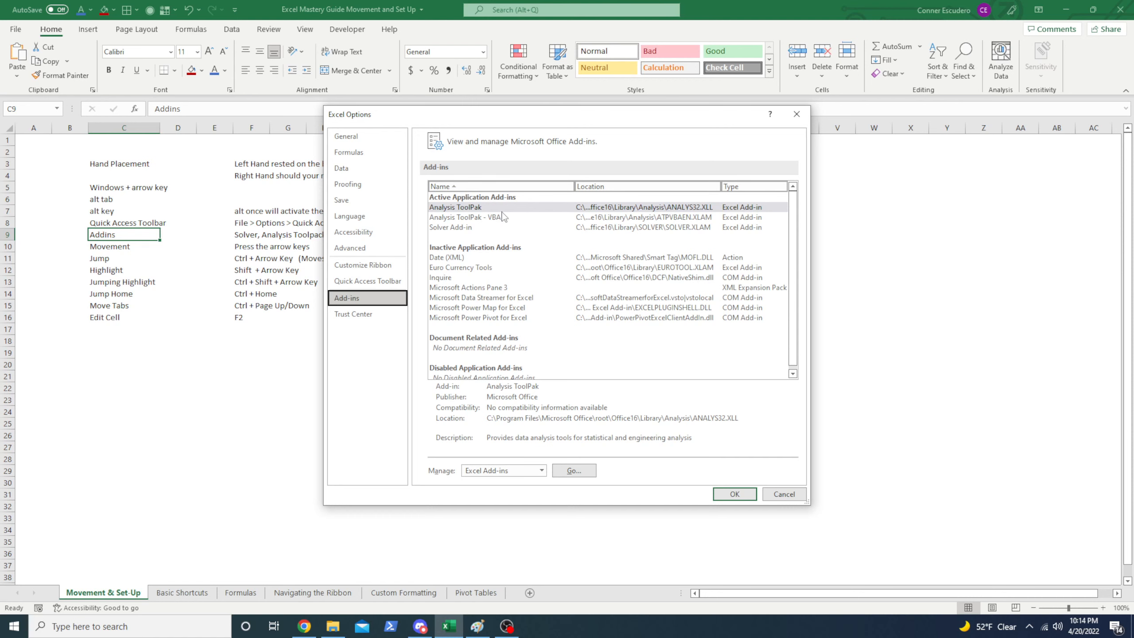
click(477, 218)
click(471, 227)
click(483, 218)
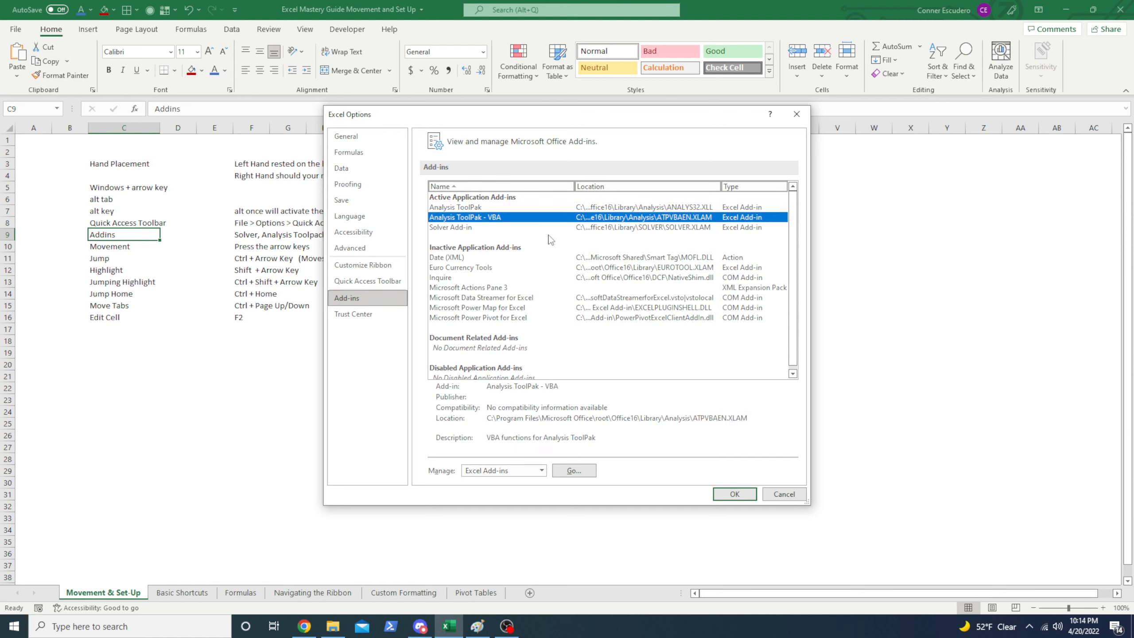
click(467, 228)
click(465, 208)
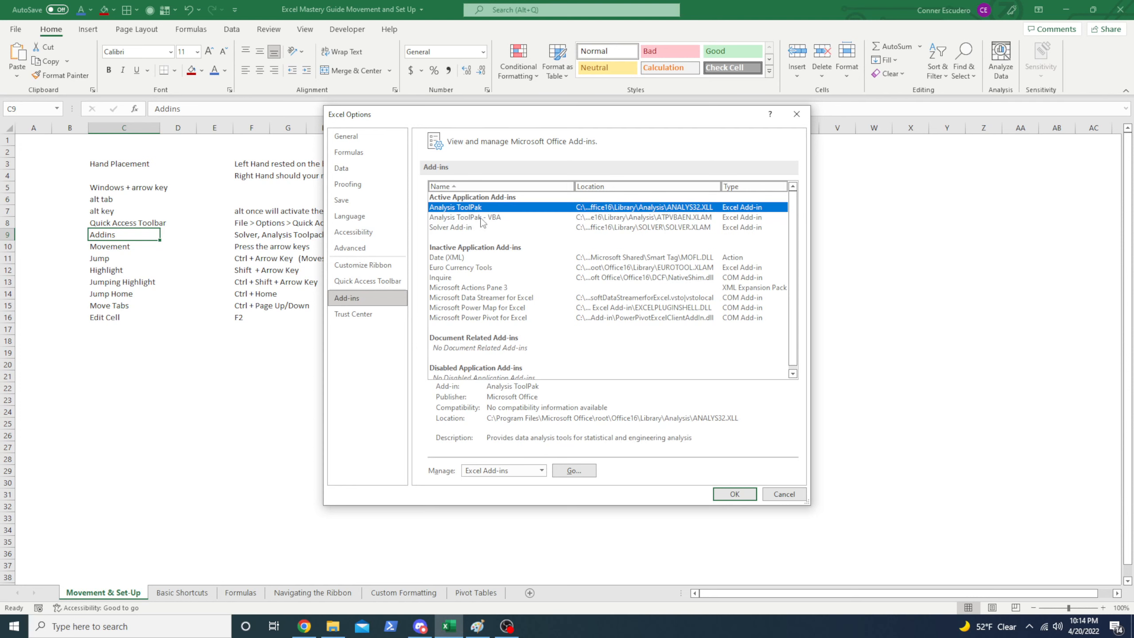
click(480, 218)
click(485, 228)
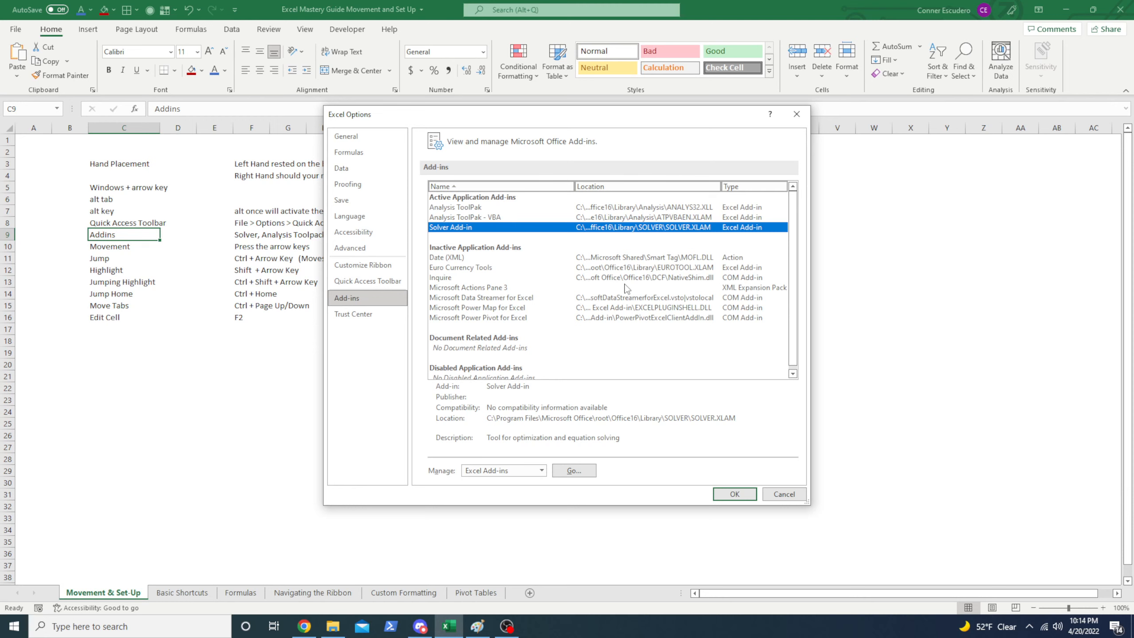
click(794, 496)
Select Movement in C10 and jump around the data edges of columns C and F, ending on Edit Cell in C16
key(Down)
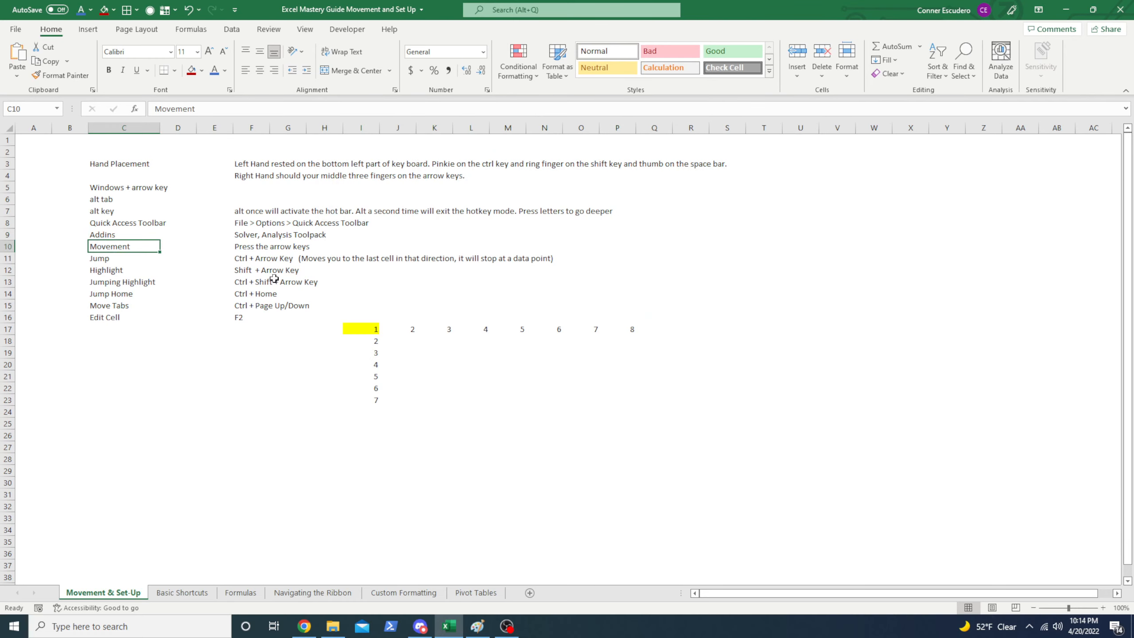
key(ctrl+Right)
key(ctrl+Down)
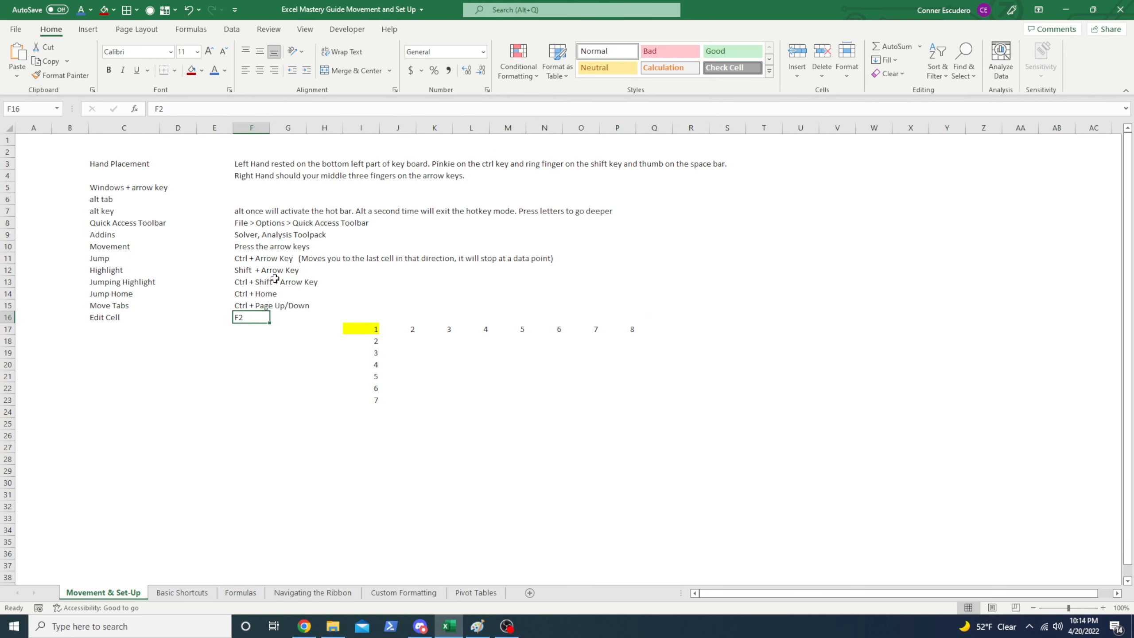
key(ctrl+Up)
key(ctrl+Left)
key(ctrl+Down)
key(Right)
key(ctrl+Right)
key(ctrl+Up)
key(ctrl+Left)
key(ctrl+Down)
key(ctrl+Right)
key(ctrl+Left)
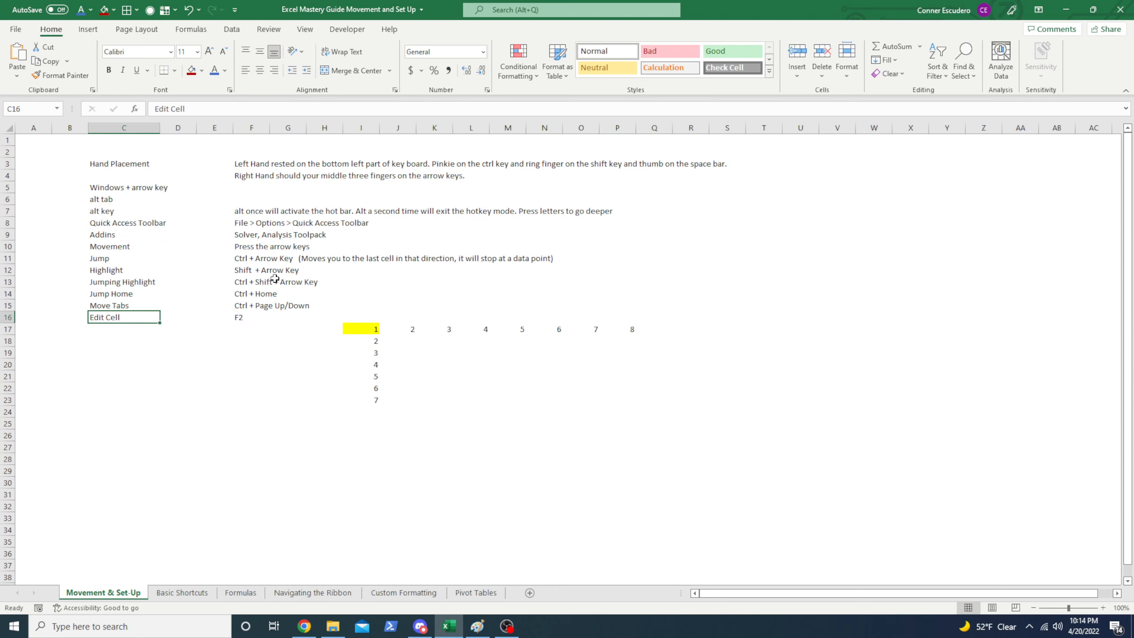
Jump up to C5, walk across to F5, and jump around the column C and F list edges, ending on C7
key(ctrl+Up)
key(Right)
key(Right)
key(Right)
key(ctrl+Down)
key(ctrl+Down)
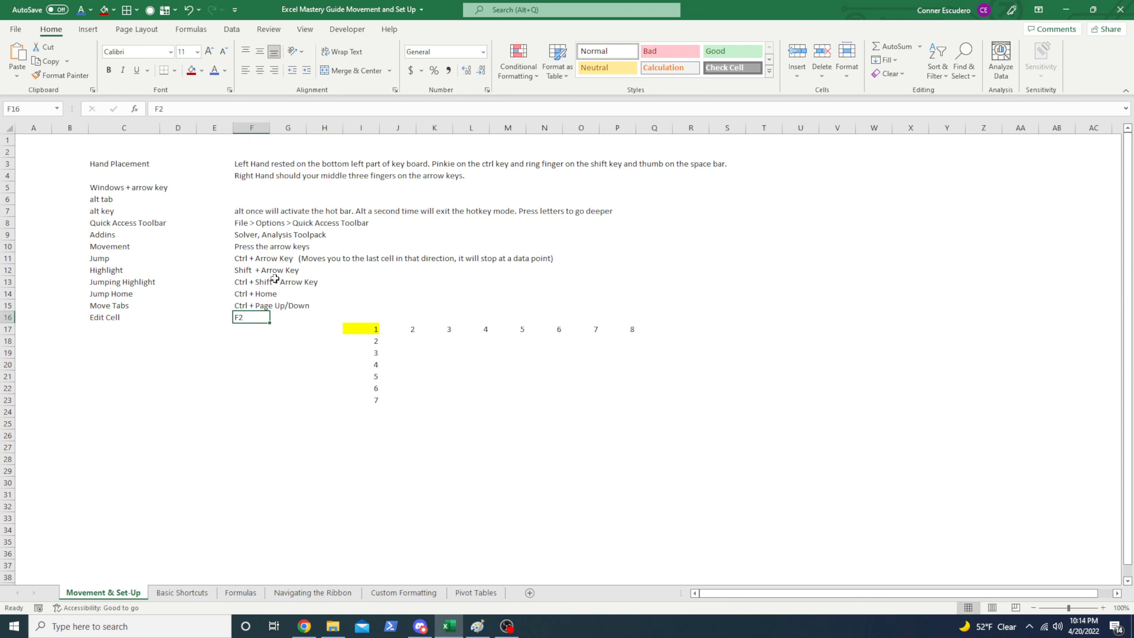
key(ctrl+Left)
key(ctrl+Up)
key(ctrl+Down)
key(ctrl+Right)
key(ctrl+Up)
key(ctrl+Left)
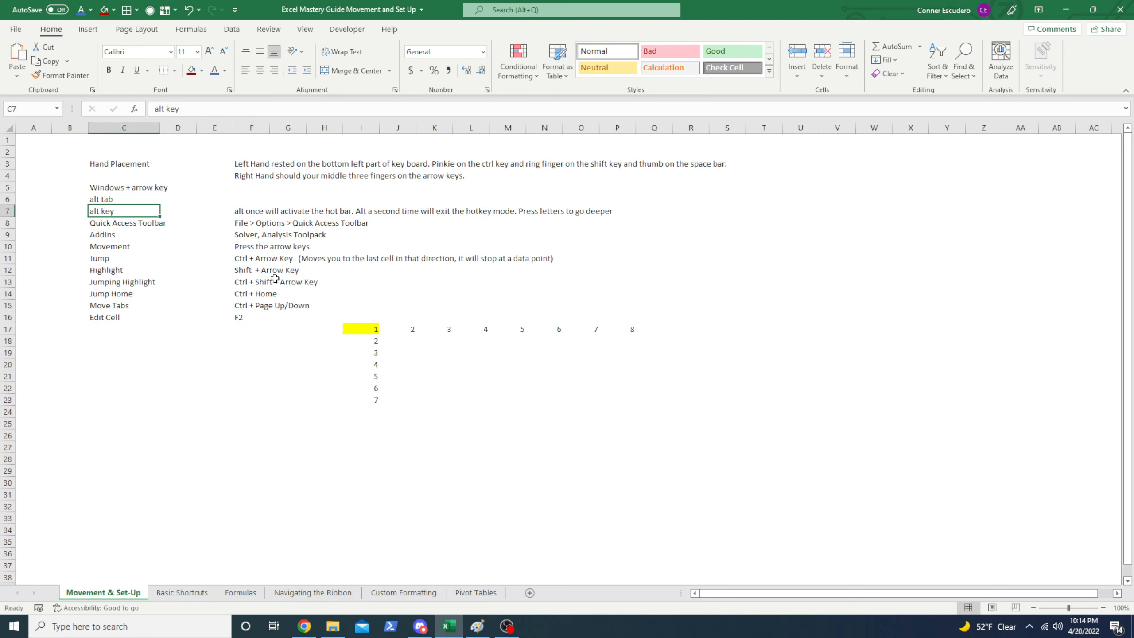
Jump down to Edit Cell in C16, move beside it into column D, and walk up to row 8 and back into C8
key(Down)
key(ctrl+Down)
key(Right)
key(Left)
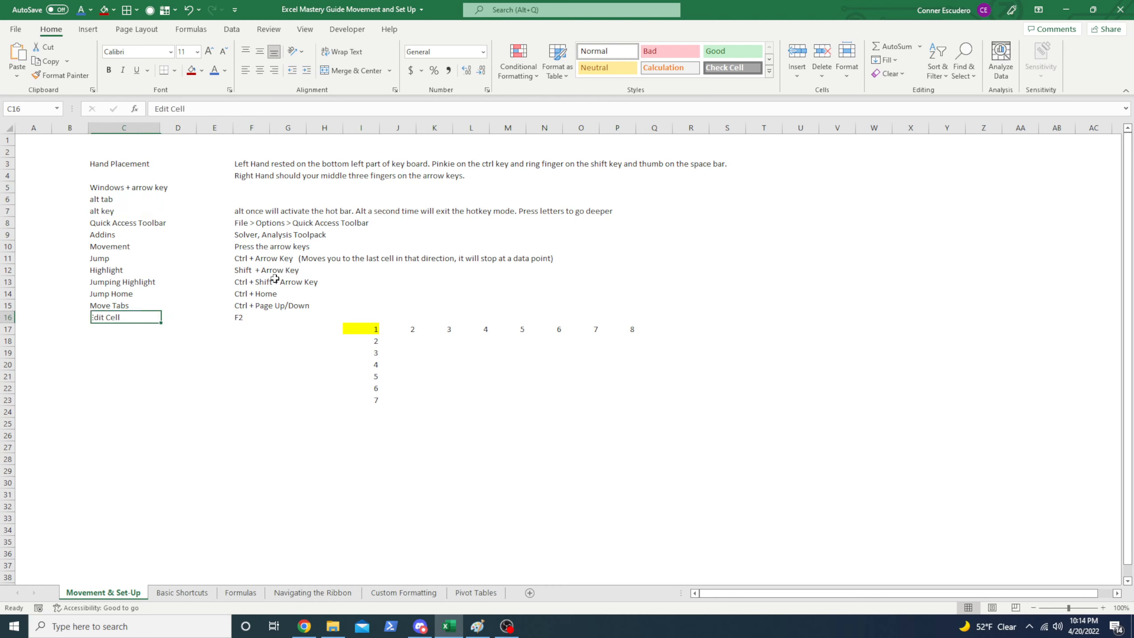
key(Right)
key(Up)
key(Up)
key(Up)
key(Up)
key(Up)
key(Up)
key(Up)
key(Up)
key(Left)
Step down to Jump in C11, jump across to column F and along its edges, ending on alt key in C7
key(Down)
key(Down)
key(Right)
key(Left)
key(Down)
key(ctrl+Right)
key(ctrl+Down)
key(ctrl+Up)
key(ctrl+Left)
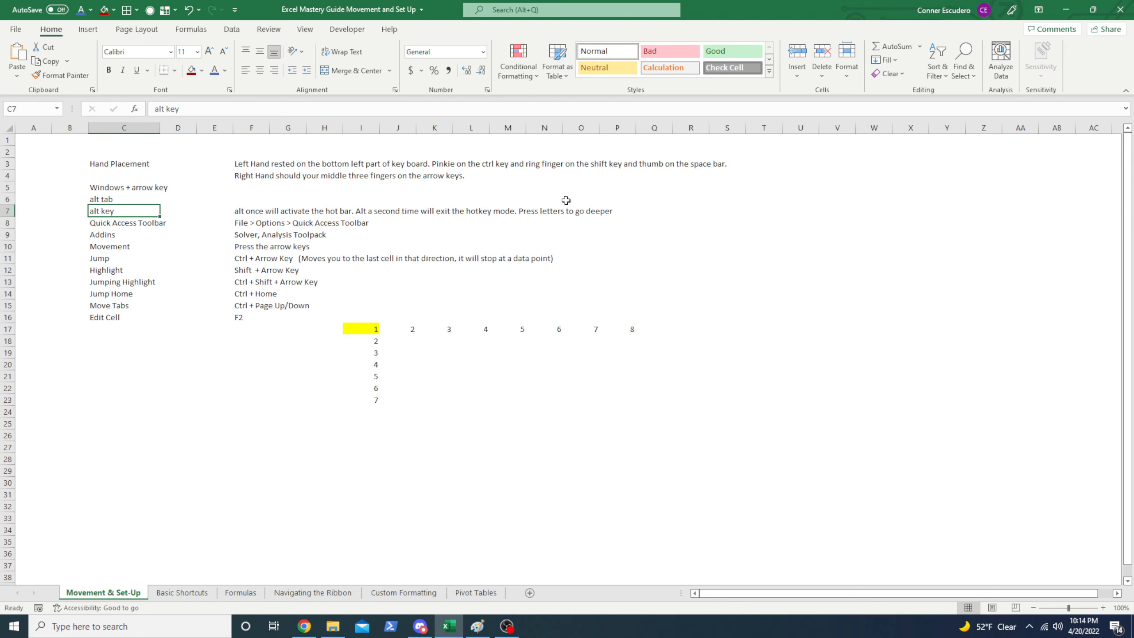
Jump to C16 and across to F16, and circle the neighbouring cells one at a time, ending on F16
key(ctrl+Down)
key(ctrl+Right)
key(Right)
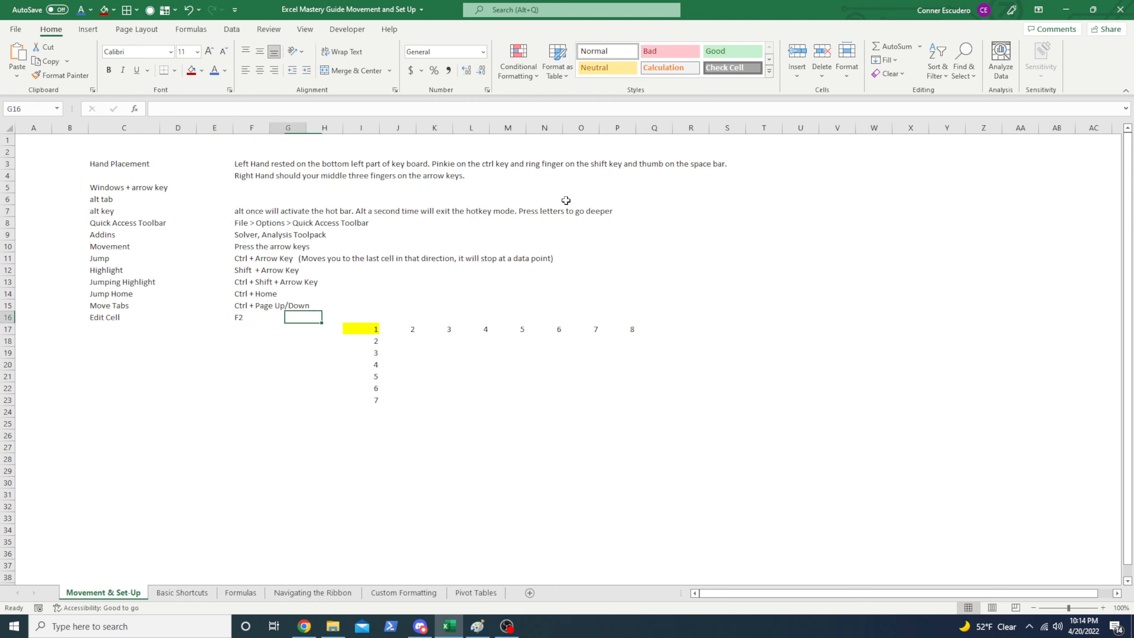
key(Right)
key(Down)
key(Left)
key(Left)
key(Up)
key(Left)
key(Right)
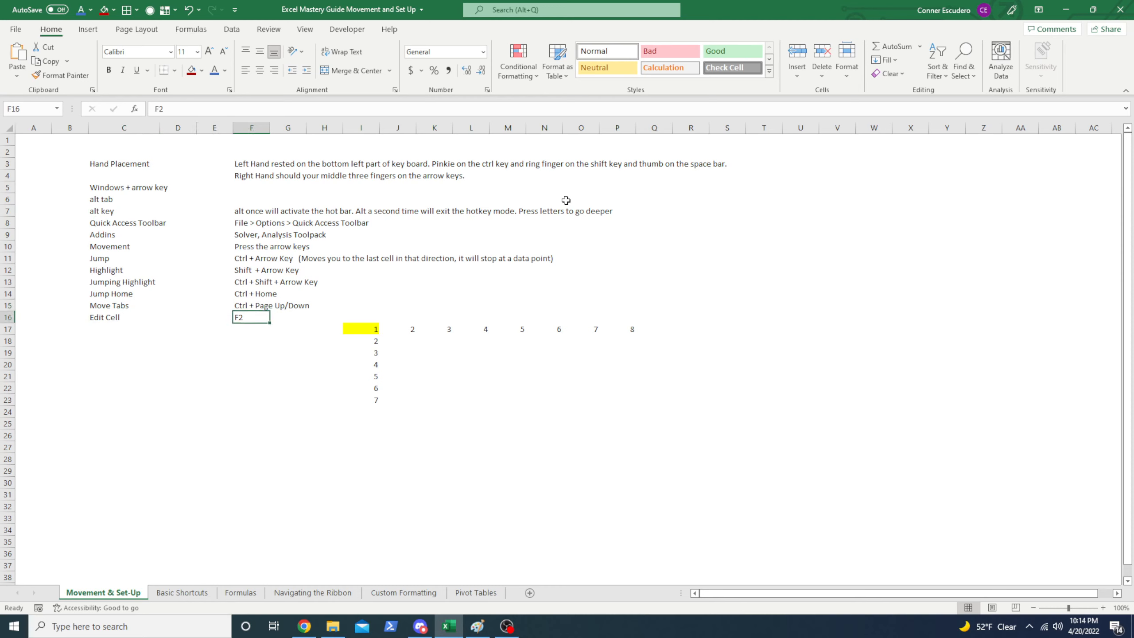
Return from F16 to cell A1 with a mix of single-cell moves and edge jumps
key(Down)
key(Left)
key(Up)
key(ctrl+Left)
key(Left)
key(ctrl+Up)
key(Left)
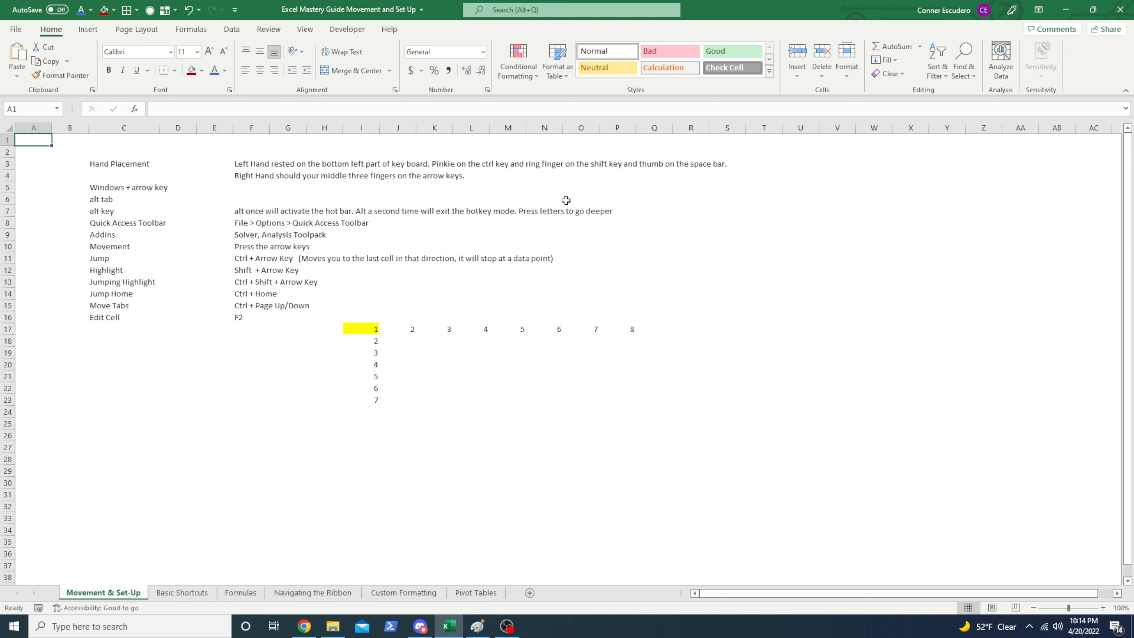
Walk cell by cell along row 1 to column J and down to the number in J17
key(Right)
key(Right)
key(Right)
key(Right)
key(Right)
key(Right)
key(Right)
key(Right)
key(Right)
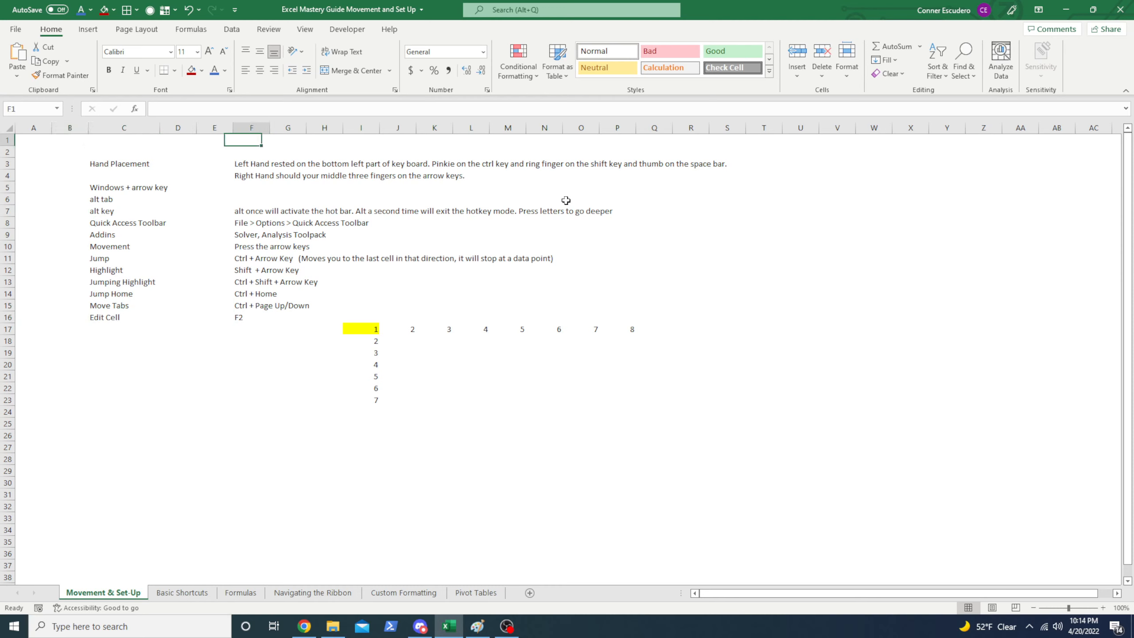
key(Down)
key(Down)
key(Down)
key(Down)
key(Down)
key(Down)
key(Down)
key(Down)
key(Down)
key(Down)
key(Down)
key(Down)
key(Down)
key(Down)
key(Down)
key(Down)
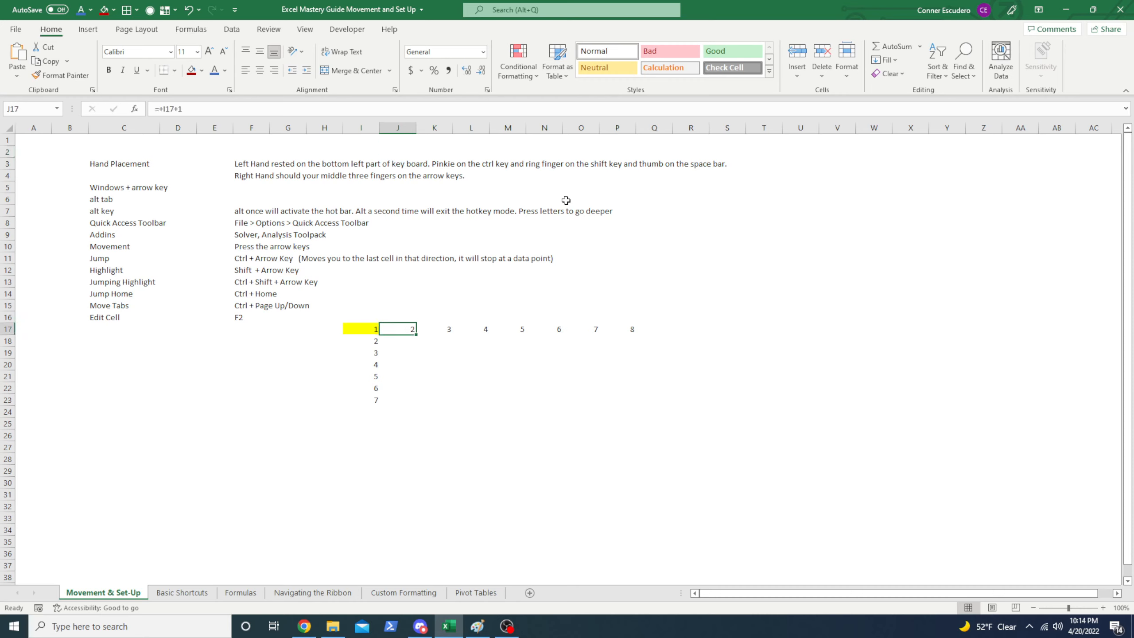
Alternate between the highlighted I17 and the adjacent J17, ending on I17
key(Left)
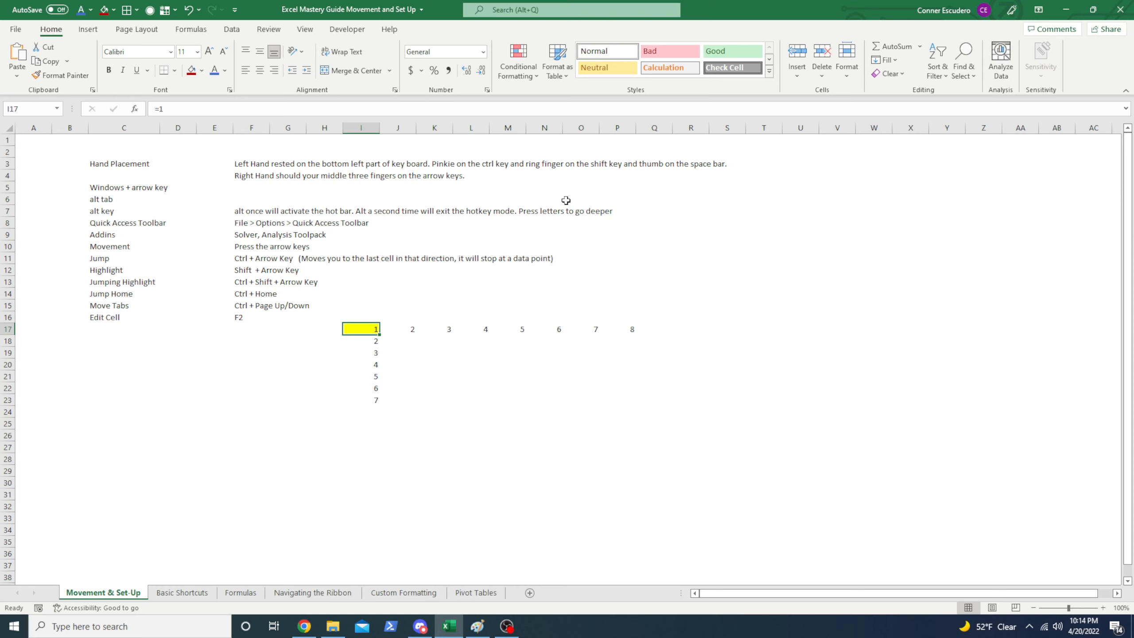
key(Right)
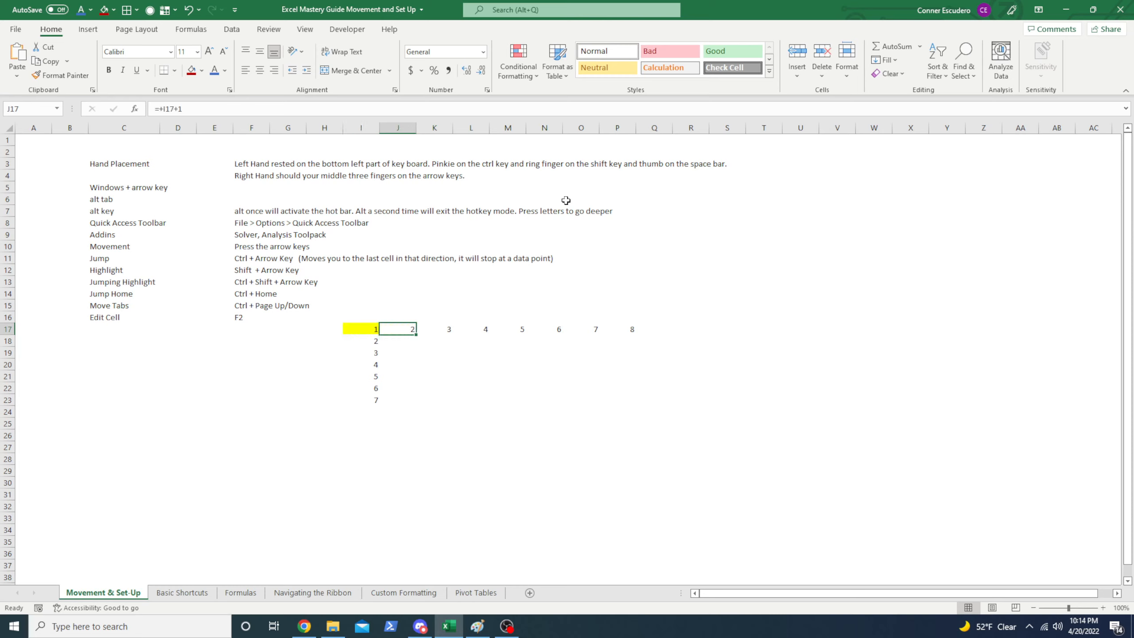
key(Left)
key(Right)
key(Left)
Walk cell by cell from I17 to column C and up to the Jump entry in C11
key(Left)
key(Left)
key(Left)
key(Left)
key(Left)
key(Left)
key(Up)
key(Up)
key(Up)
key(Up)
key(Up)
key(Up)
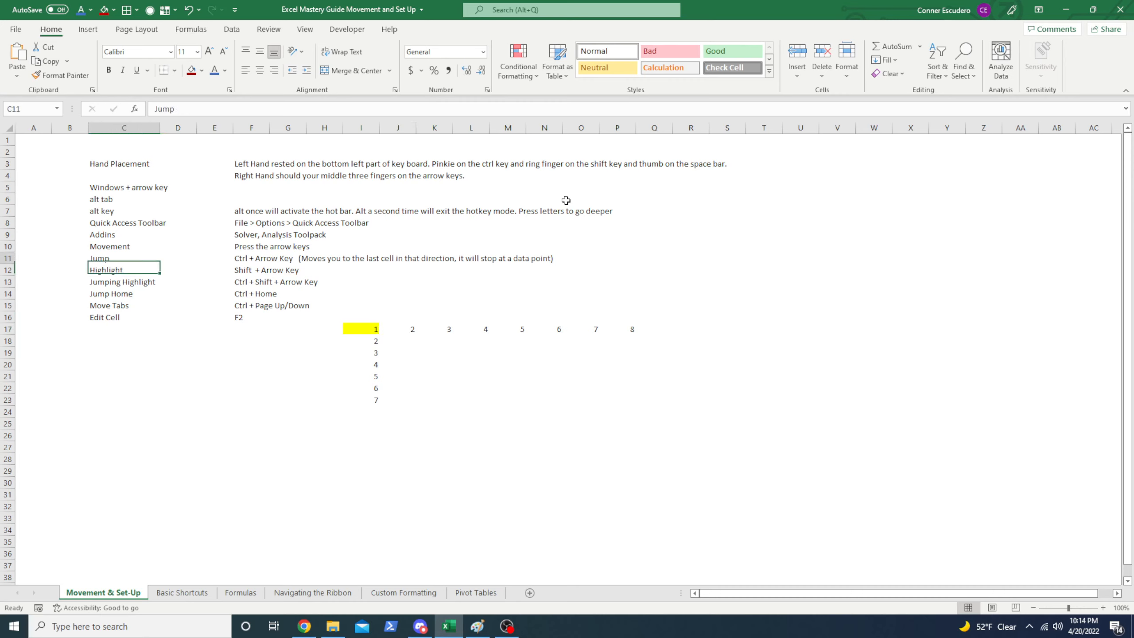
Jump from C11 to the start of the list in C5, reselect Edit Cell in C16 directly, and go back to C5
key(ctrl+shift+Right)
key(Left)
key(Right)
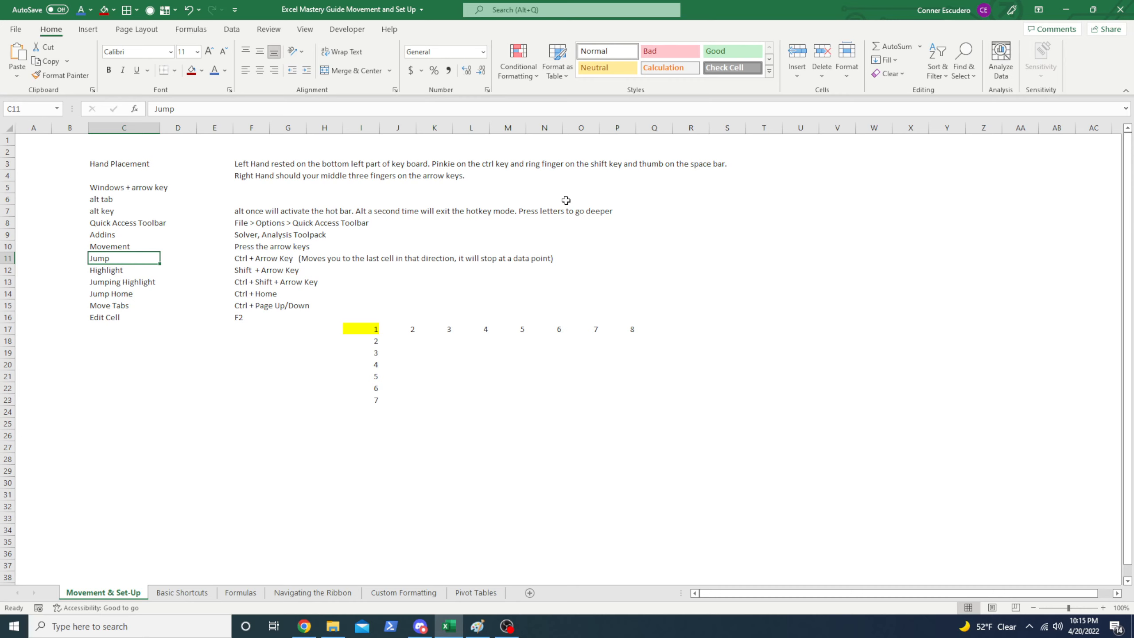
key(ctrl+Up)
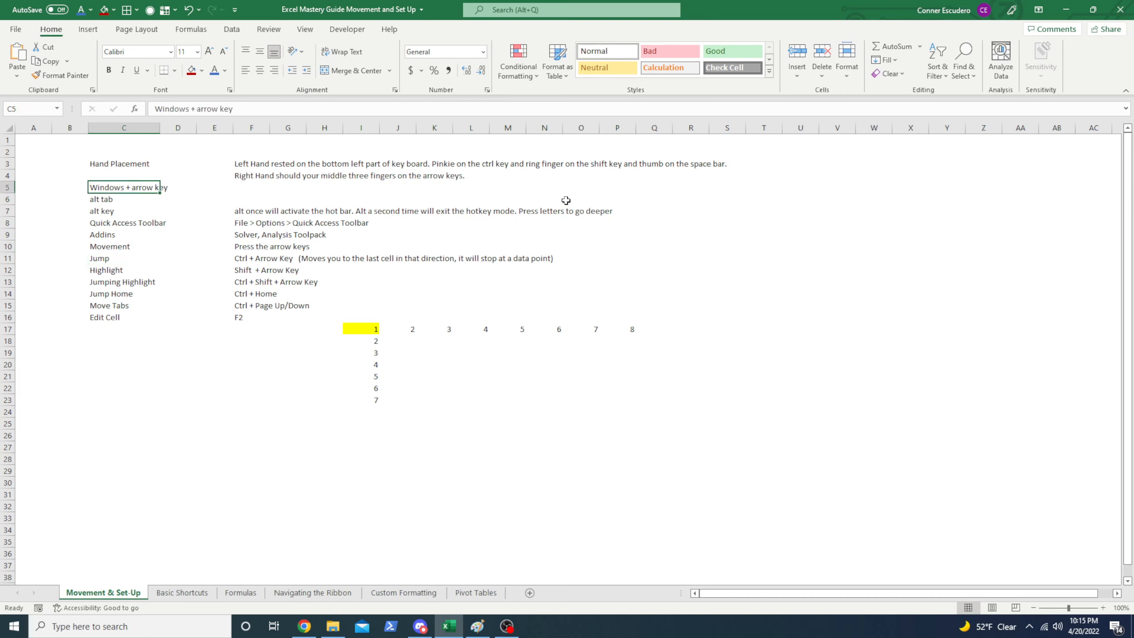
click(104, 316)
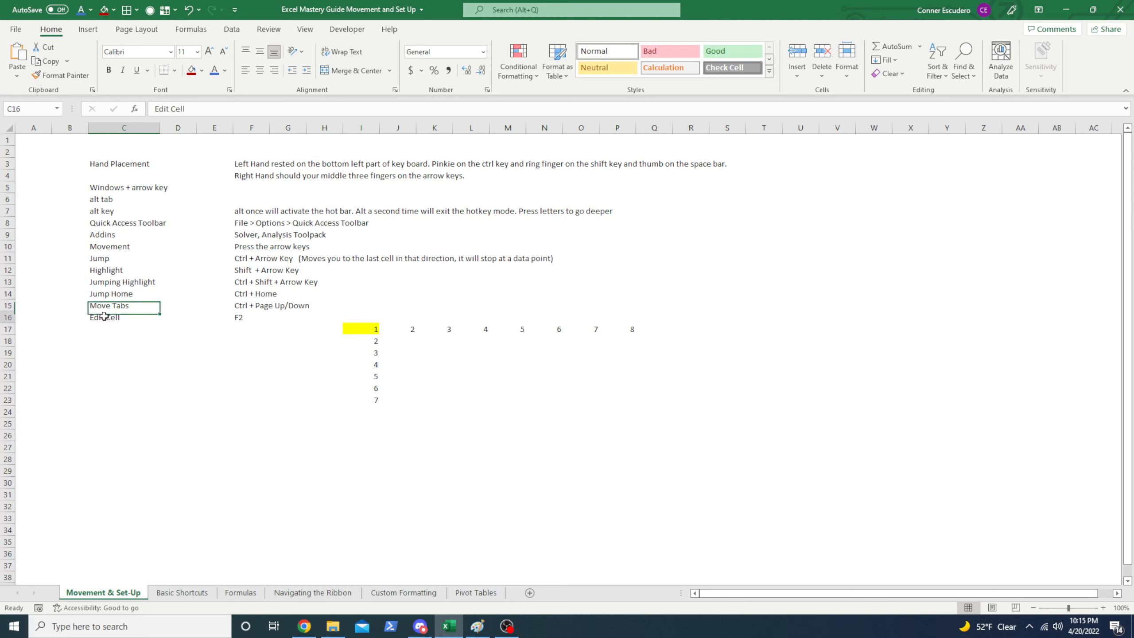
drag(104, 317, 109, 188)
click(109, 188)
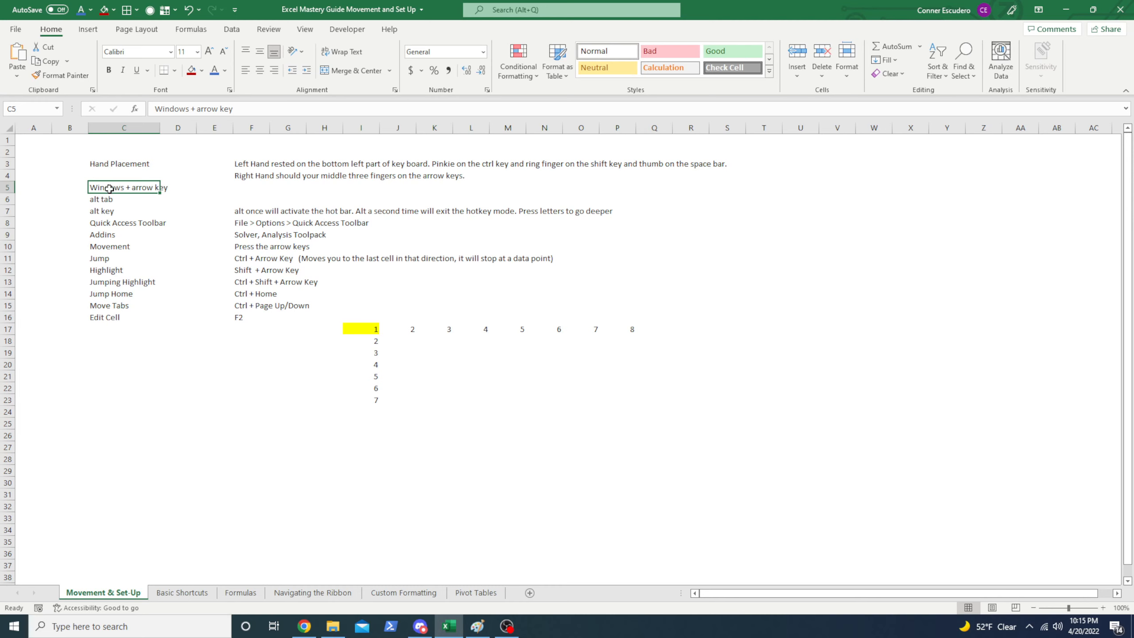
Jump up column C to C1, and back down through its data edges to the sheet's last row, C1048576
key(ctrl+Up)
key(ctrl+Up)
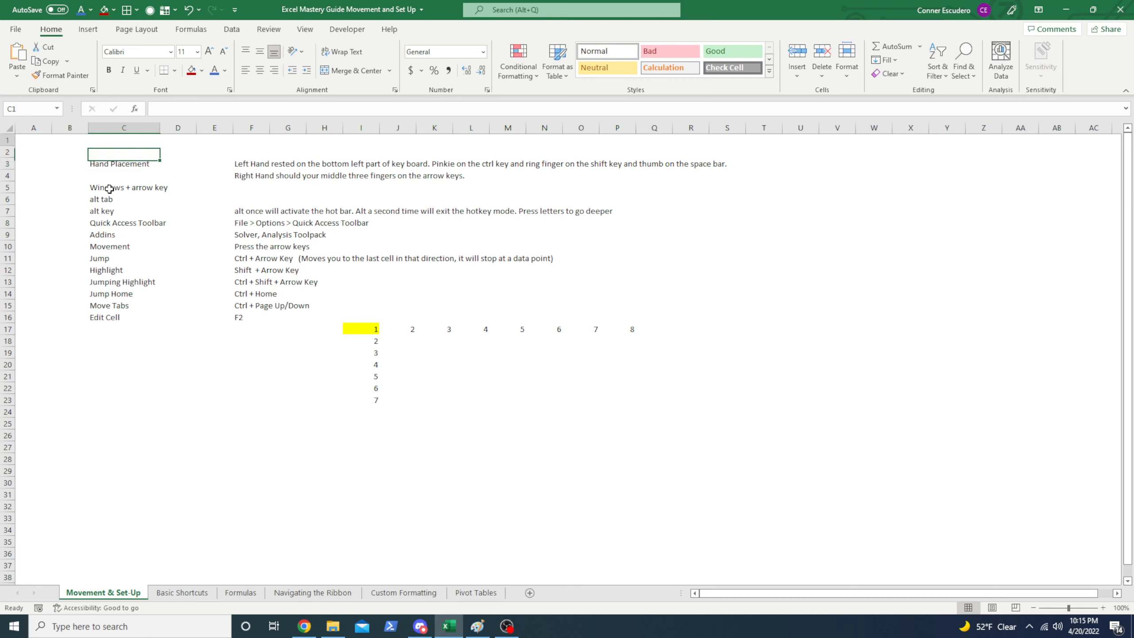
key(ctrl+Down)
key(ctrl+Down)
key(ctrl+Down)
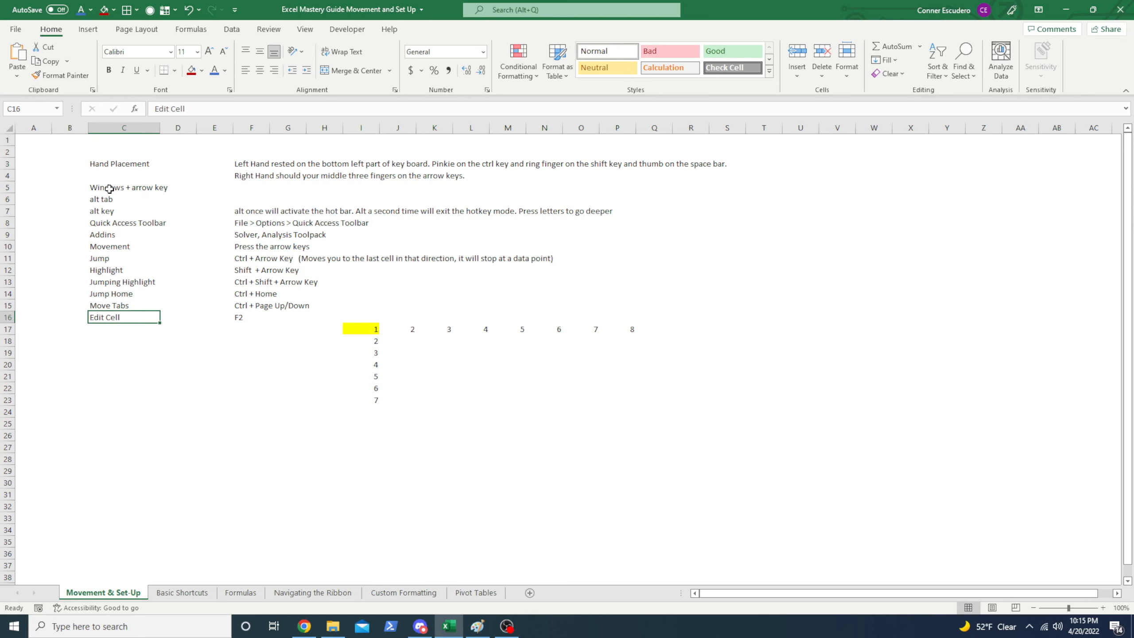
key(ctrl+Down)
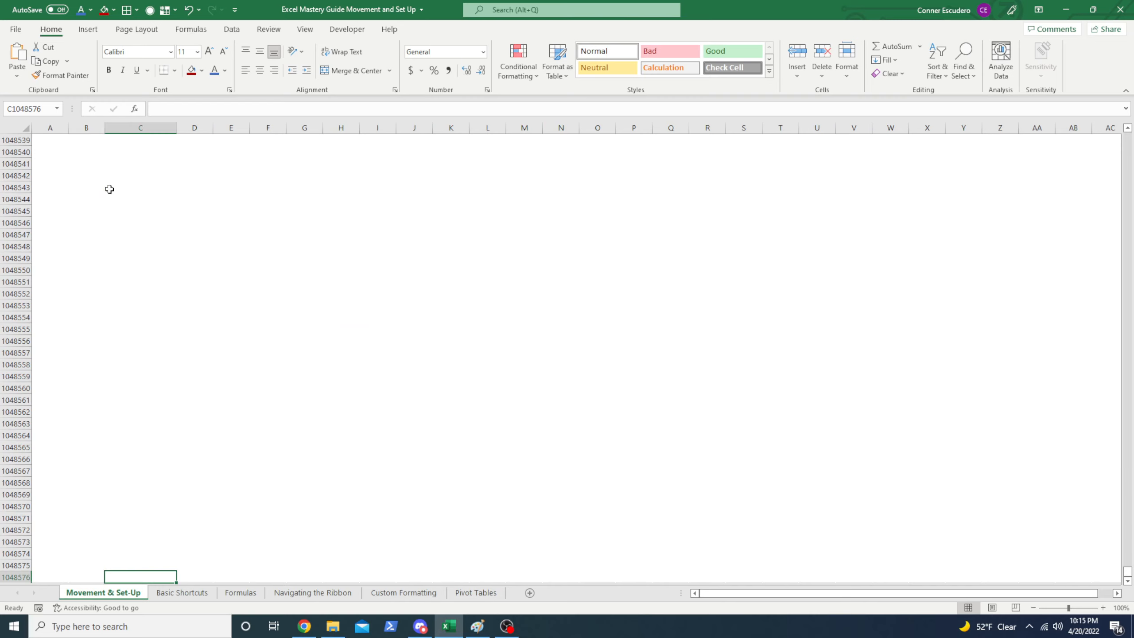
Move along the last row to column A and jump home to A1
key(Left)
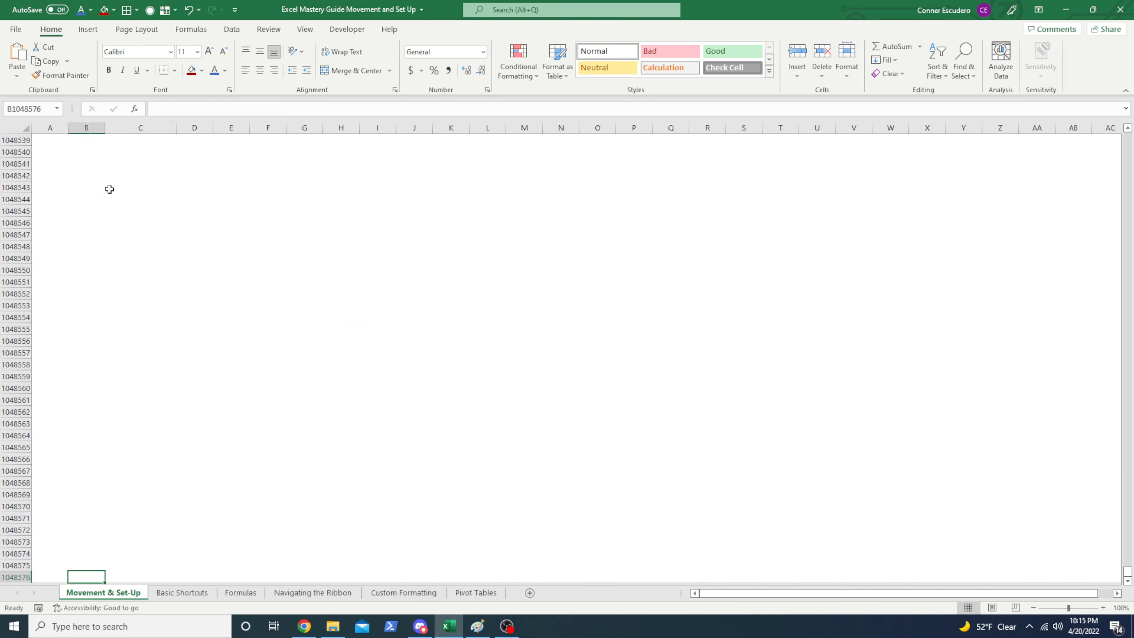
key(Left)
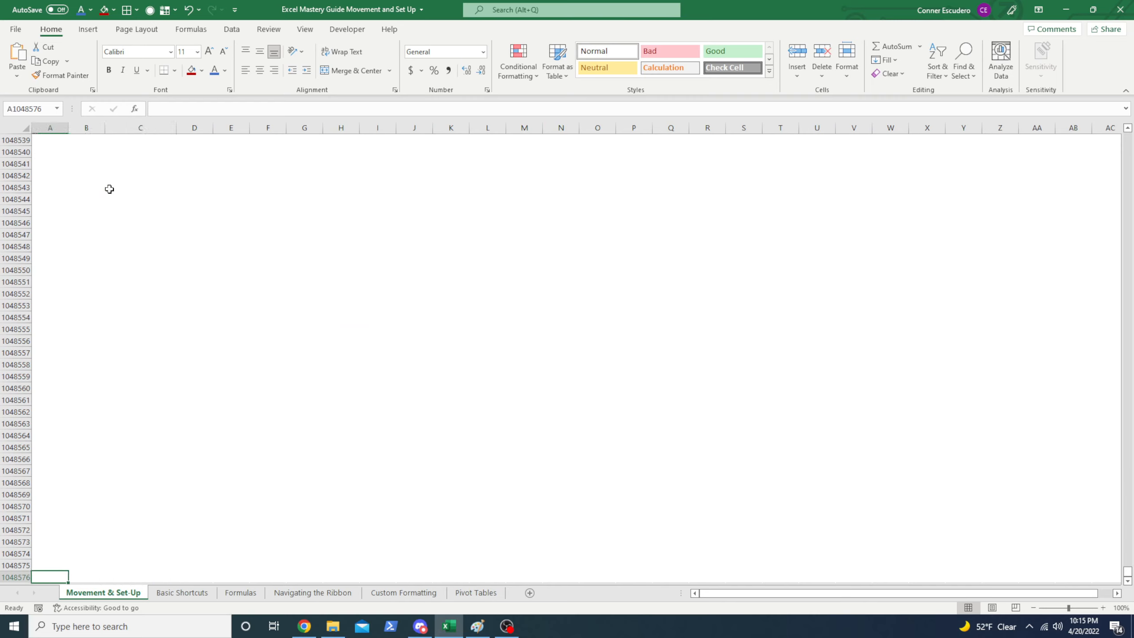
key(ctrl+Home)
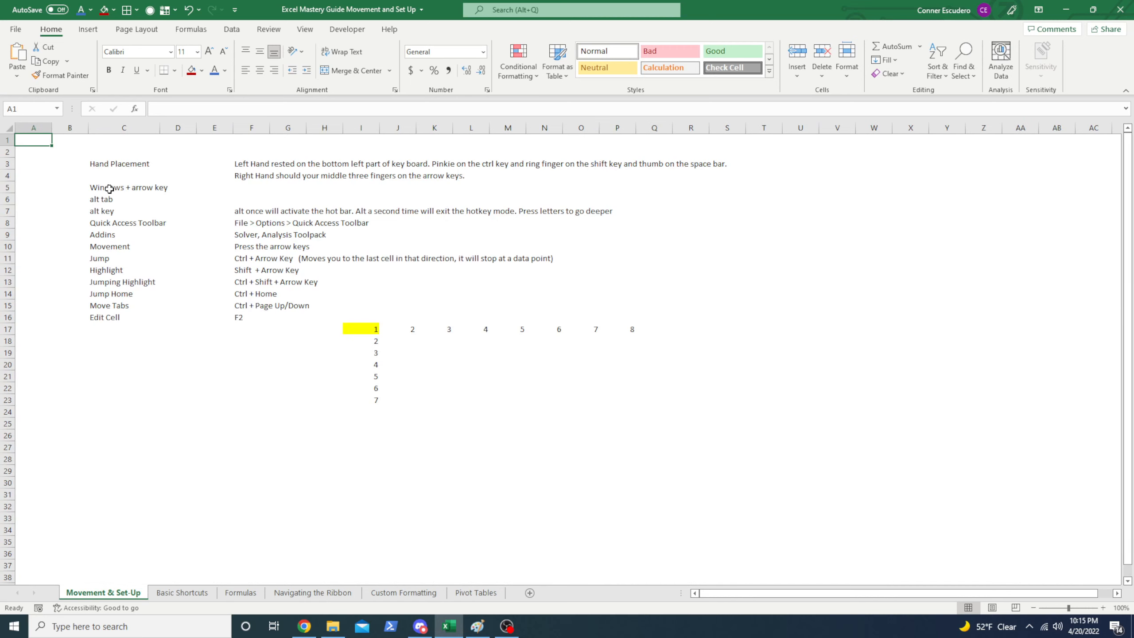
Navigate from A1 through the column C list and F16 to the cell beside the number table in row 17
key(Right)
key(Right)
key(Down)
key(Down)
key(Down)
key(Down)
key(ctrl+Down)
key(ctrl+Right)
key(Down)
key(Right)
key(Right)
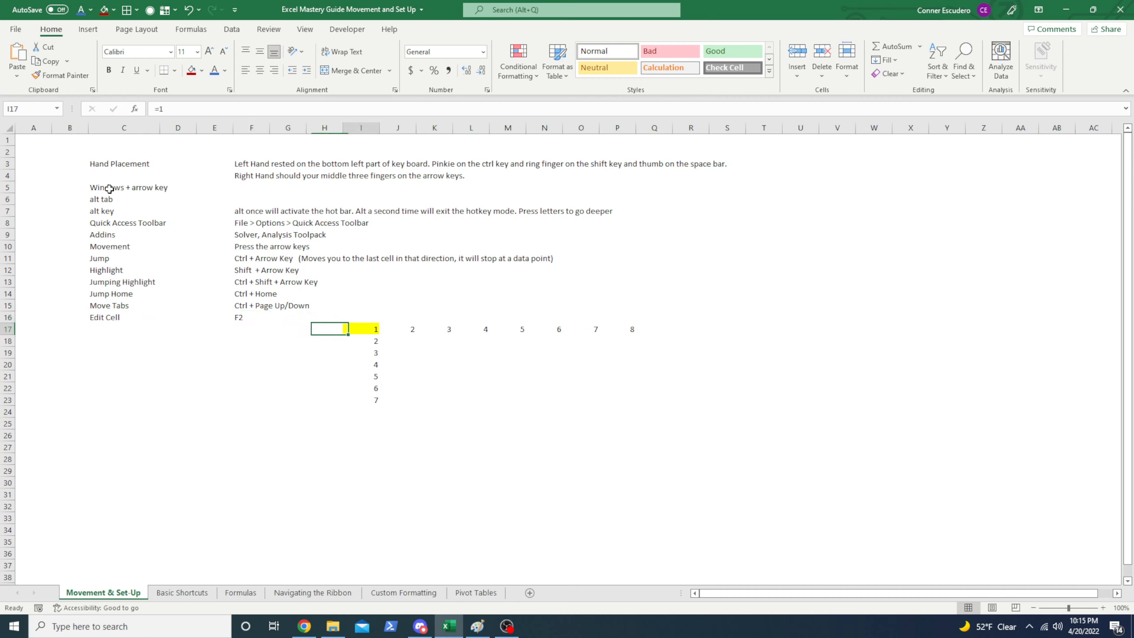
Enter the number table at I17 and jump to the ends of its row and column, ending on O17
key(Right)
key(ctrl+Right)
key(ctrl+Left)
key(Down)
key(ctrl+Down)
key(ctrl+Up)
key(ctrl+Right)
key(Left)
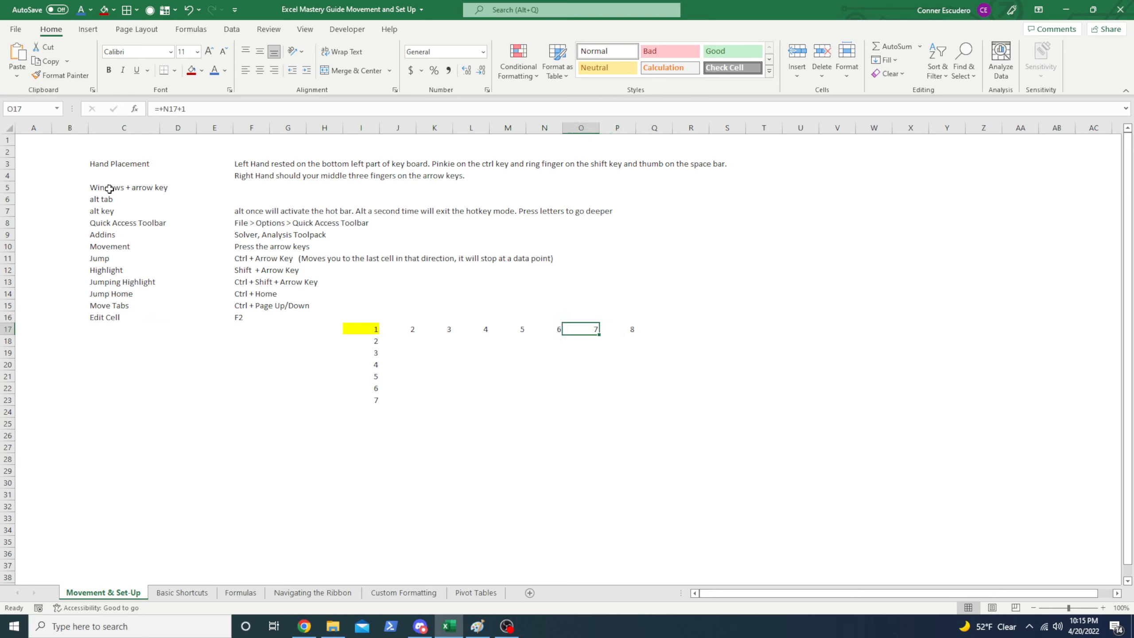
Jump between both ends of the row 17 numbers and return home to A1
key(ctrl+Left)
key(ctrl+Right)
key(ctrl+Left)
key(ctrl+Left)
key(ctrl+Home)
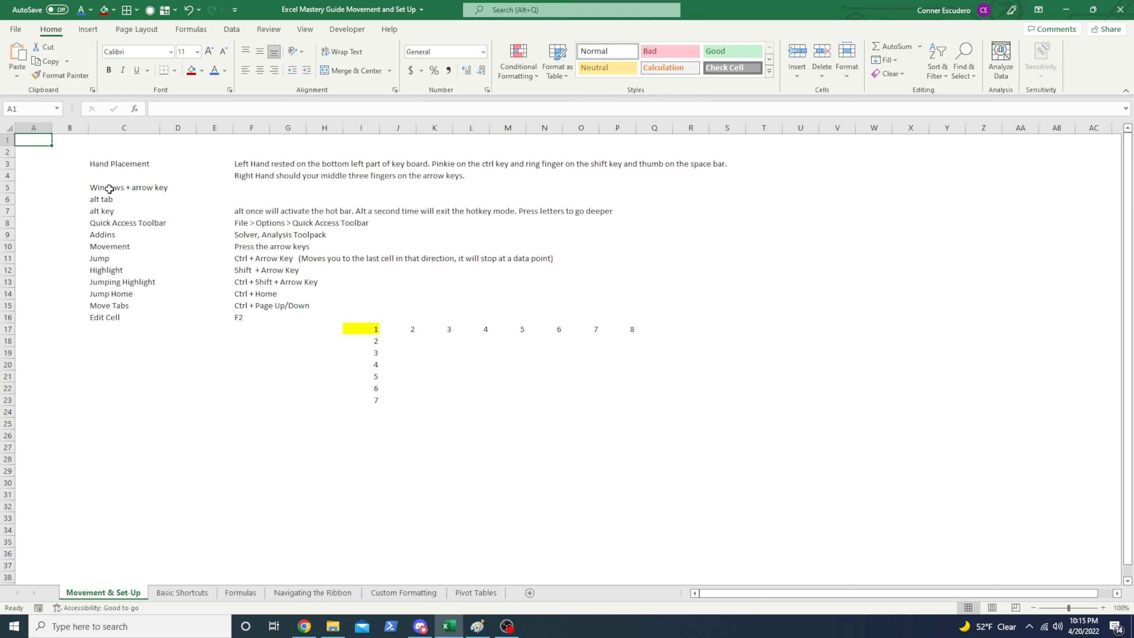
Move from A1 to the bottom of the shortcut list and across row 16 to G16
key(Right)
key(Right)
key(Down)
key(Down)
key(Down)
key(Down)
key(ctrl+Down)
key(Right)
key(Right)
key(Right)
key(Right)
key(Right)
key(Right)
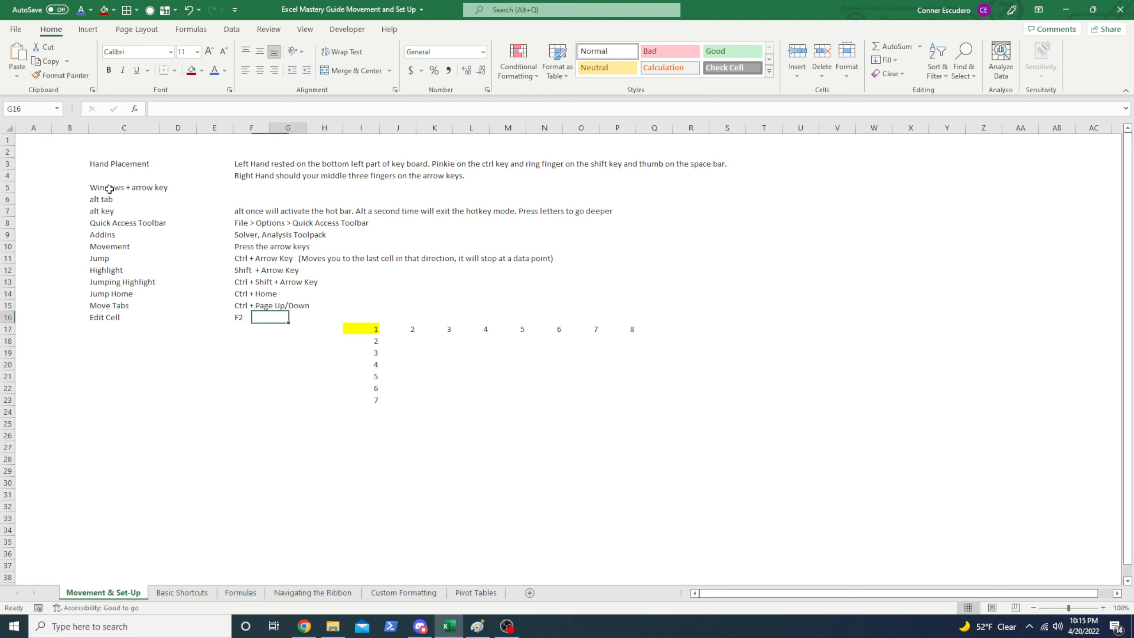
Move through H17 beside the number table and return to the Highlight entry in C12
key(Down)
key(ctrl+Down)
key(ctrl+Up)
key(Left)
key(Left)
key(Left)
key(Left)
key(Left)
key(Left)
key(Left)
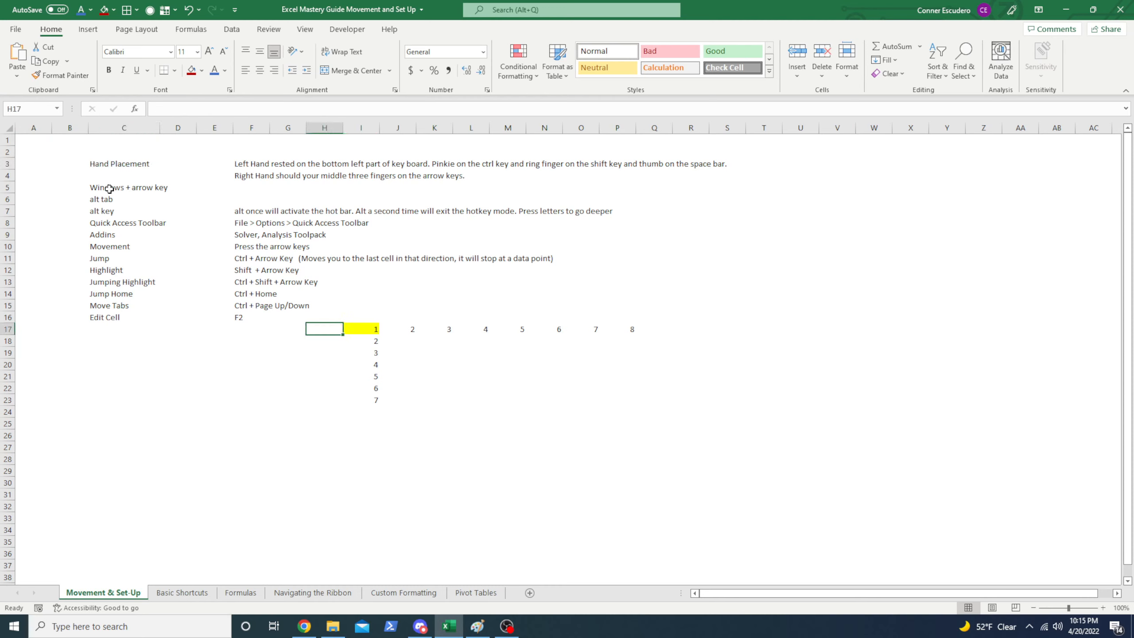
key(Up)
key(Up)
key(Up)
key(Up)
key(Up)
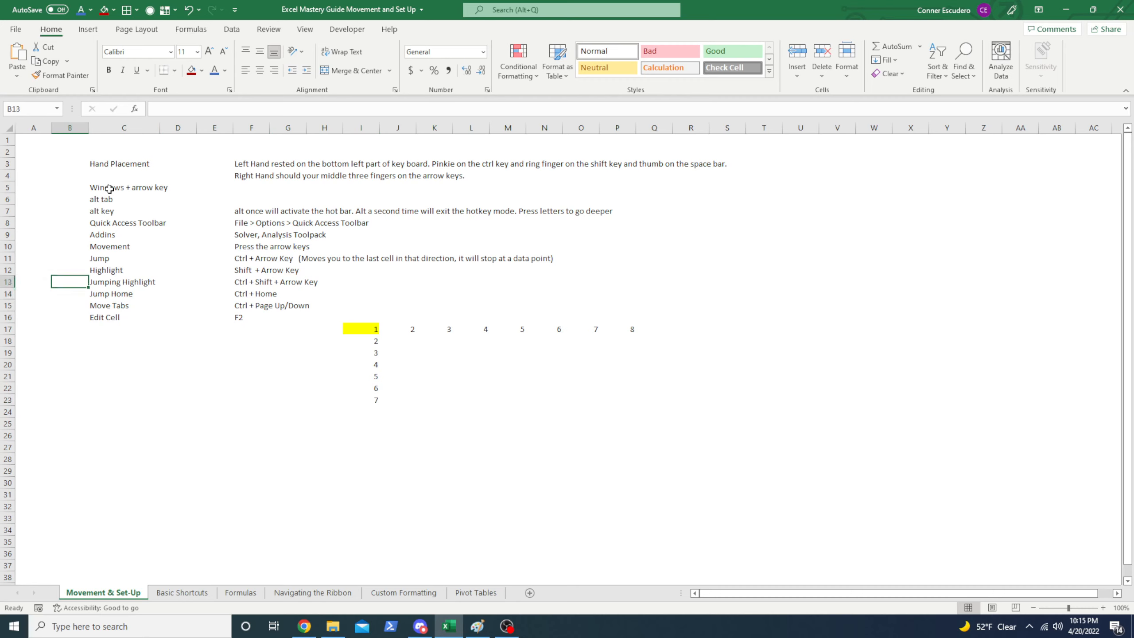
key(Right)
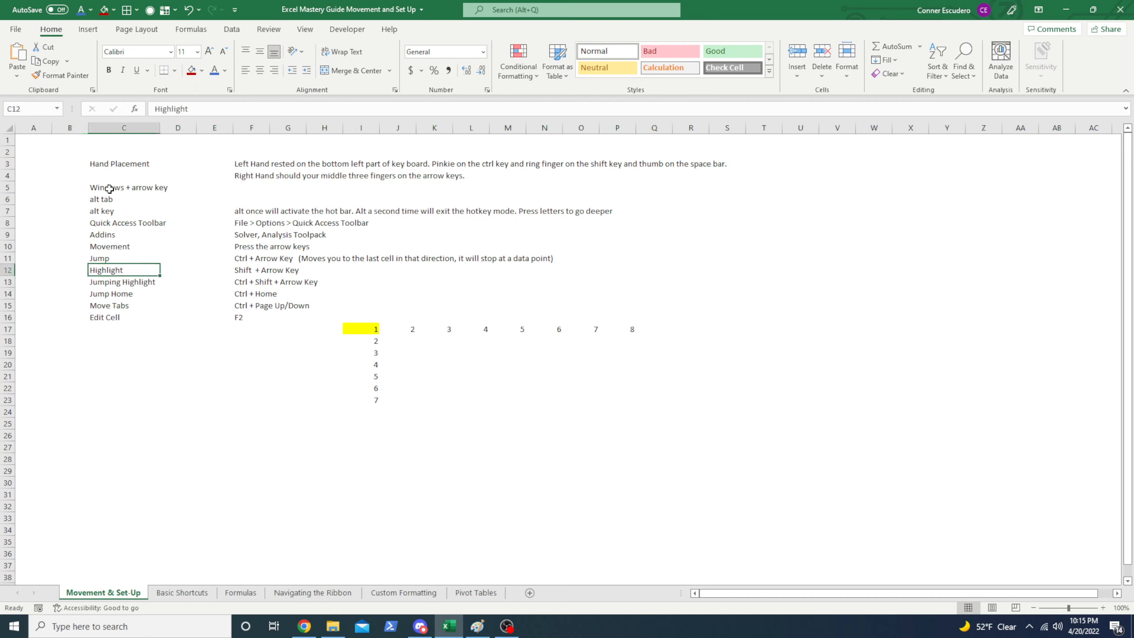
Step up and down the column C list one cell at a time, ending on C19
key(Down)
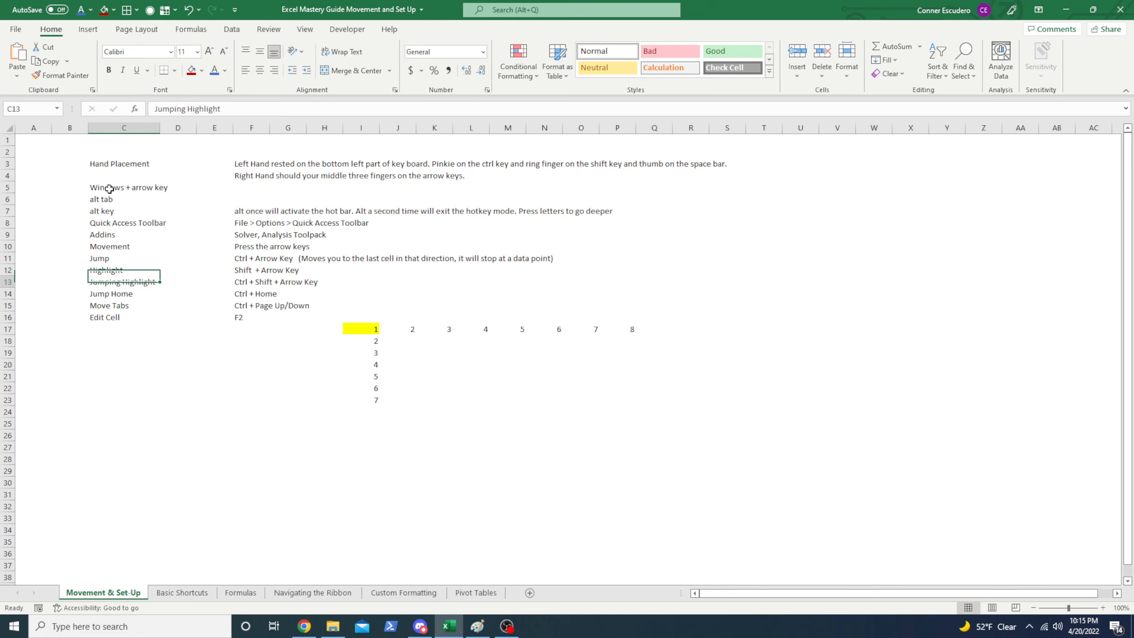
key(Down)
key(Up)
key(Up)
key(Down)
key(Down)
key(Down)
key(Down)
key(Down)
key(Down)
key(Down)
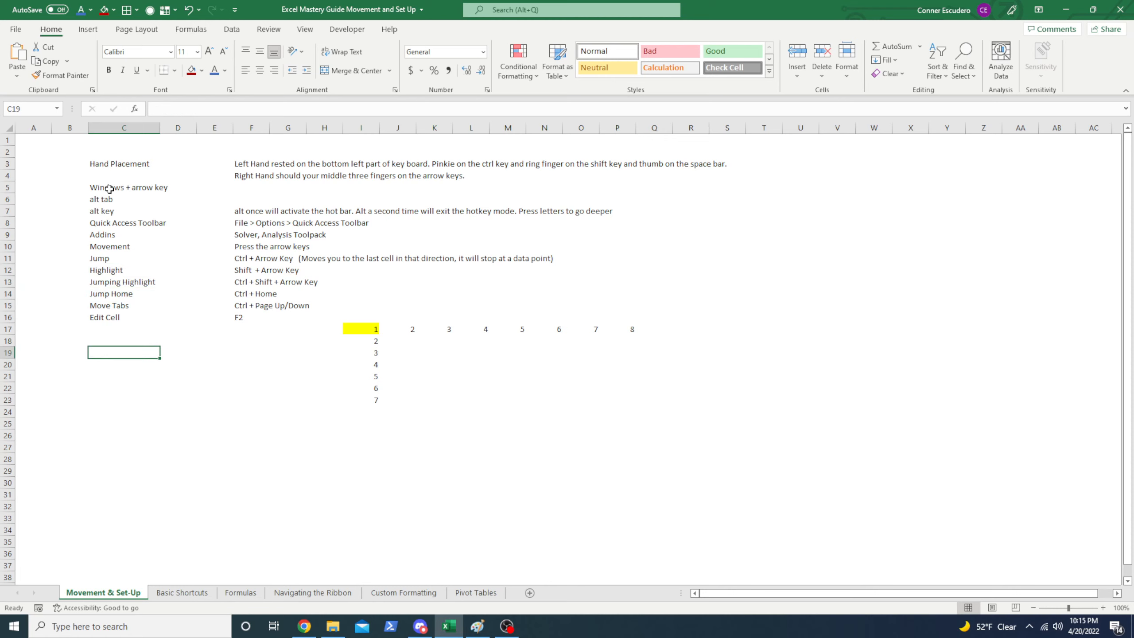
Switch to Google Slides to view the keyboard hand-placement picture, and return to cell C19 in the Excel workbook
key(alt+Tab)
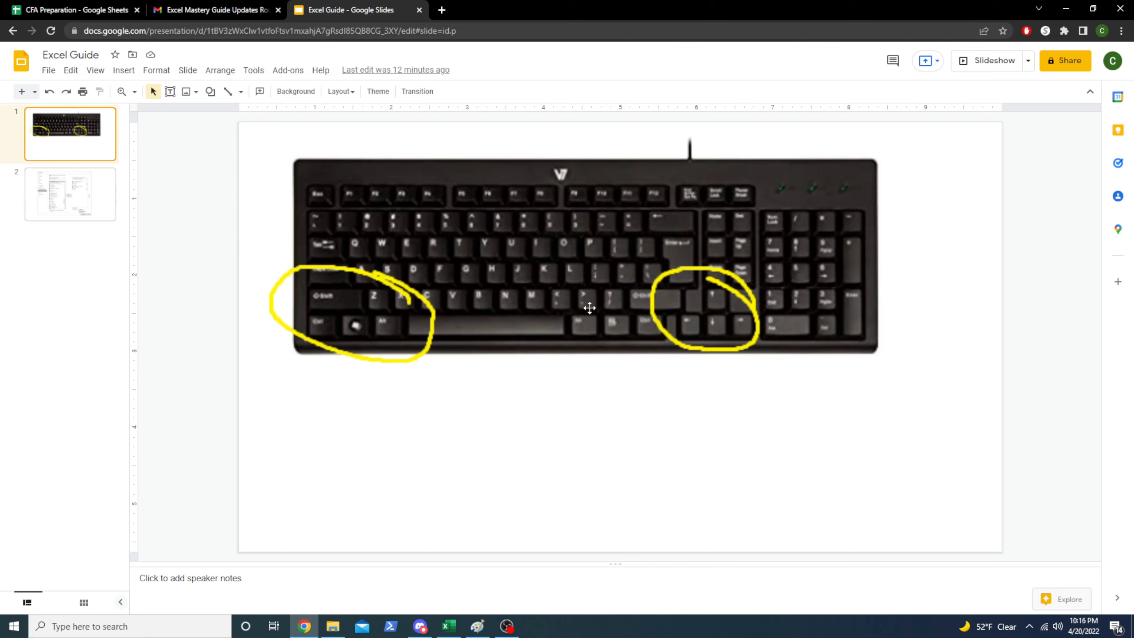
key(alt+Tab)
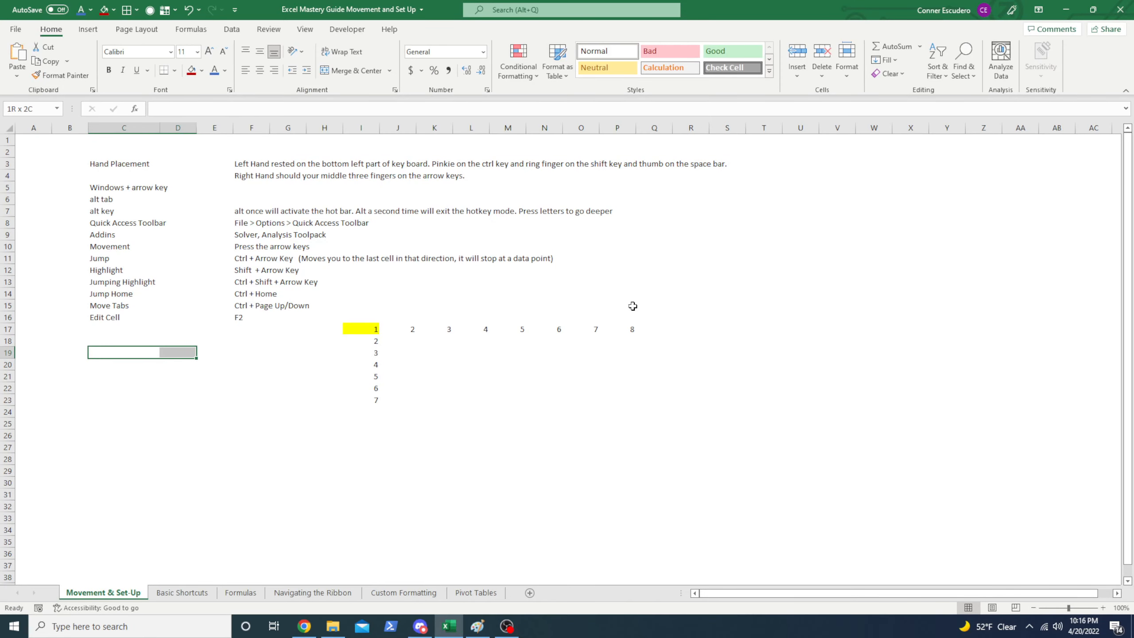
key(Right)
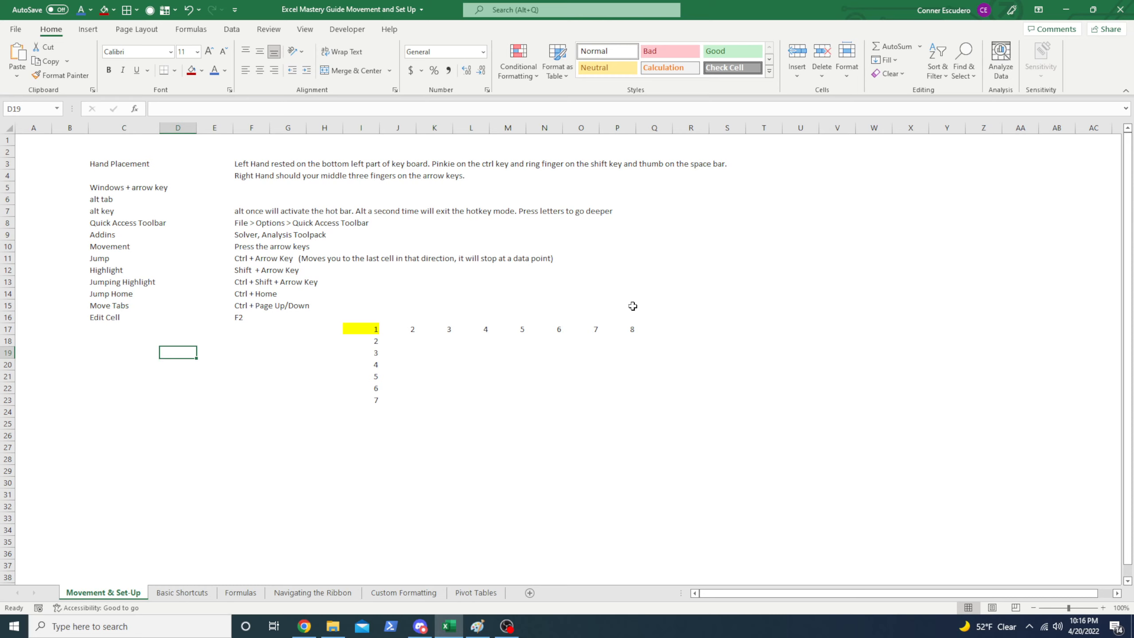
key(Left)
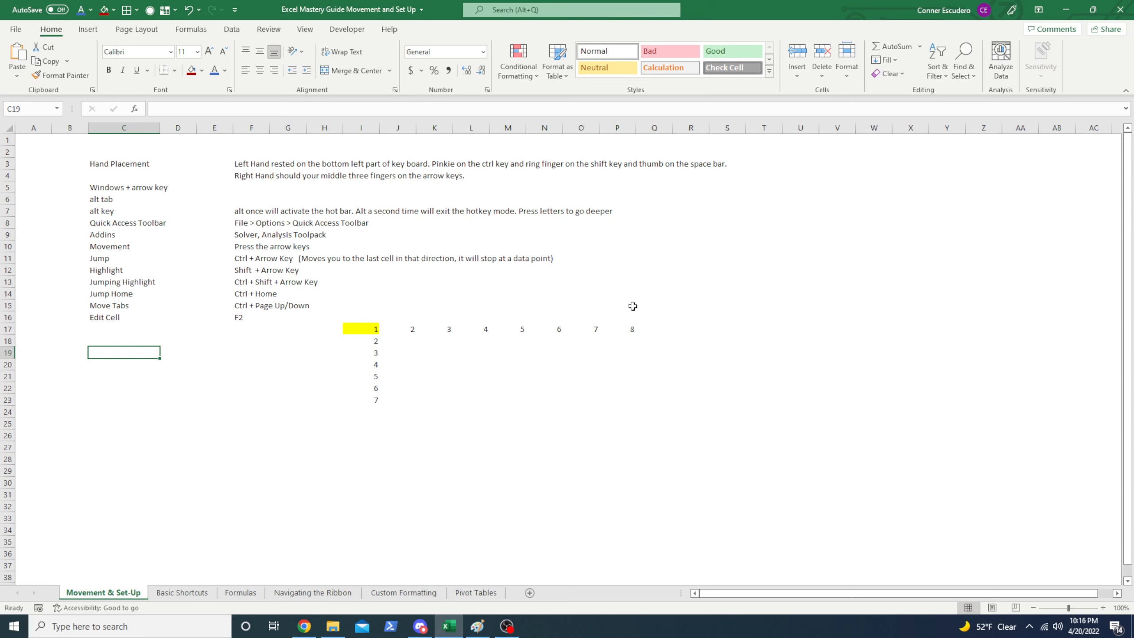
Extend the selection cell by cell from C19 up the column C list to C5
key(shift+Up)
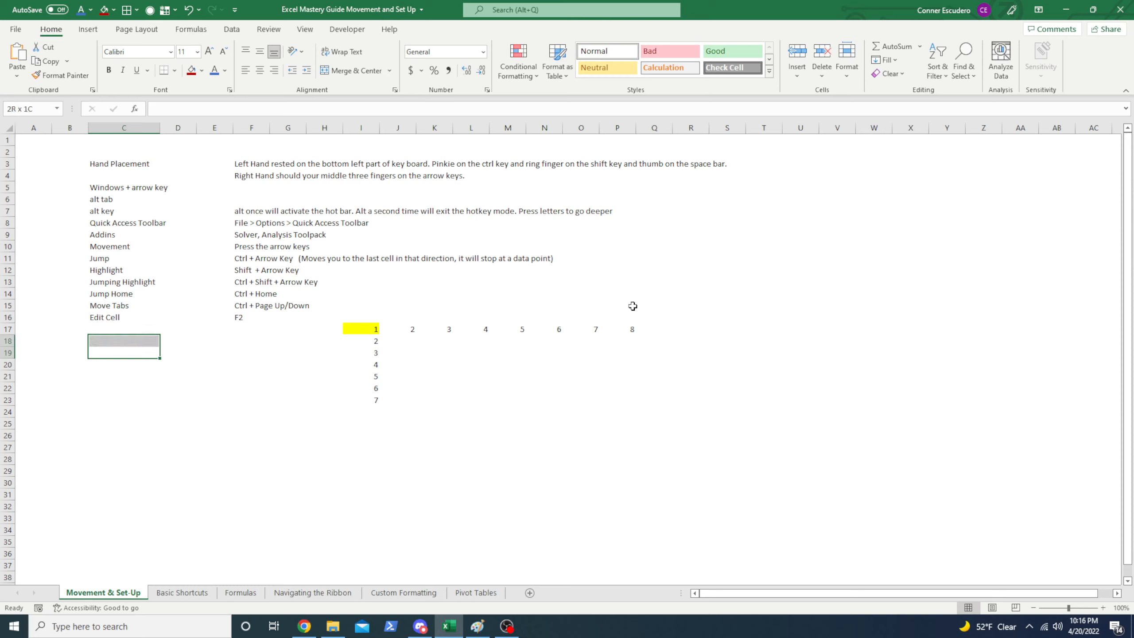
key(shift+Up)
key(shift+Up)
key(shift+Up)
key(shift+Up)
key(shift+Up)
key(shift+Up)
key(shift+Up)
key(shift+Up)
key(shift+Up)
key(shift+Up)
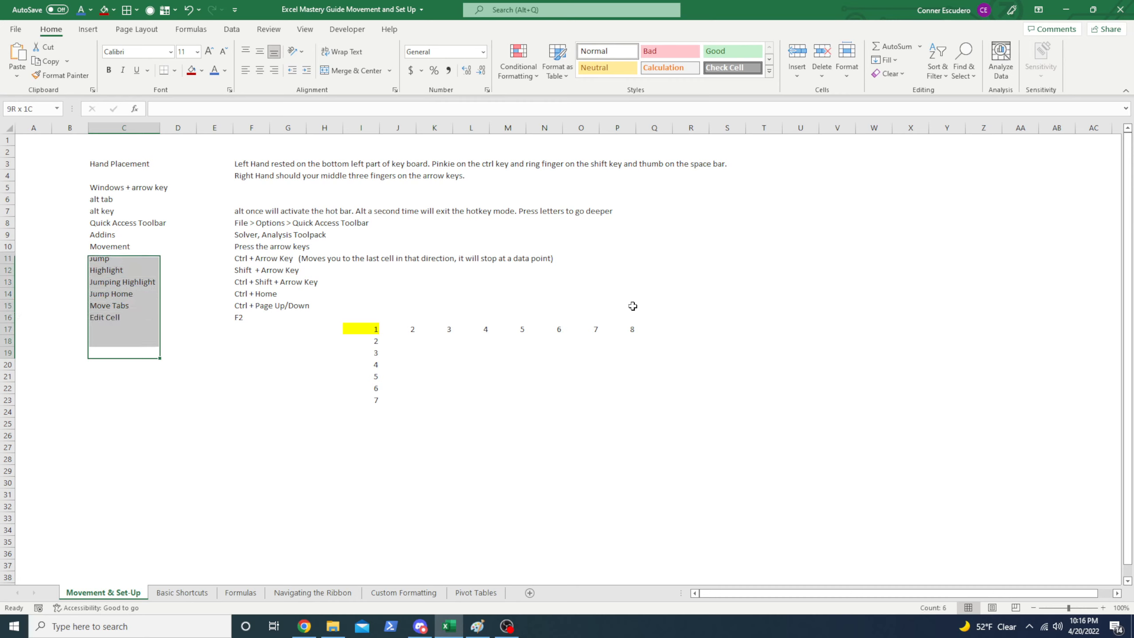
key(shift+Up)
key(shift+Up)
key(shift+Up)
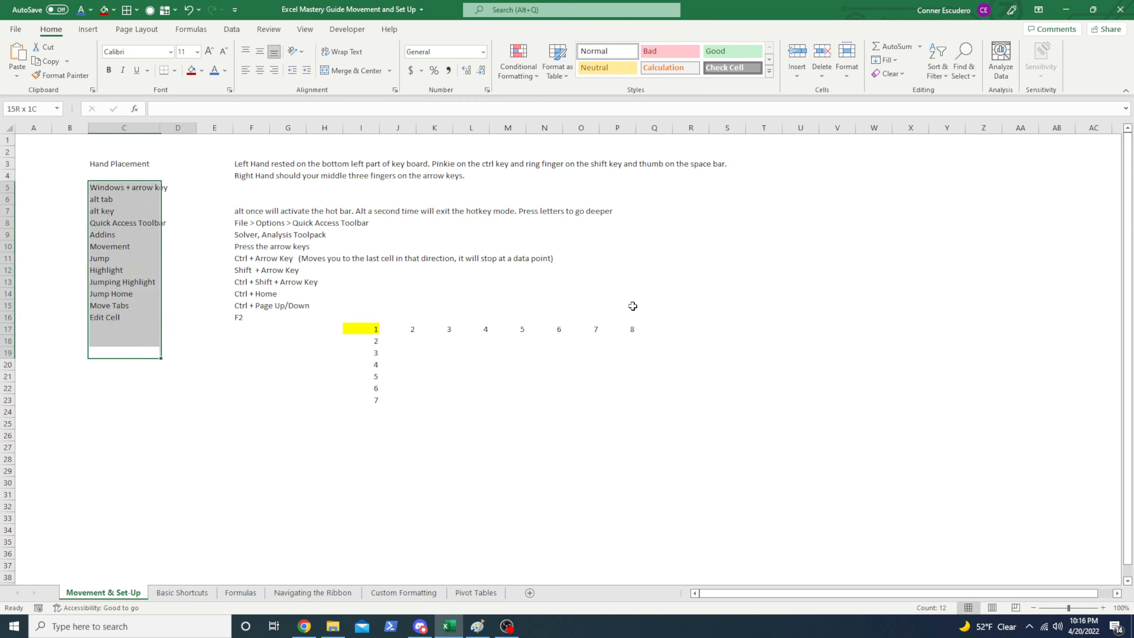
Extend the C5:C19 selection across the columns to its right, and back left to cover B5:C19
key(shift+Right)
key(shift+Right)
key(shift+Right)
key(shift+Right)
key(shift+Left)
key(shift+Left)
key(shift+Left)
key(shift+Left)
key(shift+Left)
key(shift+Left)
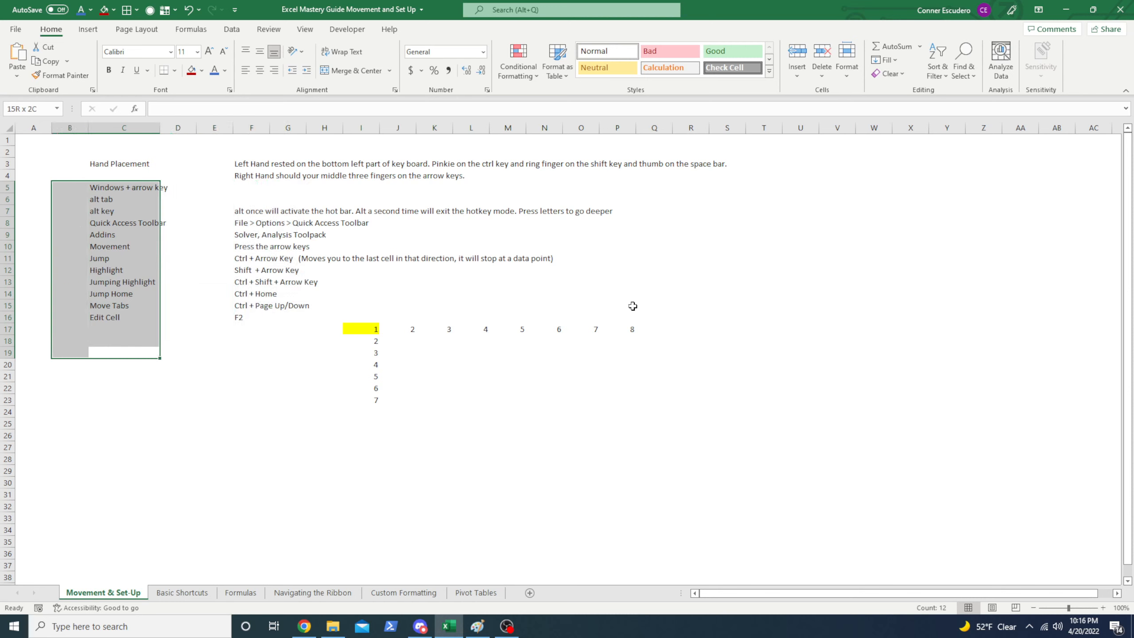
Reverse the selection downward from C19 so it covers B19:C26
key(shift+Down)
key(shift+Down)
key(shift+Down)
key(shift+Down)
key(shift+Down)
key(shift+Down)
key(shift+Down)
key(shift+Down)
key(shift+Down)
key(shift+Down)
key(shift+Down)
key(shift+Down)
key(shift+Down)
key(shift+Down)
key(shift+Down)
key(shift+Down)
key(shift+Down)
key(shift+Down)
key(shift+Down)
key(shift+Down)
key(shift+Right)
key(shift+Right)
key(shift+Right)
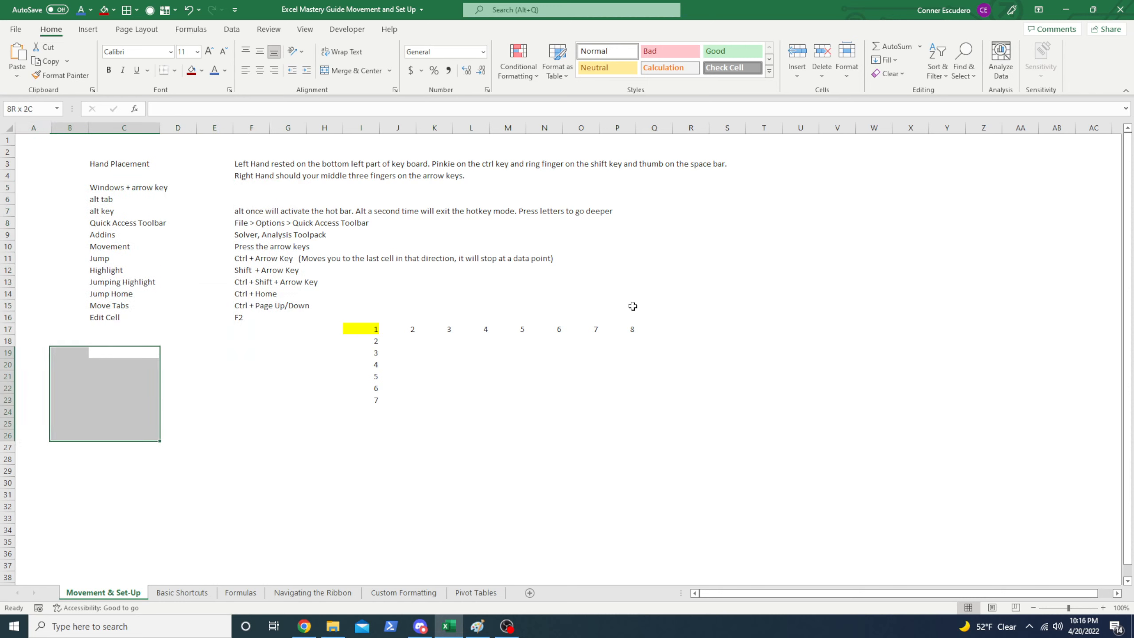
Reverse the selection upward and widen it to column A, covering A16:C19
key(shift+Up)
key(shift+Up)
key(shift+Up)
key(shift+Up)
key(shift+Up)
key(shift+Up)
key(shift+Up)
key(shift+Up)
key(shift+Up)
key(shift+Left)
key(shift+Left)
key(shift+Left)
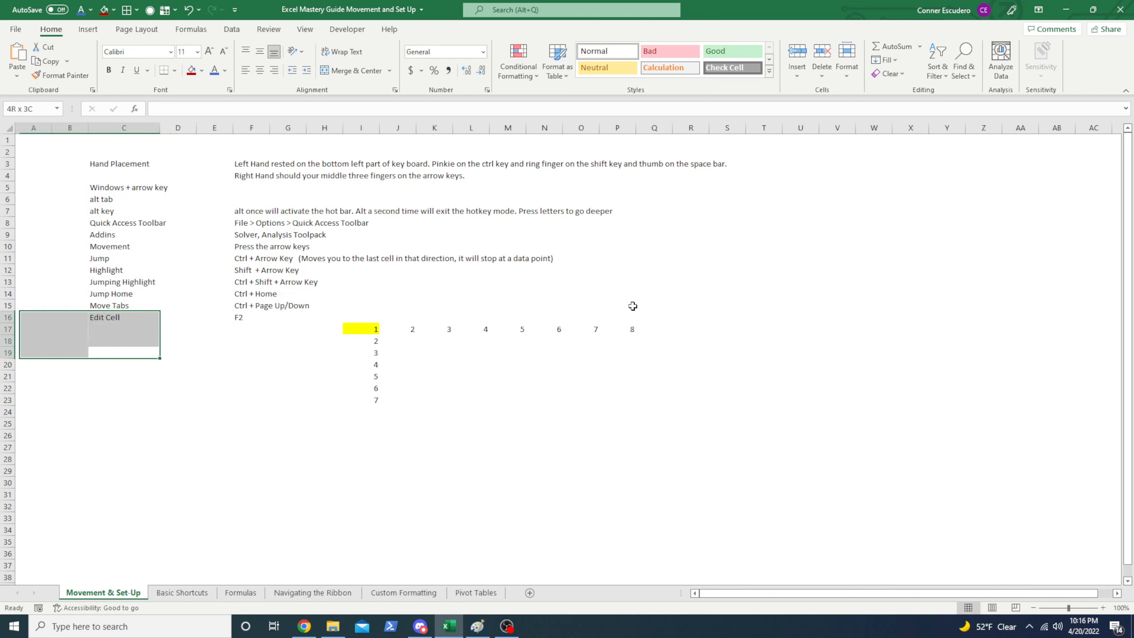
Extend the selection down and right from C19 to cover C19:J25
key(shift+Down)
key(shift+Down)
key(shift+Down)
key(shift+Down)
key(shift+Down)
key(shift+Down)
key(shift+Down)
key(shift+Down)
key(shift+Down)
key(shift+Right)
key(shift+Right)
key(shift+Right)
key(shift+Right)
key(shift+Right)
key(shift+Right)
key(shift+Right)
key(shift+Right)
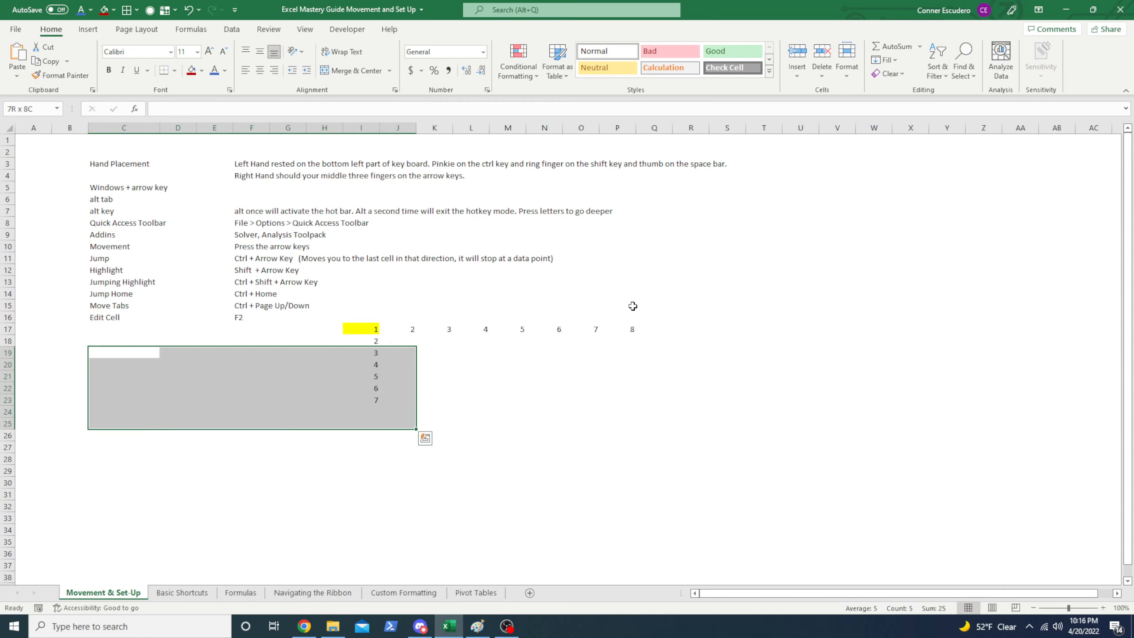
Pull the C19:J25 selection back upward past row 19 and inward toward column C
key(shift+Up)
key(shift+Up)
key(shift+Up)
key(shift+Up)
key(shift+Up)
key(shift+Up)
key(shift+Up)
key(shift+Up)
key(shift+Up)
key(shift+Up)
key(shift+Up)
key(shift+Left)
key(shift+Left)
key(shift+Left)
key(shift+Left)
key(shift+Left)
key(shift+Left)
key(shift+Left)
Jump along row 19 to the number table, move up to I17, and jump to the end of its row and back
key(ctrl+Right)
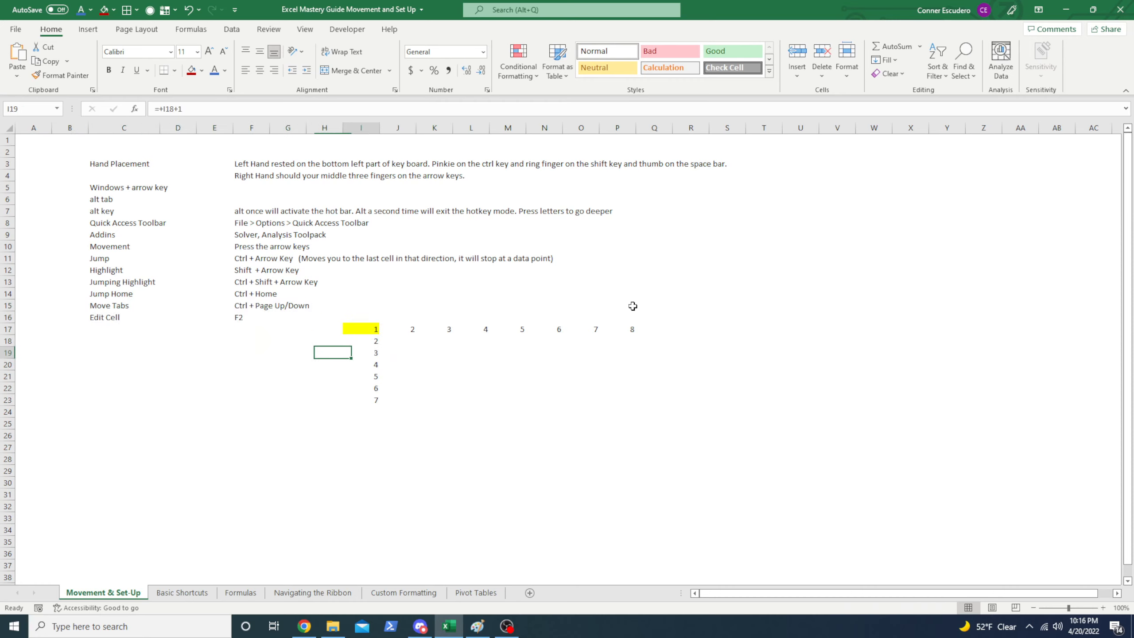
key(ctrl+Left)
key(ctrl+Right)
key(Up)
key(Up)
key(Right)
key(Left)
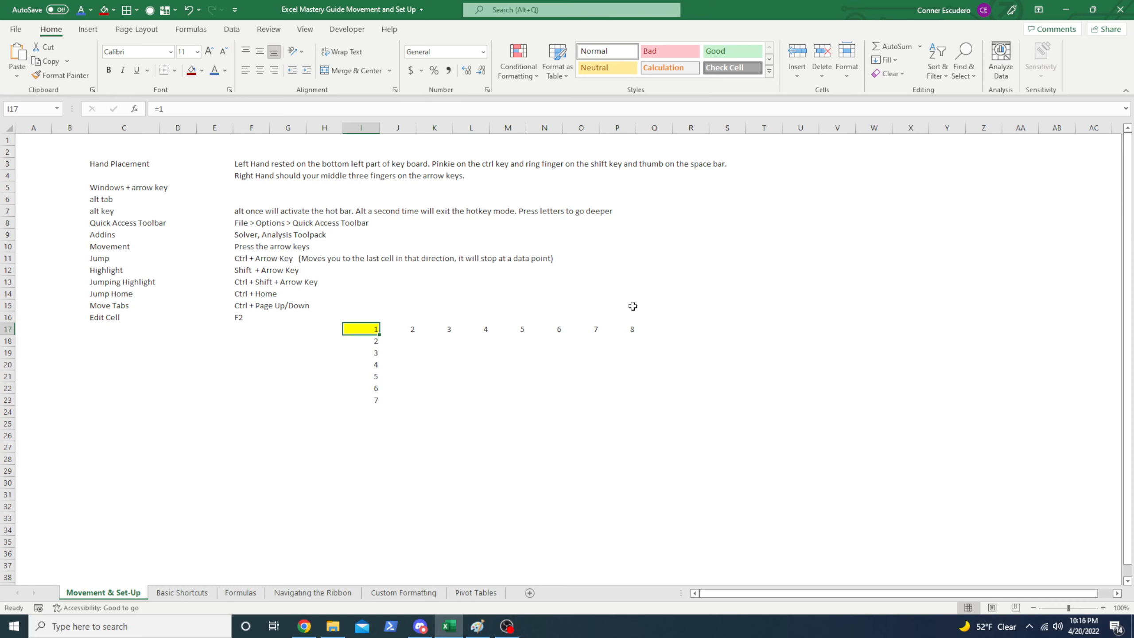
key(ctrl+Right)
key(ctrl+Left)
Extend the selection one cell to each side of I17, and jump-highlight the whole number row I17:P17
key(shift+Right)
key(shift+Left)
key(shift+Left)
key(shift+Right)
key(ctrl+shift+Right)
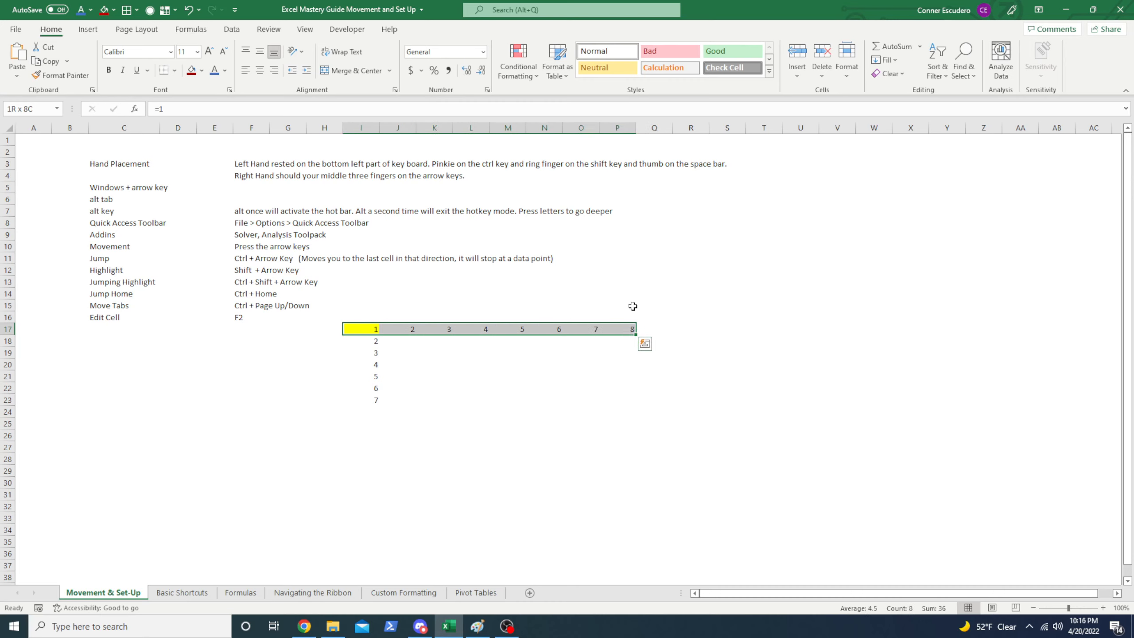
Show the Quick Analysis sparkline options for I17:P17, dismiss them, and return to I17 alone
key(ctrl+q)
key(Left)
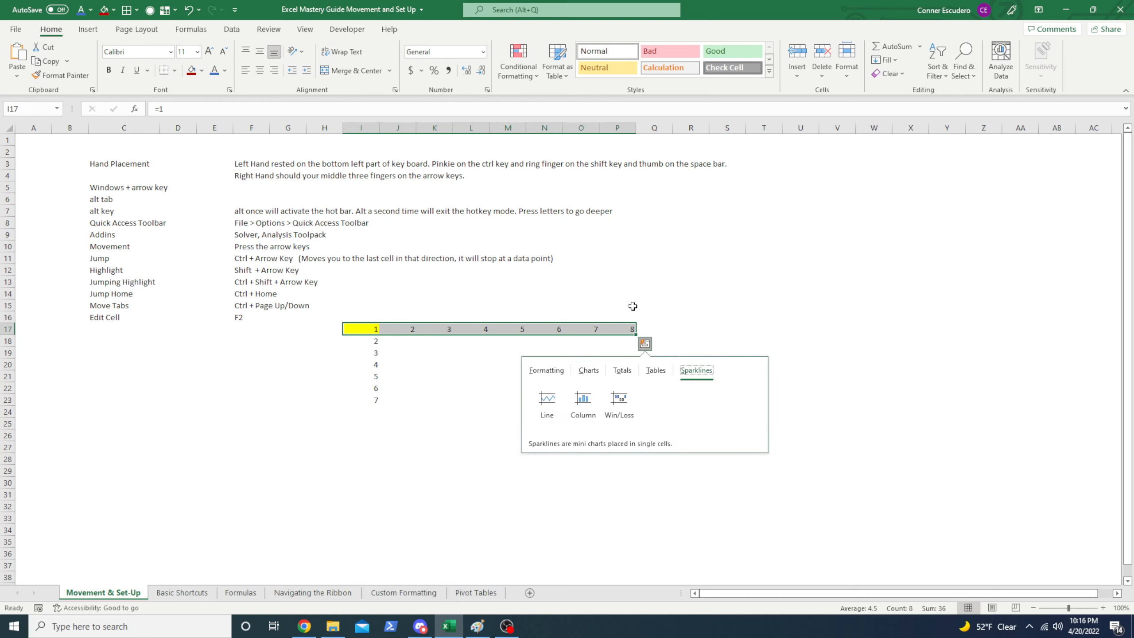
key(Escape)
key(Left)
key(Right)
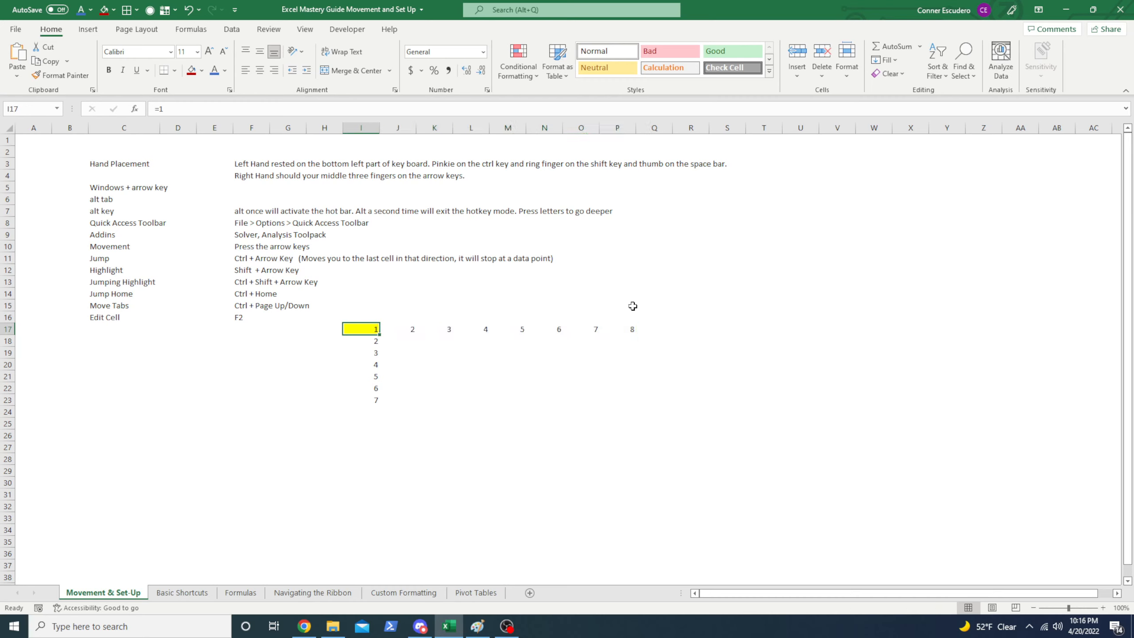
Jump-highlight from I17 down the number column and back, then across and down the number block, and return to I17
key(ctrl+shift+Down)
key(ctrl+shift+Up)
key(ctrl+shift+Right)
key(ctrl+shift+Down)
key(Left)
key(Right)
Jump-highlight the block I17:P23 in both orders, first down then across, and again across then down
key(ctrl+shift+Down)
key(ctrl+shift+Right)
key(Left)
key(Right)
key(ctrl+shift+Right)
key(ctrl+shift+Down)
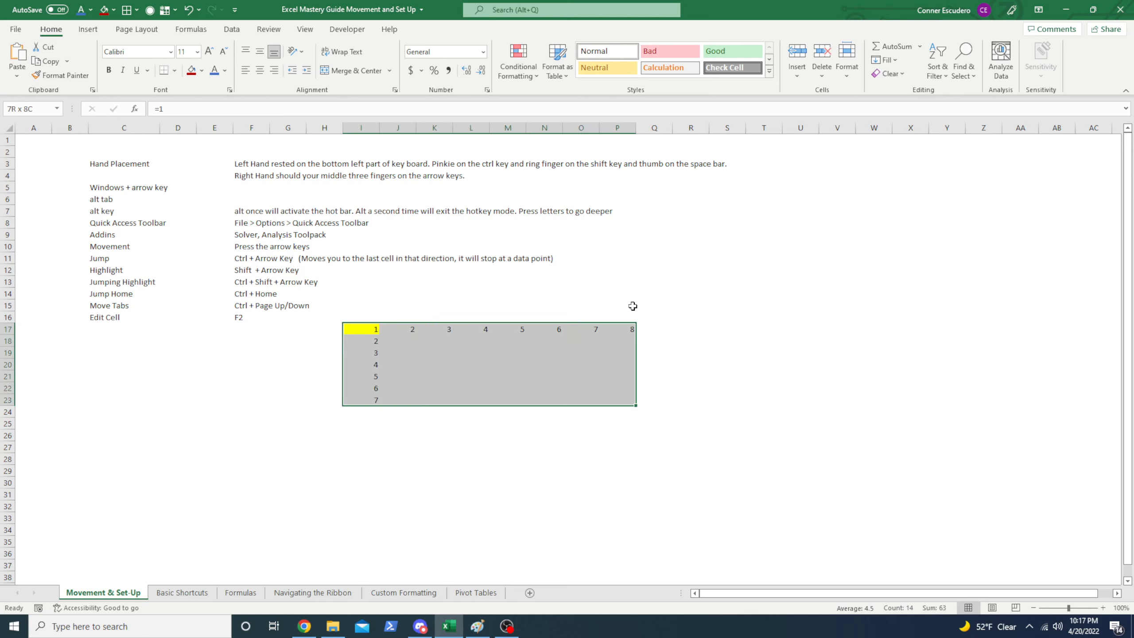
Move back to column A, jump up to row 1, and jump down column C to the Edit Cell entry in C16
key(Left)
key(Left)
key(Left)
key(ctrl+Left)
key(ctrl+Up)
key(Right)
key(Right)
key(ctrl+Down)
key(ctrl+Down)
key(ctrl+Down)
Select the number block I17:P23 and apply the Comma number style to it
key(Right)
key(Right)
key(Right)
key(Right)
key(Right)
key(Right)
key(Down)
key(ctrl+shift+Right)
key(ctrl+shift+Down)
key(alt)
key(h)
key(k)
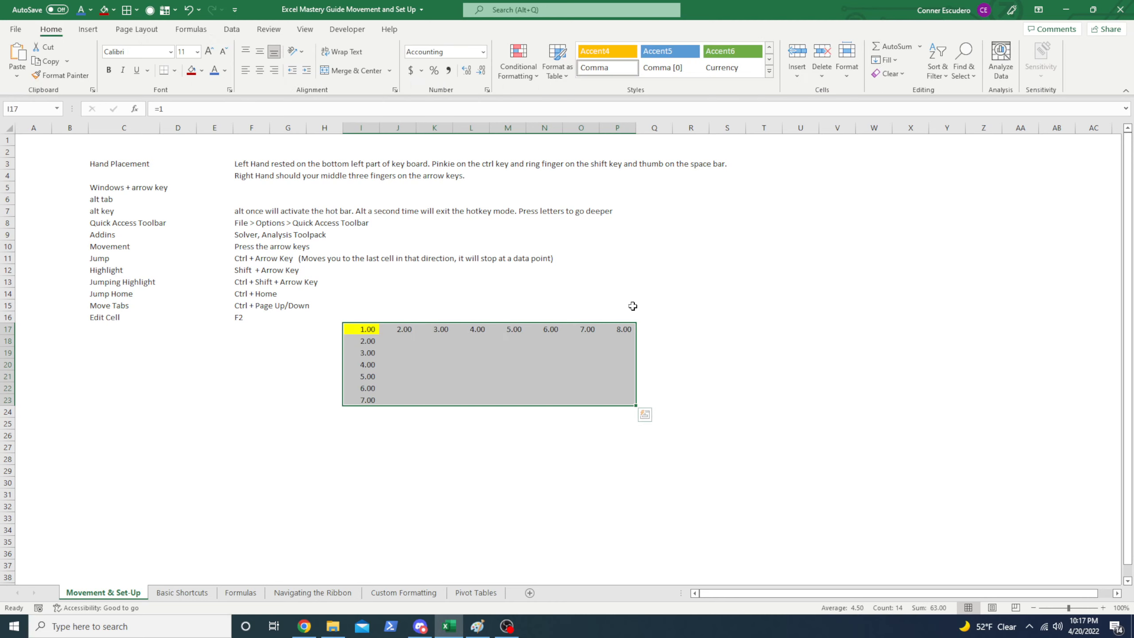
Decrease the decimals of I17:P23 to show whole numbers, and return to I17 alone
key(alt)
key(h)
key(Escape)
key(Escape)
key(ctrl+z)
key(Left)
key(Right)
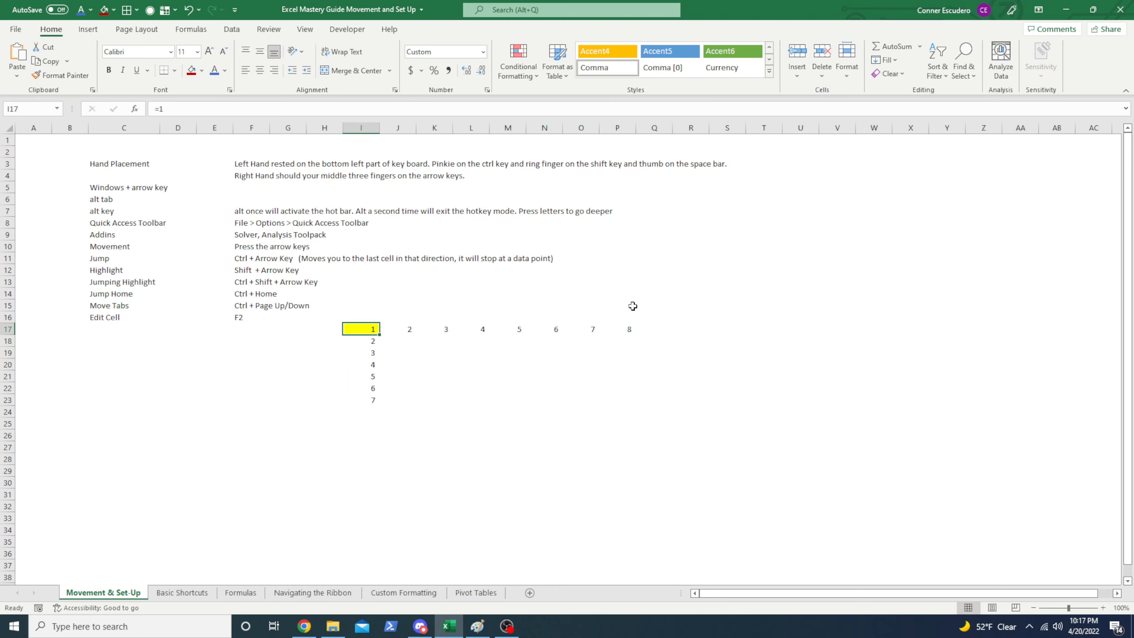
Remove the yellow fill from I17 and undo that change
key(alt+3)
key(n)
key(ctrl+z)
Jump to A17 and move cell by cell to the Jump entry in C11
key(ctrl+Left)
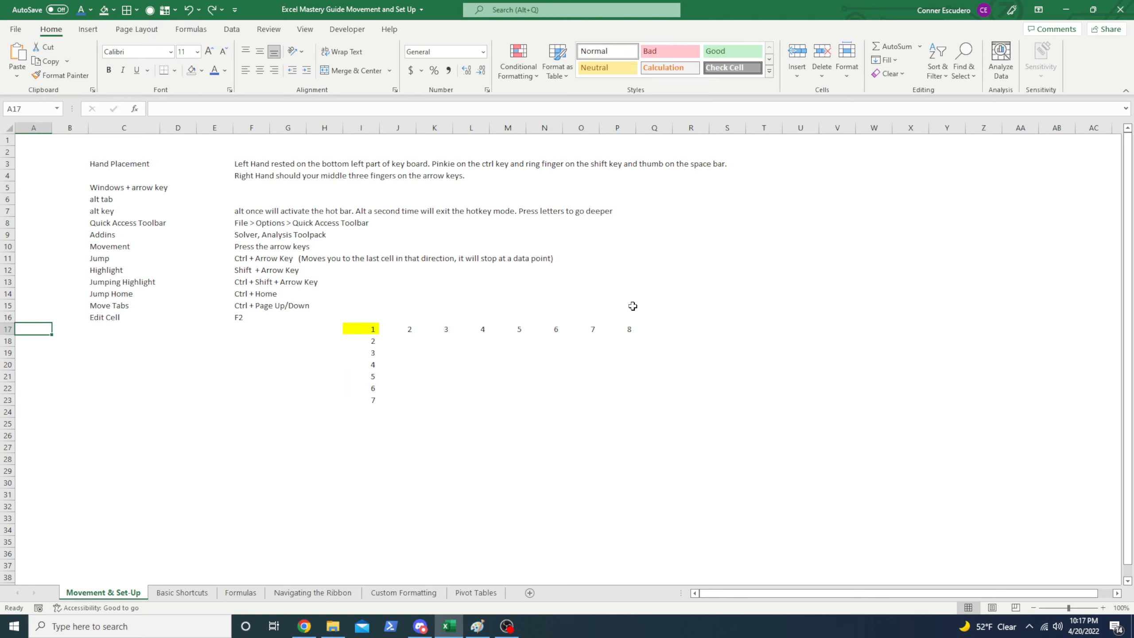
key(Right)
key(Up)
key(Right)
key(Up)
key(Up)
key(Up)
key(Up)
key(Up)
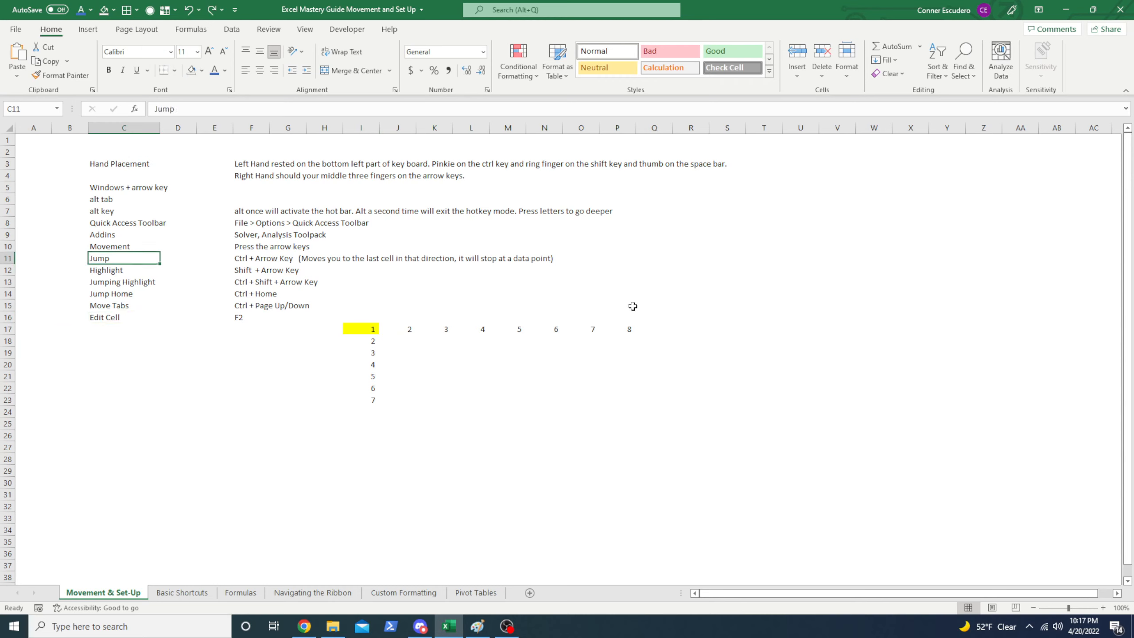
Move down to the Edit Cell entry in C16 and jump along row 16 to the last column of the sheet
key(Down)
key(Down)
key(Down)
key(Down)
key(Down)
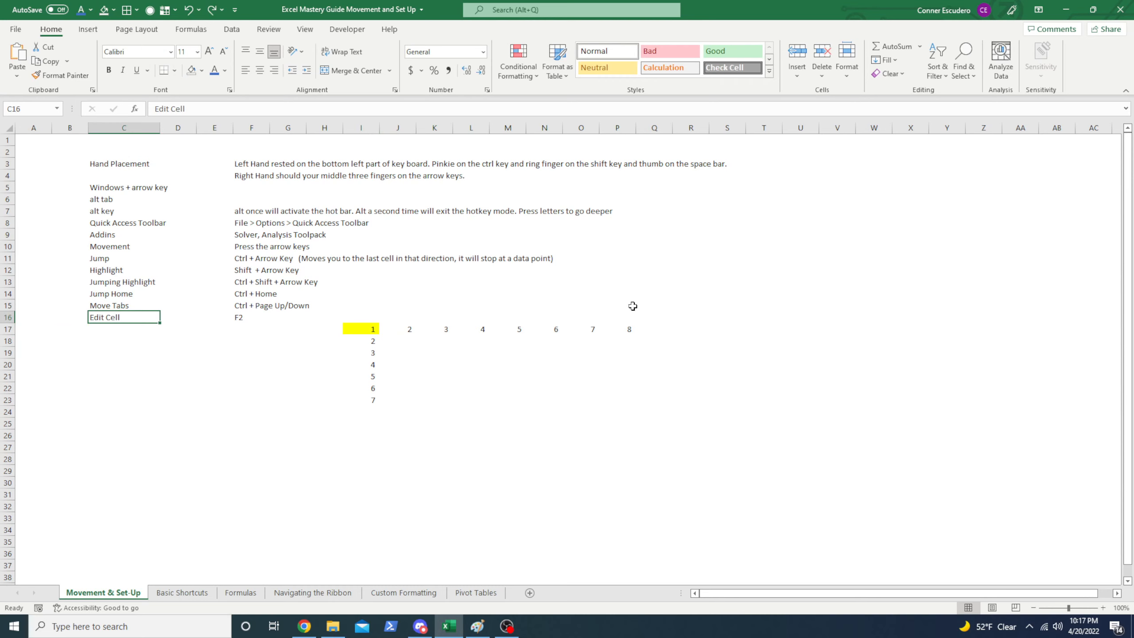
key(ctrl+Right)
key(ctrl+Right)
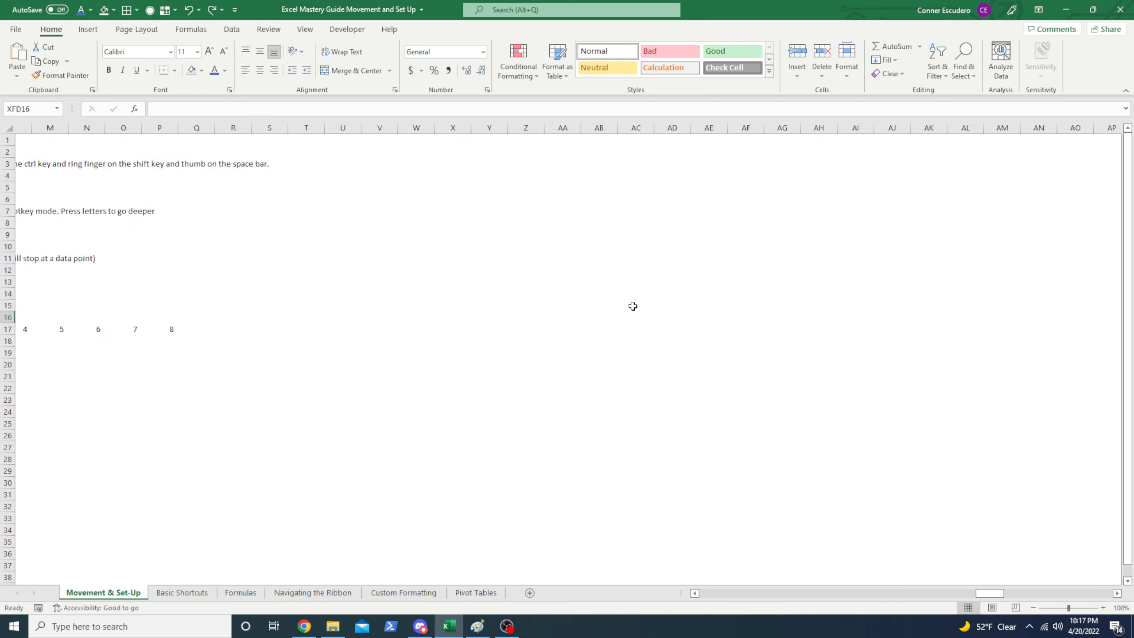
Jump to the sheet's last row, move on to XFB1048567, and return home to A1
key(ctrl+Down)
key(Left)
key(Left)
key(Up)
key(Up)
key(Up)
key(Up)
key(Up)
key(Up)
key(Up)
key(Up)
key(Up)
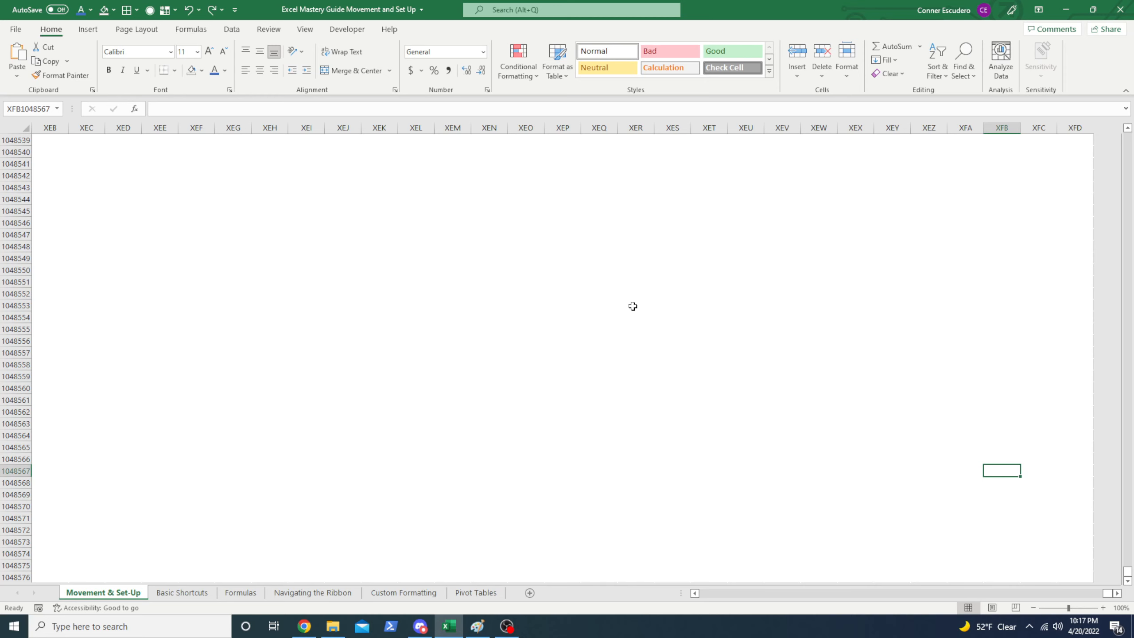
key(ctrl+Home)
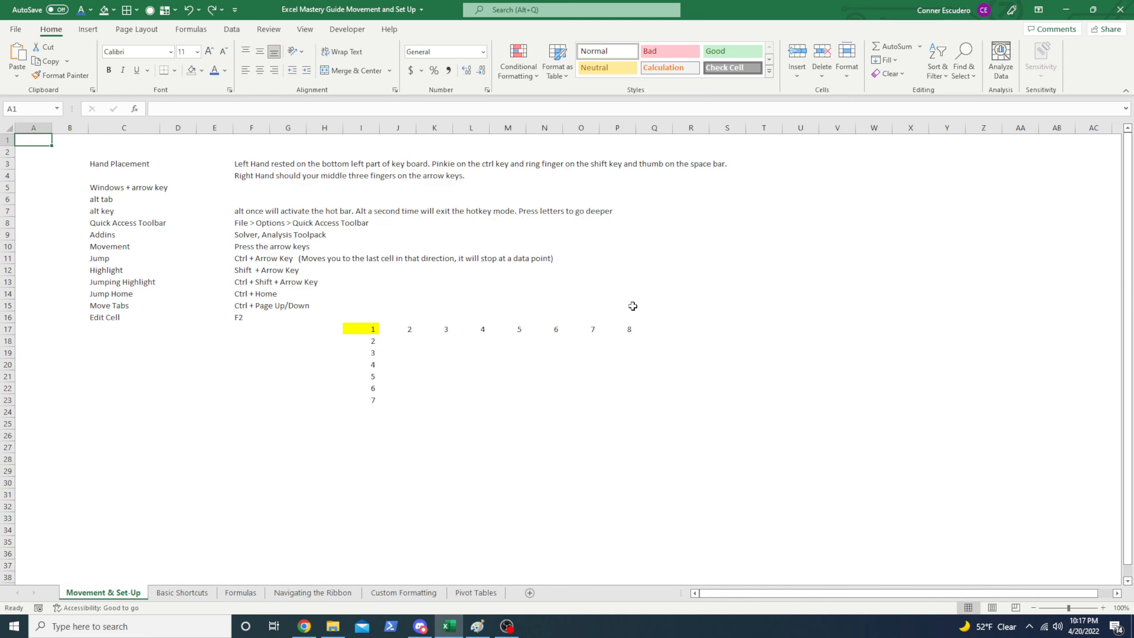
Jump from A1 to the far corner of the sheet and return home to A1
key(ctrl+Down)
key(ctrl+Right)
key(ctrl+Home)
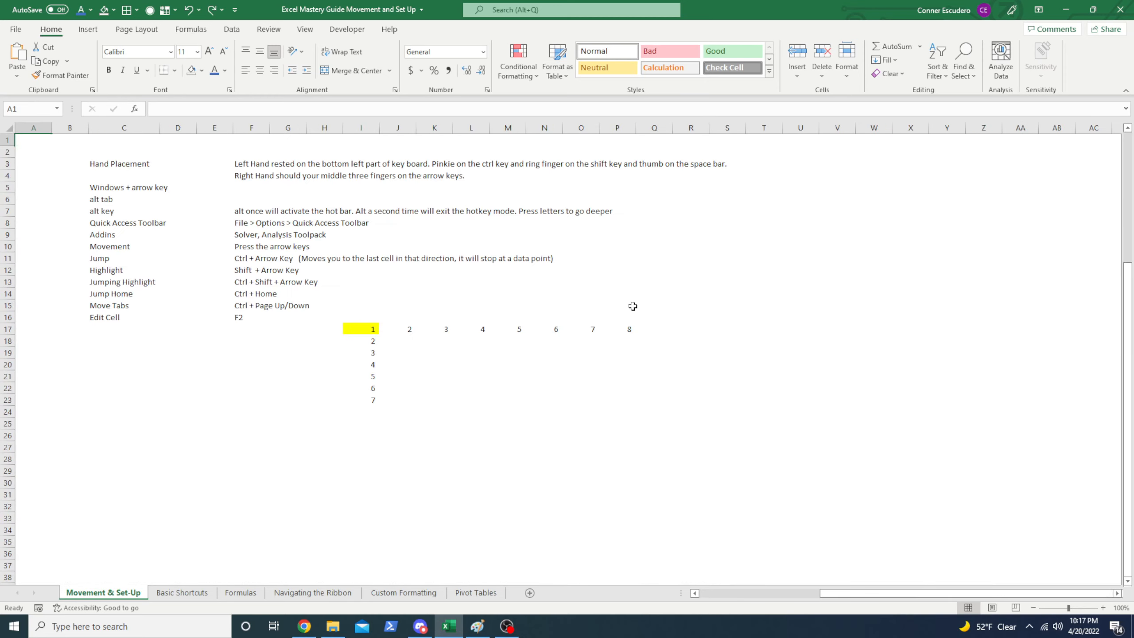
Switch to the keyboard diagram in the Excel Guide Google Slides presentation and back to the Excel workbook
key(alt+Tab)
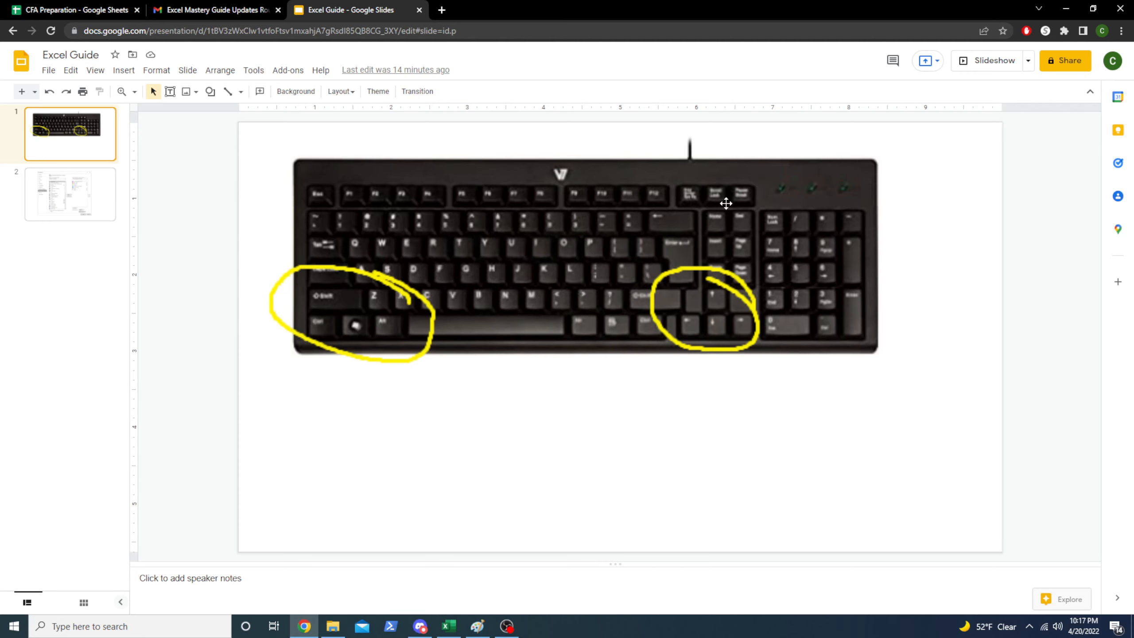
key(alt+Tab)
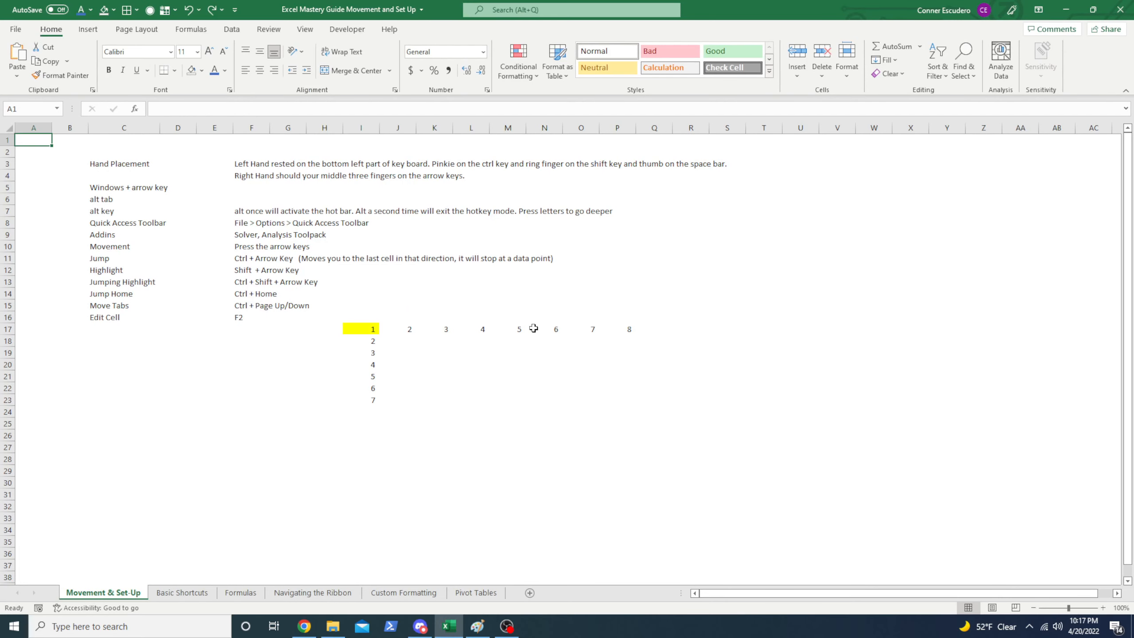
Move to column C, jump down its entries, and stop on Move Tabs in C15
key(Right)
key(Right)
key(ctrl+Down)
key(ctrl+Down)
key(ctrl+Down)
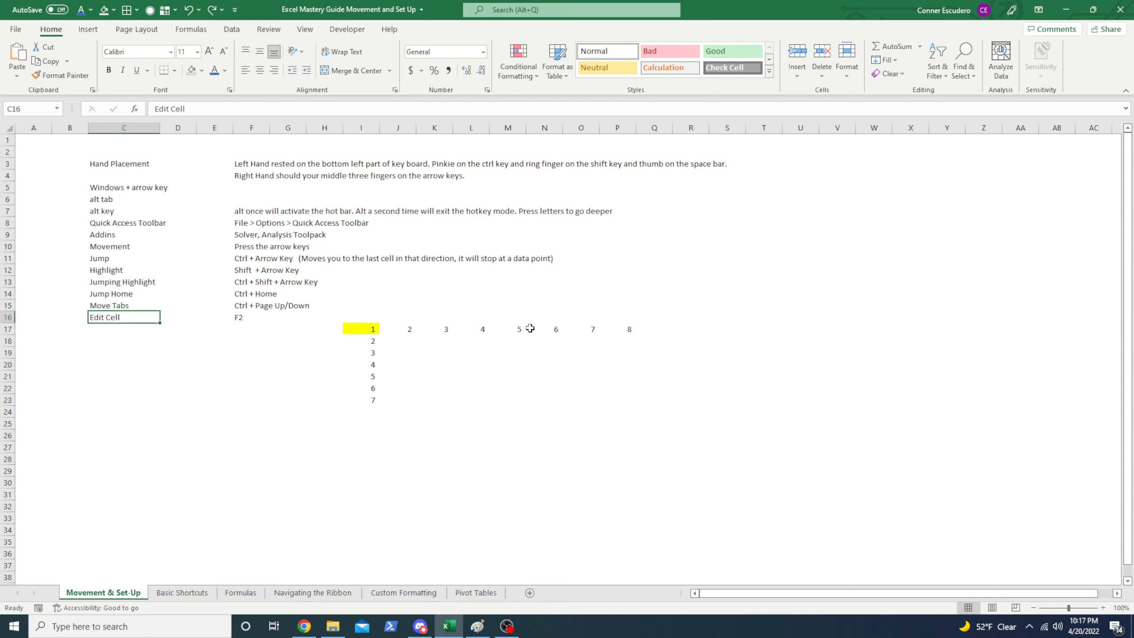
key(Up)
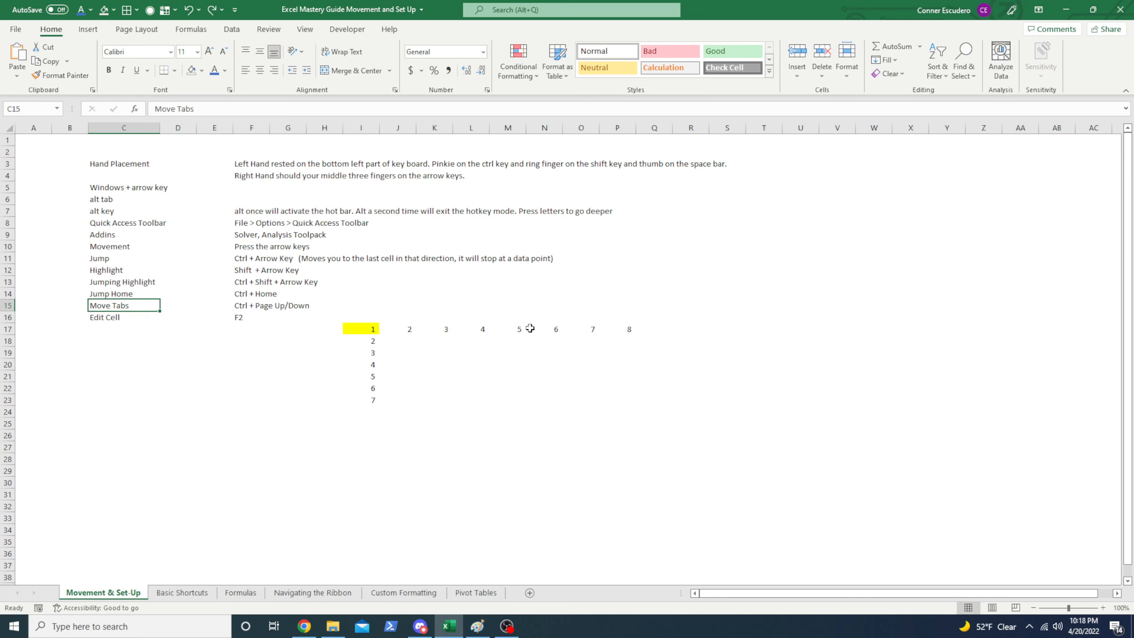
Switch to the Basic Shortcuts sheet and back, then step through all sheets to Pivot Tables and return to Movement & Set-Up
key(ctrl+Page_Down)
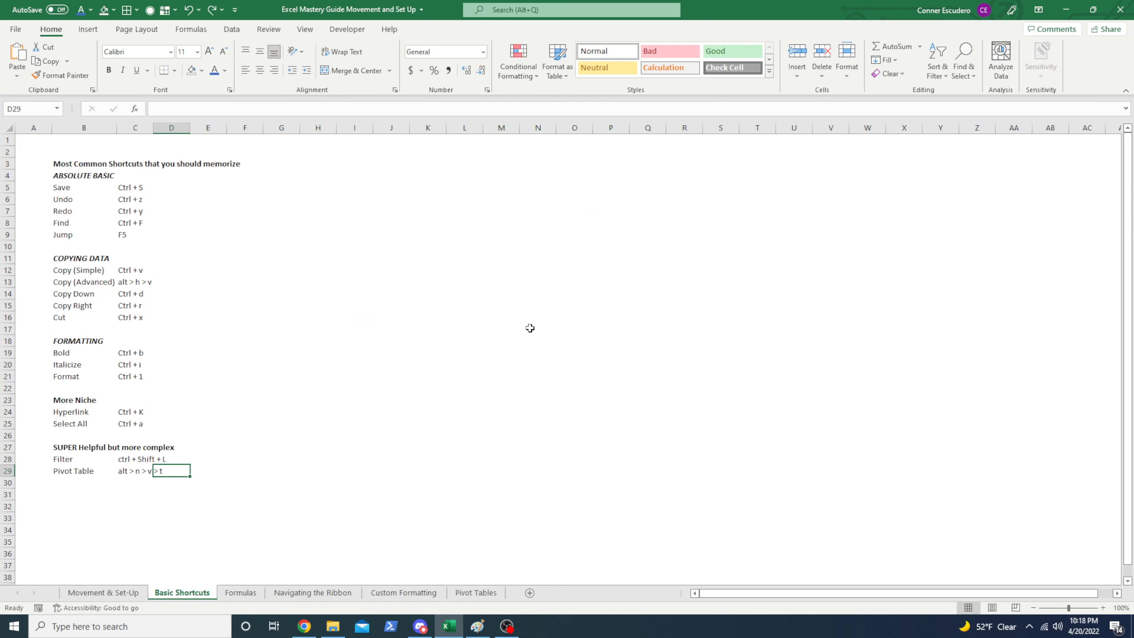
key(ctrl+Page_Up)
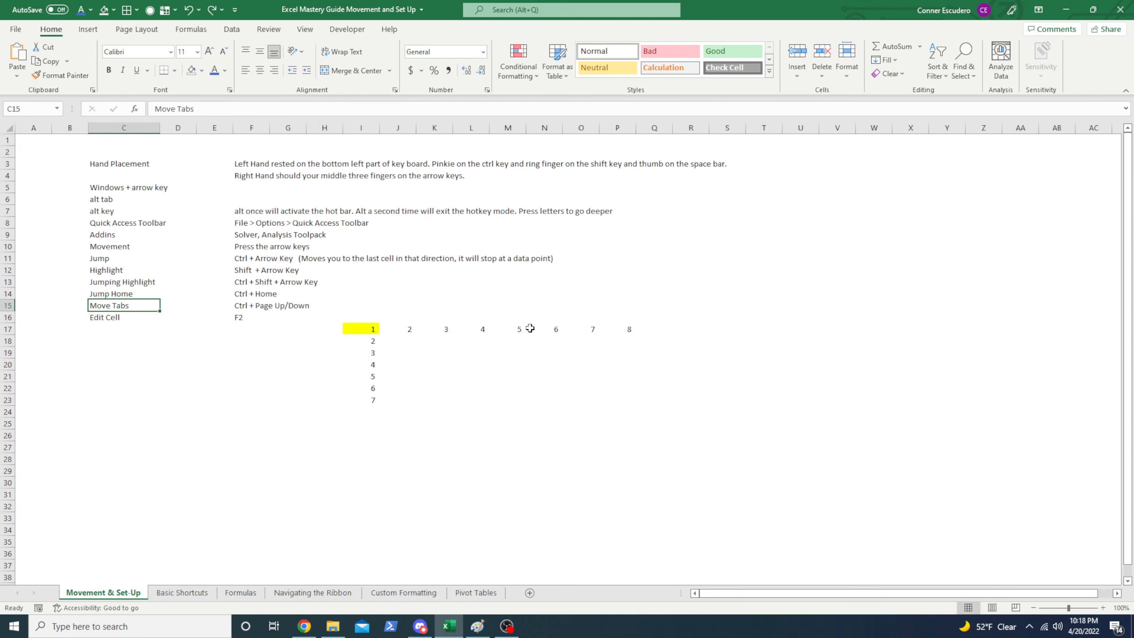
key(ctrl+Page_Down)
key(ctrl+Page_Down)
key(ctrl+Page_Down)
key(ctrl+Page_Down)
key(ctrl+Page_Down)
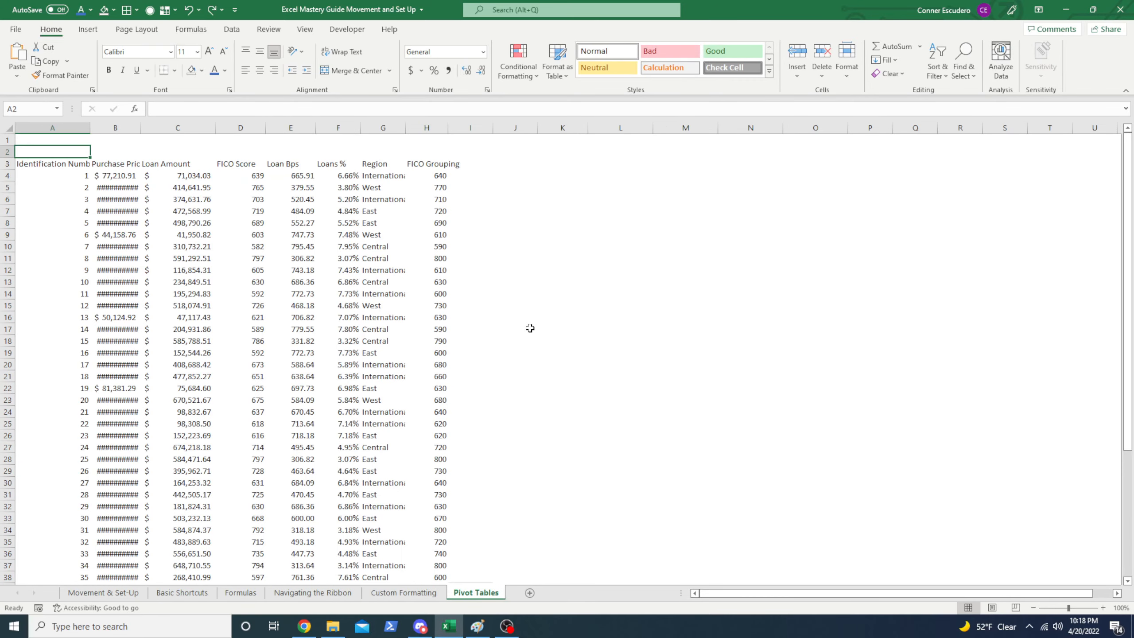
key(ctrl+Page_Up)
key(ctrl+Page_Up)
key(ctrl+Page_Up)
key(ctrl+Page_Up)
key(ctrl+Page_Up)
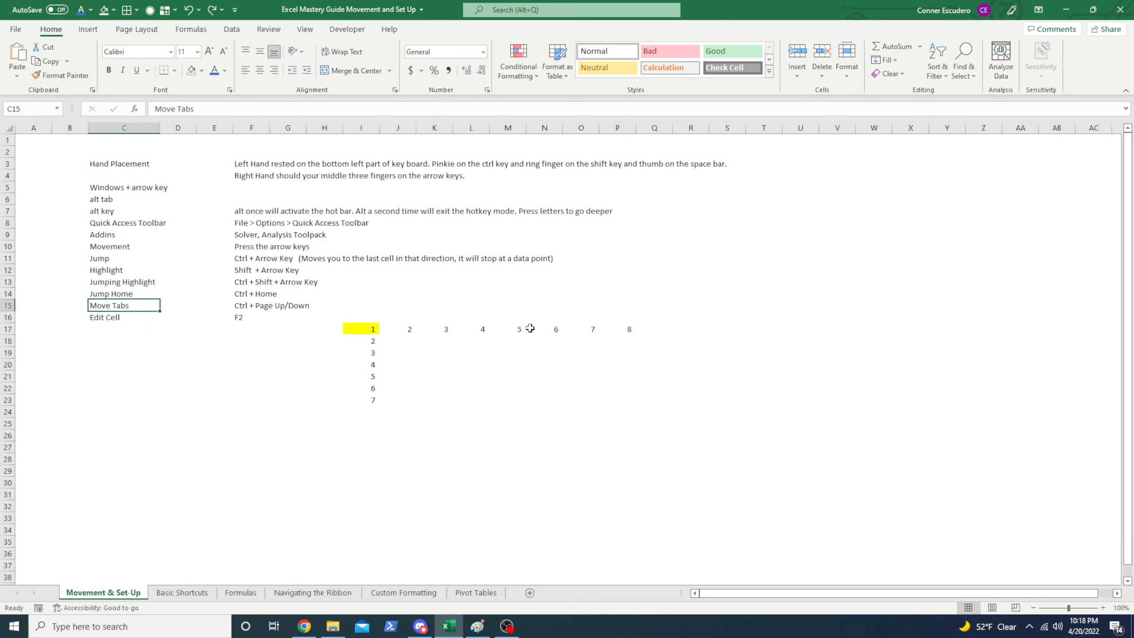
Run quickly forward through the sheet tabs to Pivot Tables and back, then repeat a shorter pass ending on Movement & Set-Up
key(ctrl+Page_Down)
key(ctrl+Page_Down)
key(ctrl+Page_Down)
key(ctrl+Page_Down)
key(ctrl+Page_Down)
key(ctrl+Page_Up)
key(ctrl+Page_Up)
key(ctrl+Page_Up)
key(ctrl+Page_Up)
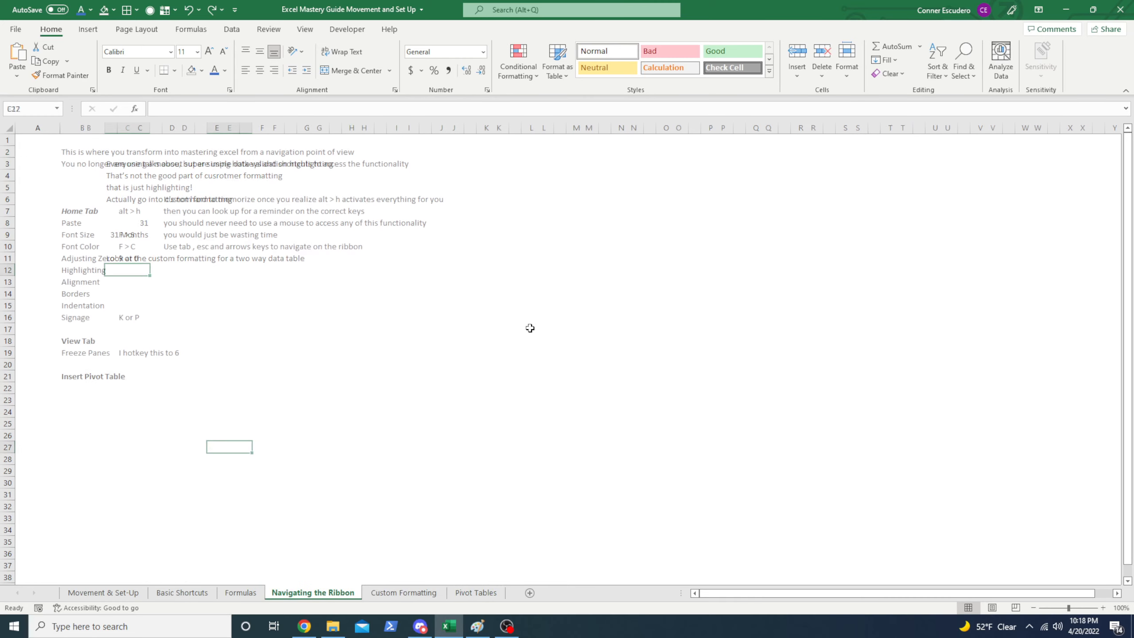
key(ctrl+Page_Up)
key(ctrl+Page_Down)
key(ctrl+Page_Down)
key(ctrl+Page_Down)
key(ctrl+Page_Up)
key(ctrl+Page_Up)
key(ctrl+Page_Up)
Move down column C from the Move Tabs entry to the empty cell C19
key(Down)
key(Up)
key(Down)
key(Down)
key(Down)
key(Down)
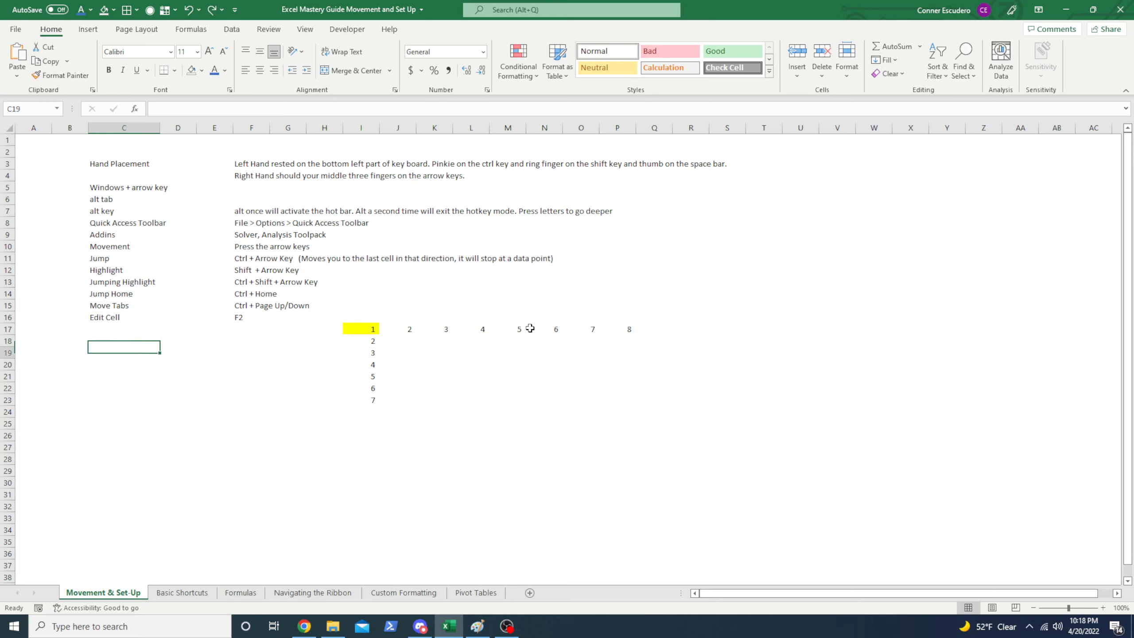
Enter a formula in C19 that references cell H9 on the Basic Shortcuts sheet, and reselect C19
text(=)
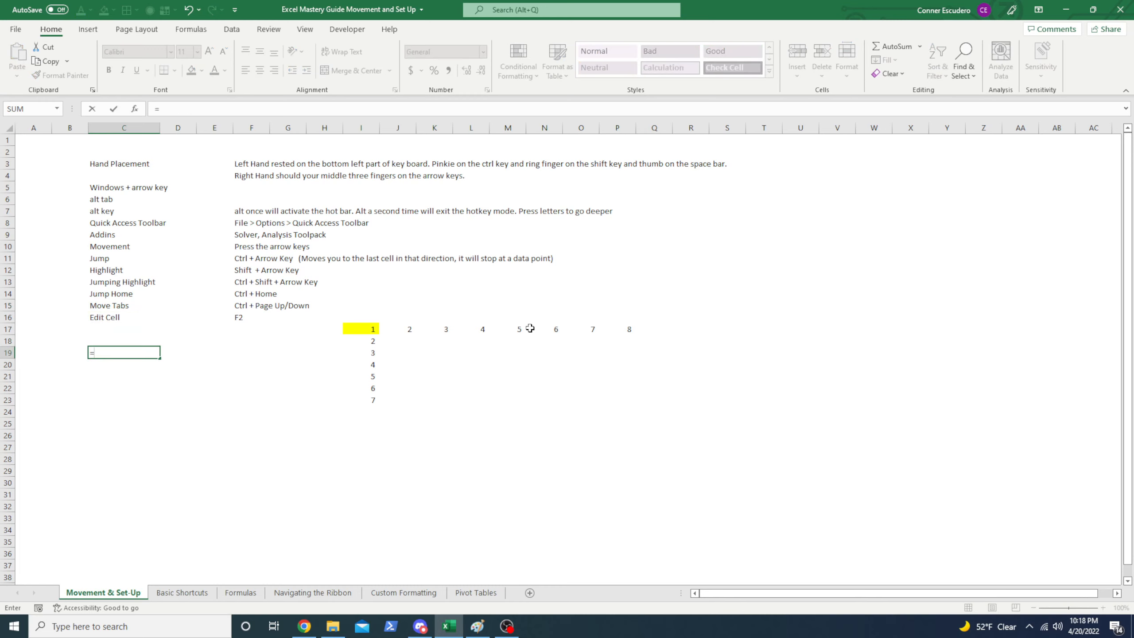
key(ctrl+Page_Down)
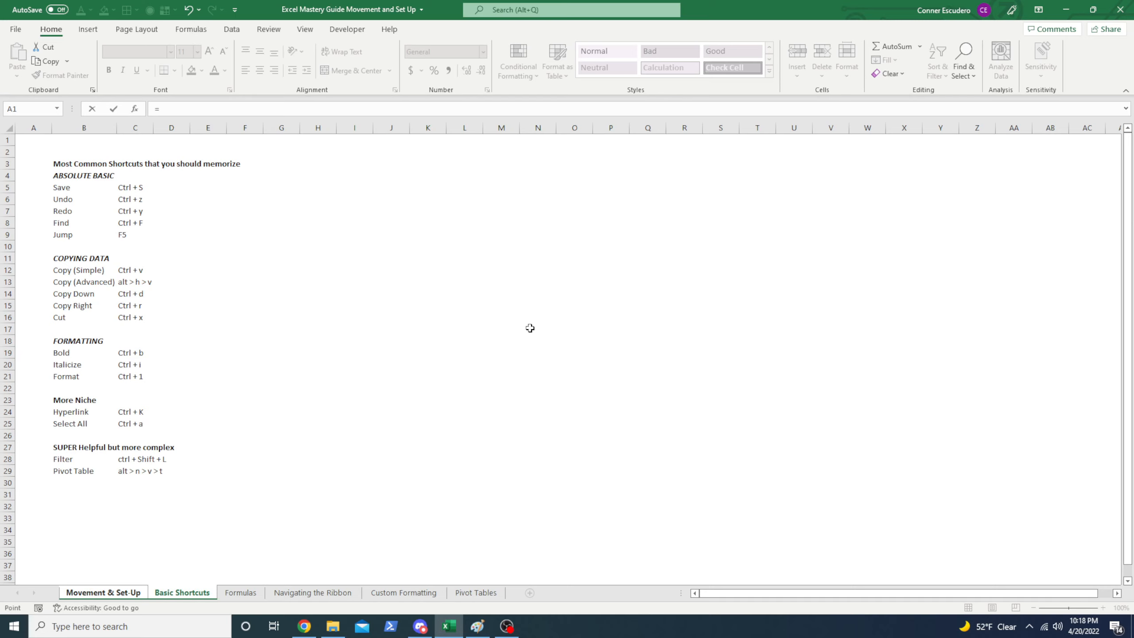
key(Down)
key(Down)
key(Down)
key(Down)
key(Right)
key(Right)
key(Right)
key(Left)
key(Down)
key(Down)
key(Down)
key(Down)
key(Right)
key(Right)
key(Right)
key(Right)
key(Right)
key(Return)
key(Up)
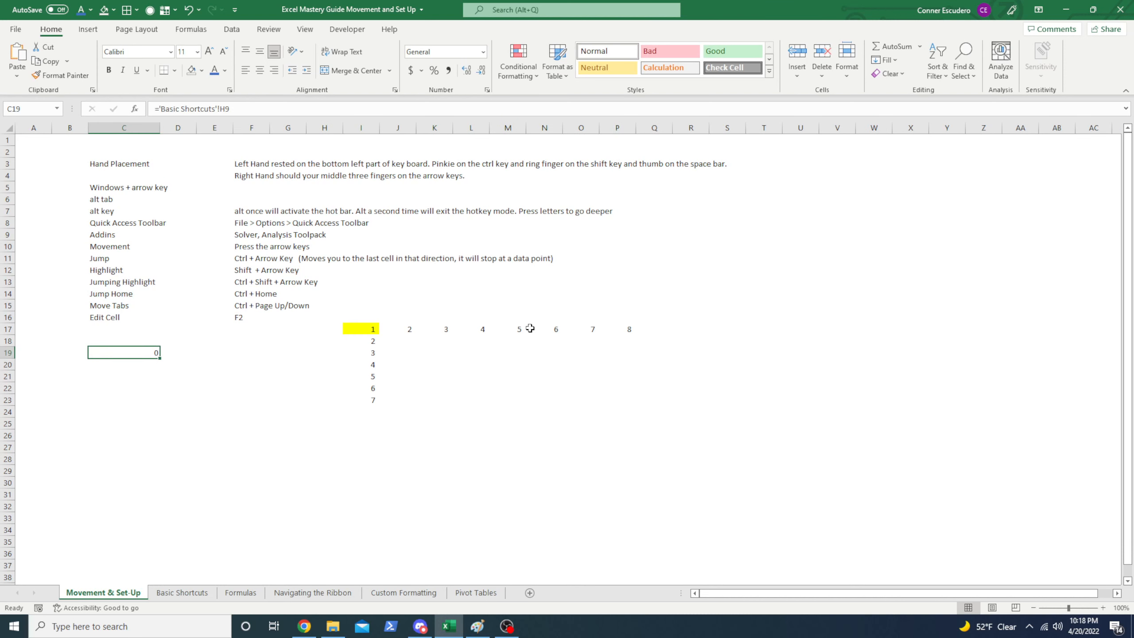
Open the C19 formula for editing, leave edit mode, and clear the cell
key(F2)
key(Escape)
Switch to the Basic Shortcuts sheet and move right from D29, up to the first row, and down to H7
key(ctrl+Page_Down)
key(Right)
key(Right)
key(Right)
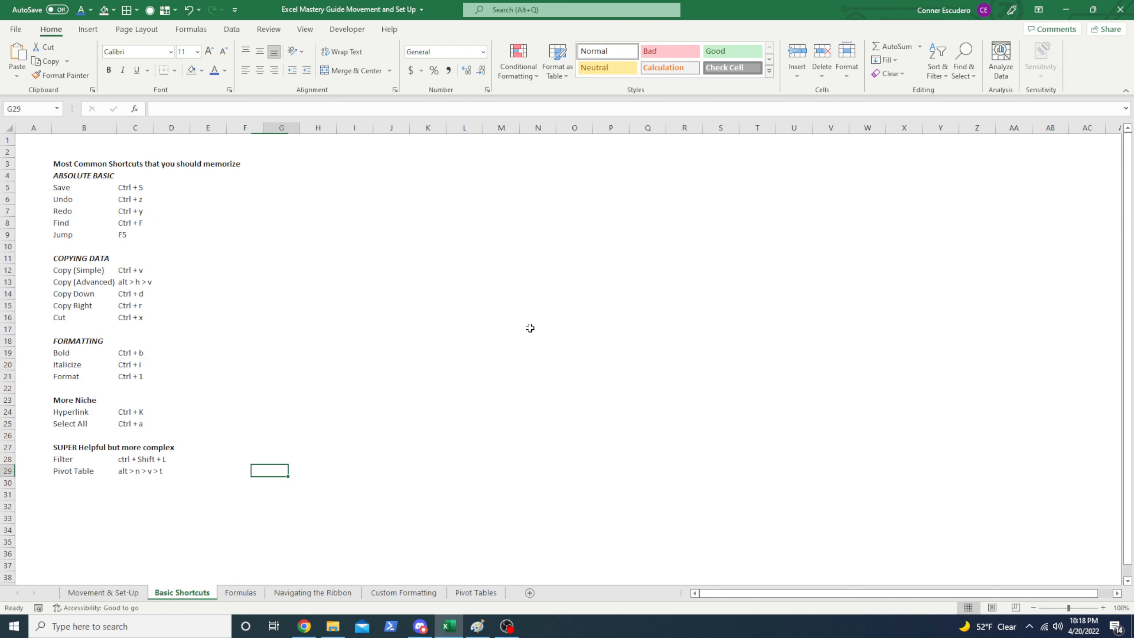
key(ctrl+Up)
key(Down)
key(Down)
key(Down)
key(Down)
key(Down)
key(Down)
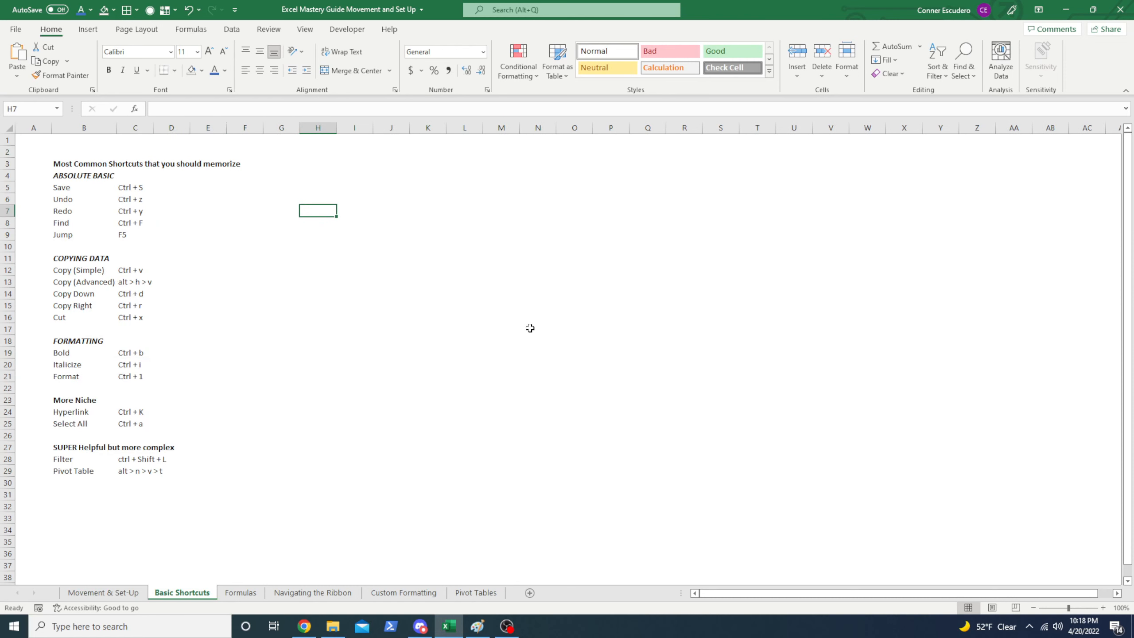
Return to the Movement & Set-Up sheet and move up to the Edit Cell entry in C16
key(ctrl+Page_Up)
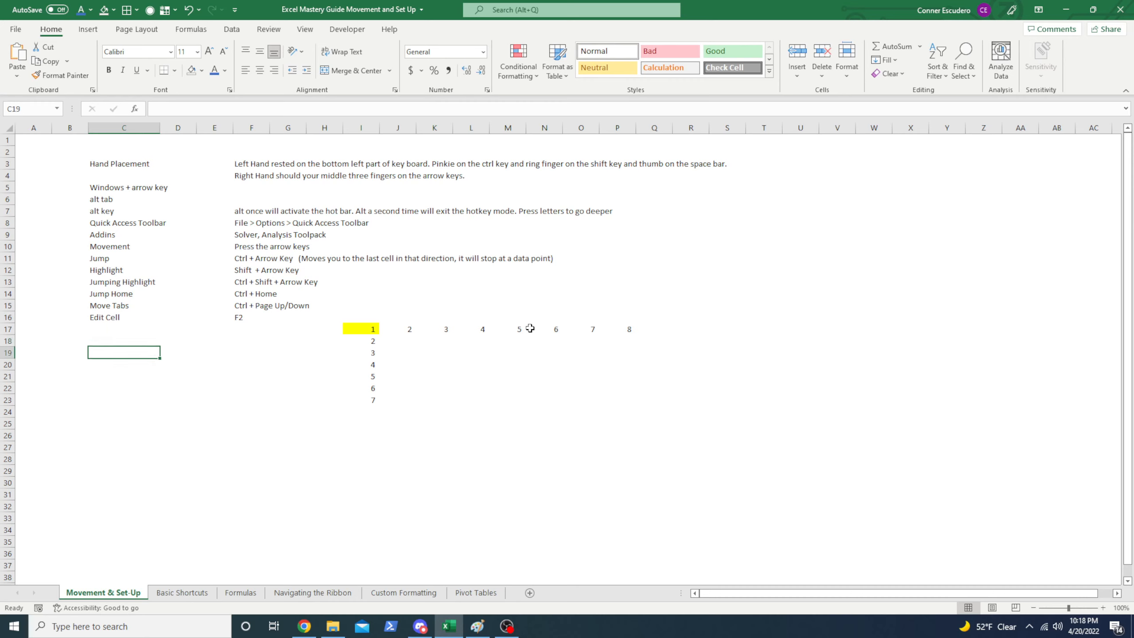
key(Up)
key(Up)
key(Up)
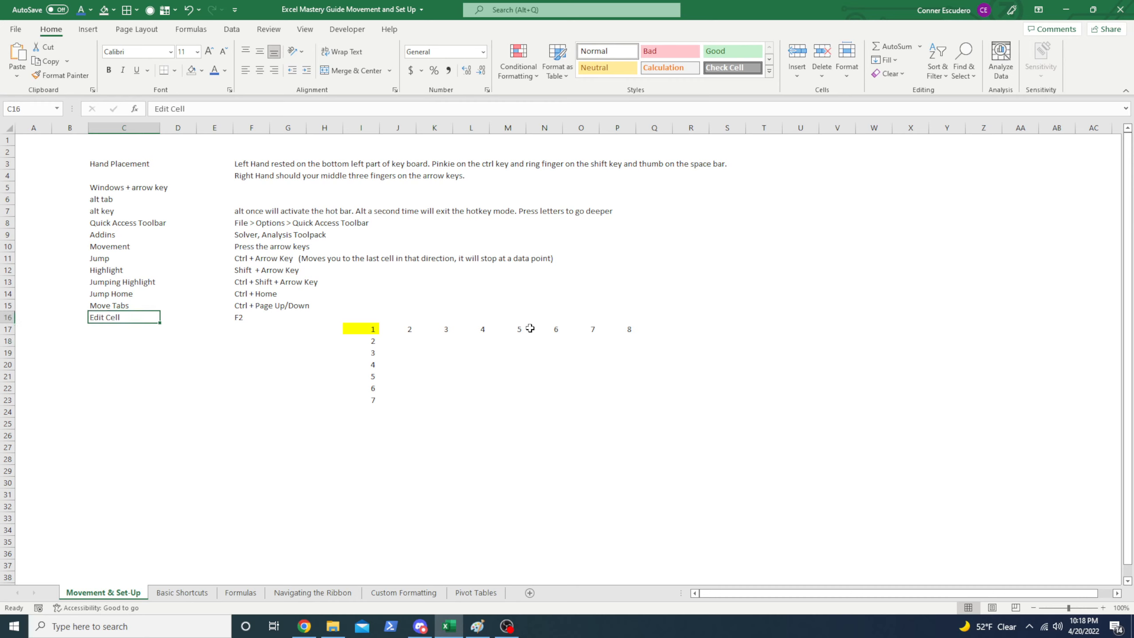
Highlight column C upward from C16 to C5, and move one cell at a time across row 16, back, and below the list
key(ctrl+shift+Up)
key(Right)
key(Right)
key(Right)
key(Left)
key(Left)
key(Left)
key(Down)
key(Up)
key(Down)
key(Down)
Jump up and down column C between the edges of the data blocks, finishing on the Edit Cell entry in C16
key(ctrl+Up)
key(ctrl+Up)
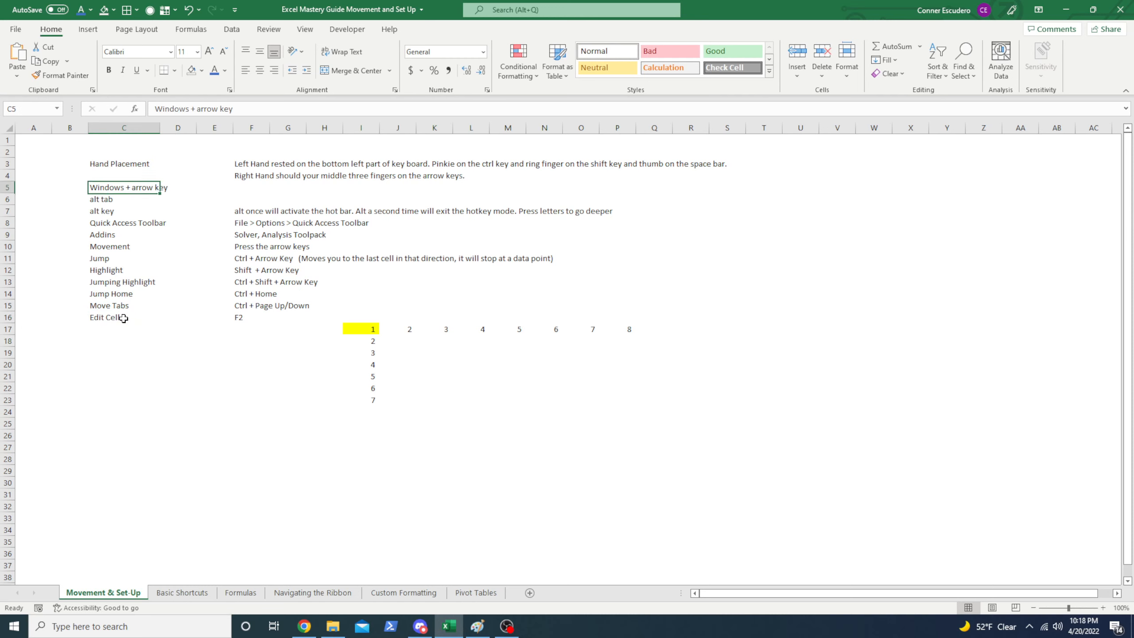
key(ctrl+Down)
key(ctrl+Down)
key(ctrl+Up)
key(ctrl+Up)
key(ctrl+Up)
key(ctrl+Down)
key(ctrl+Down)
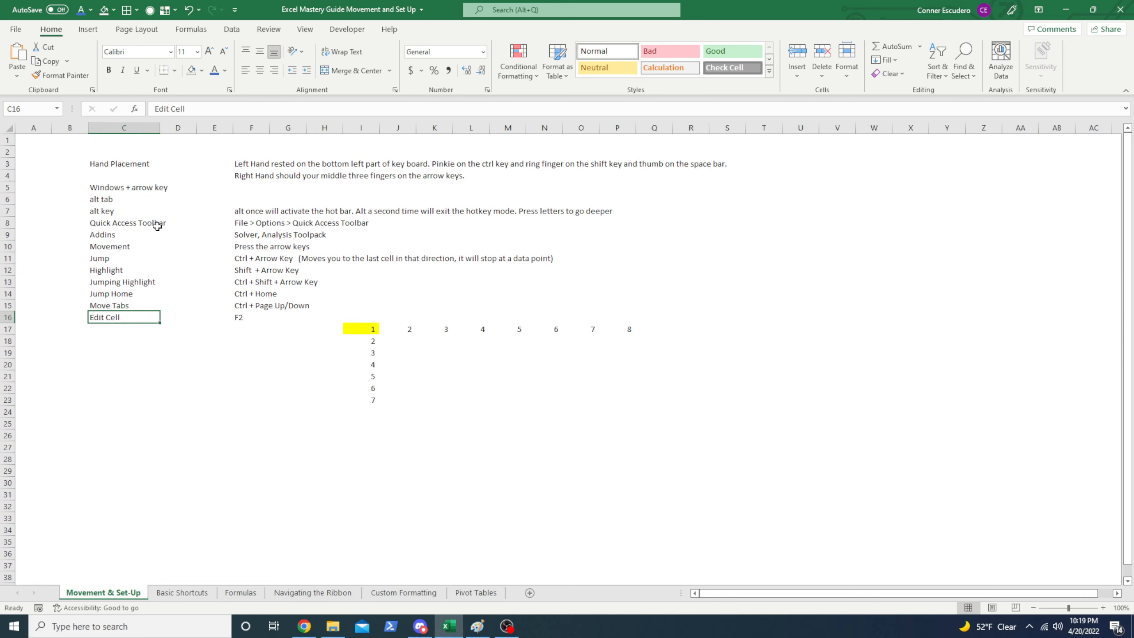
Append "dfvfkbjldvf" to the Jump Home entry in C14, discard the edit, and move three cells down and back
click(140, 293)
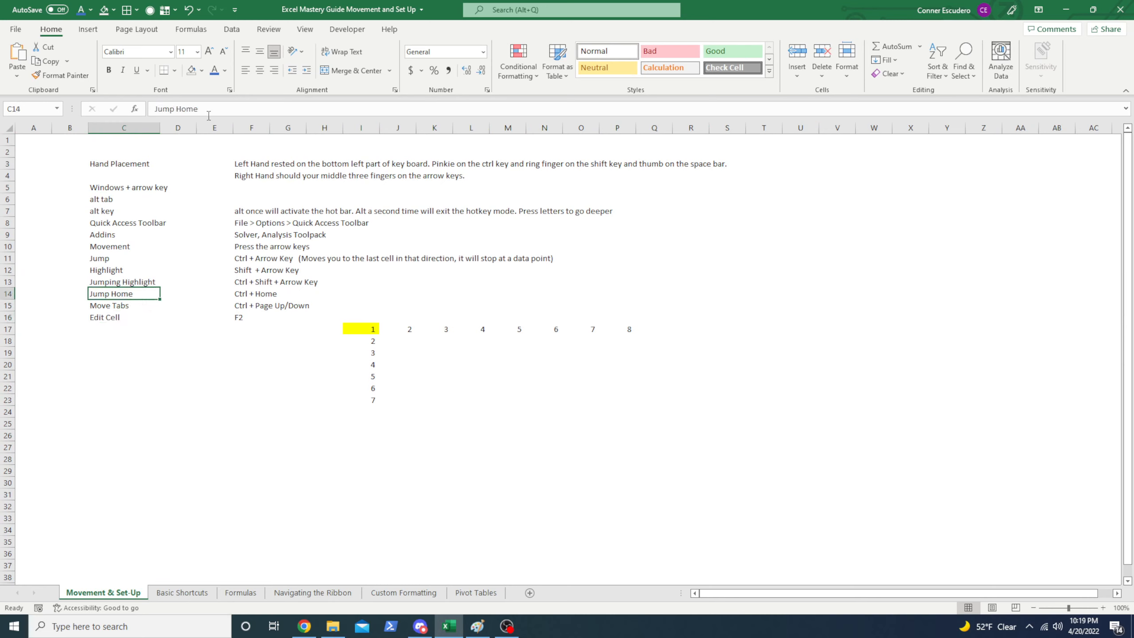
key(F2)
text(fsdkfjdskf)
key(Escape)
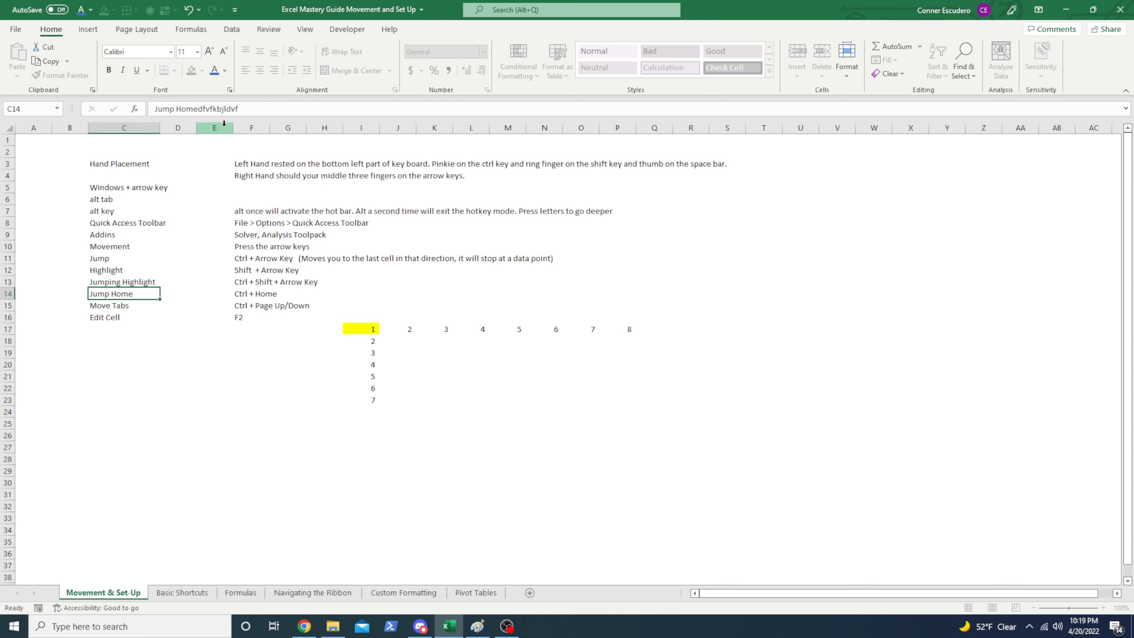
key(Down)
key(Down)
key(Down)
key(Up)
key(Up)
key(Up)
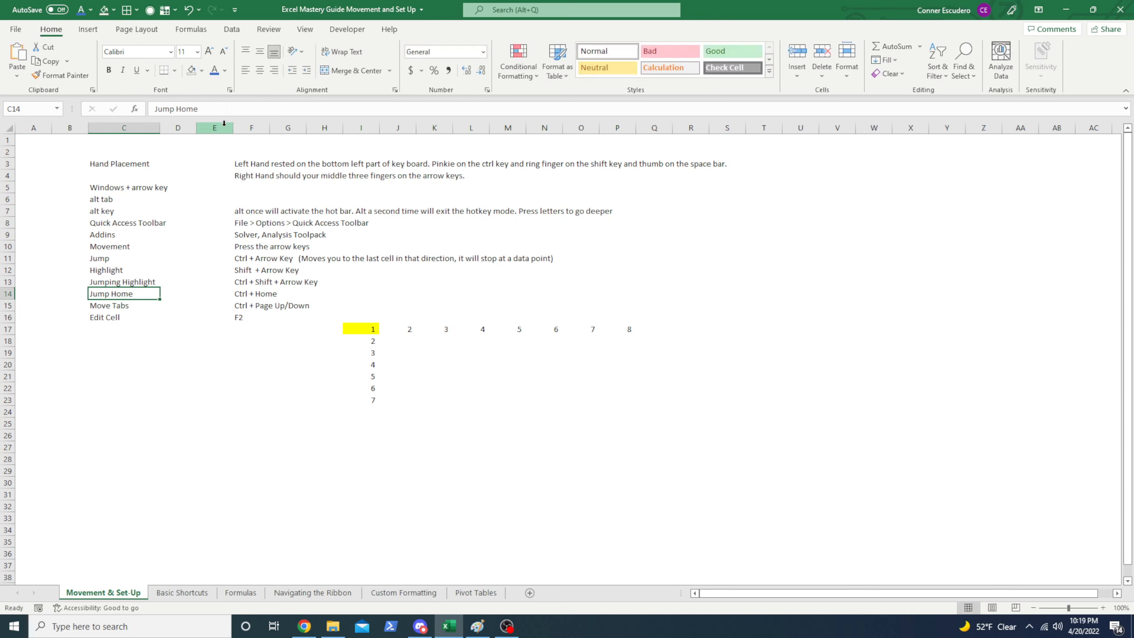
Append "aSV>kml dslkd" to the Jump Home entry through the formula bar and discard the edit
click(235, 110)
text(aSV>kml dslkd)
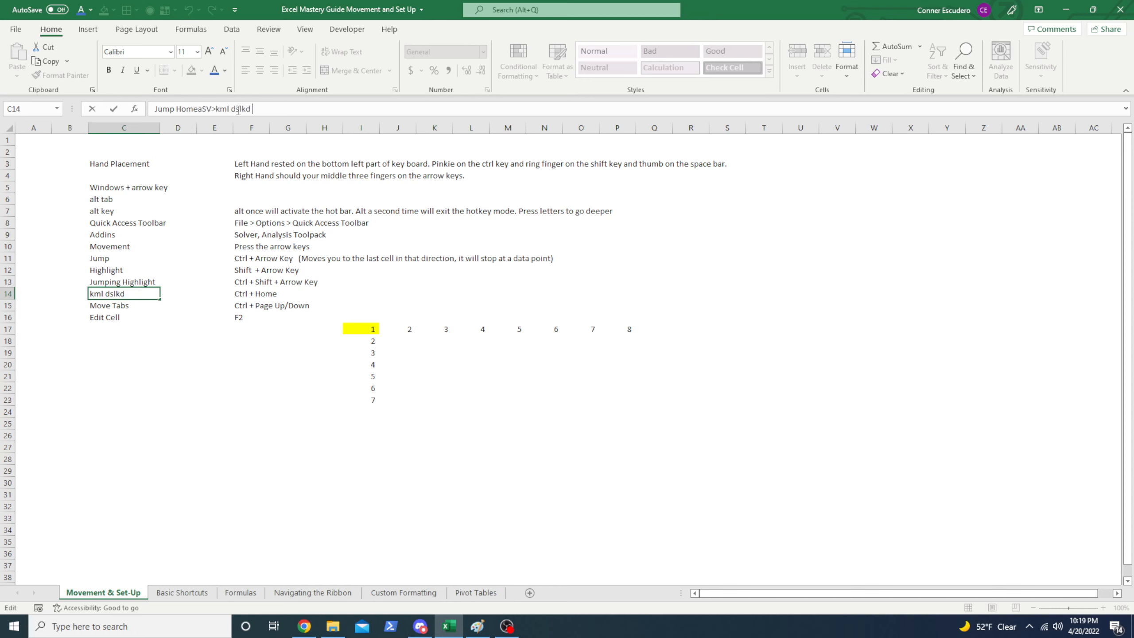
key(Escape)
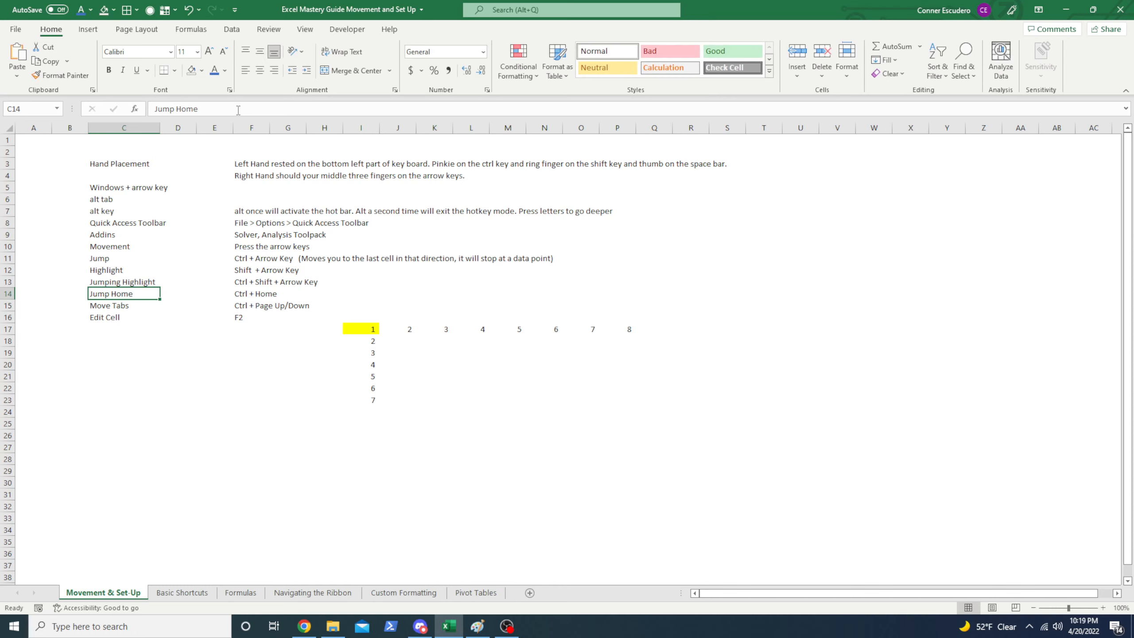
Move down to C16, edit the Edit Cell entry in place by adding a dash and random text, and cancel the edit
key(Down)
key(Down)
key(Up)
key(Down)
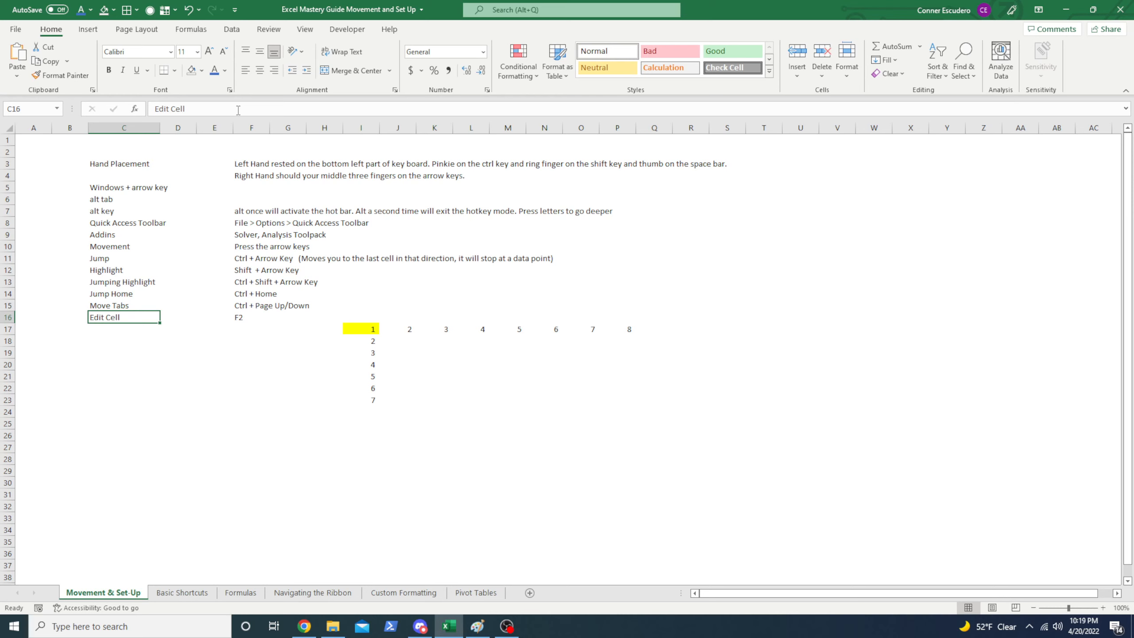
key(F2)
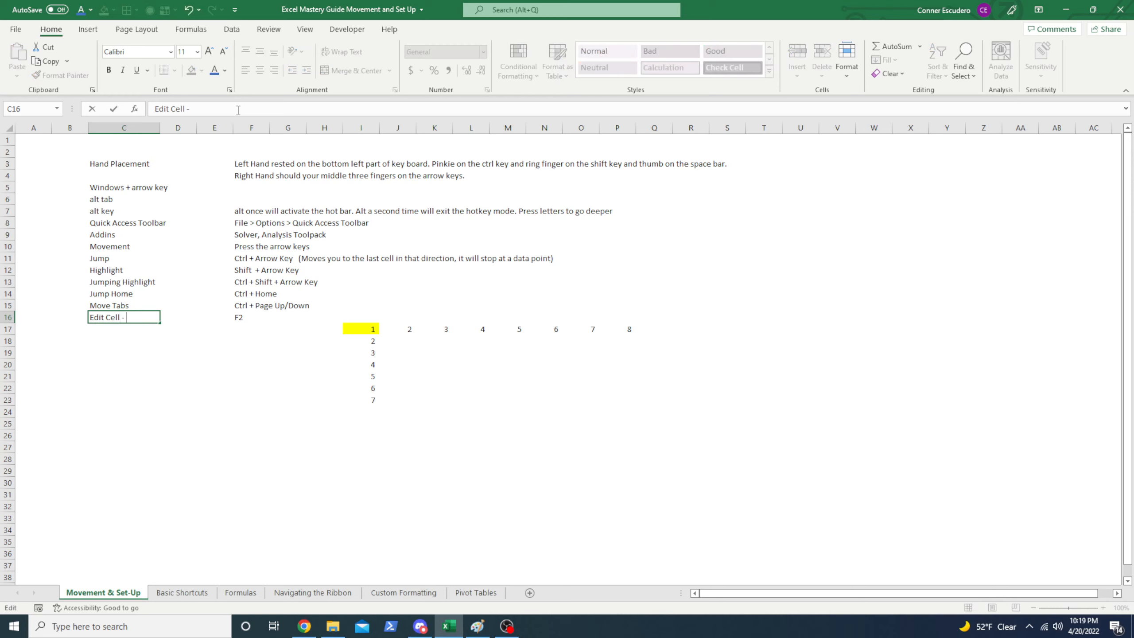
text(erfgloenrgoegrnm)
key(Escape)
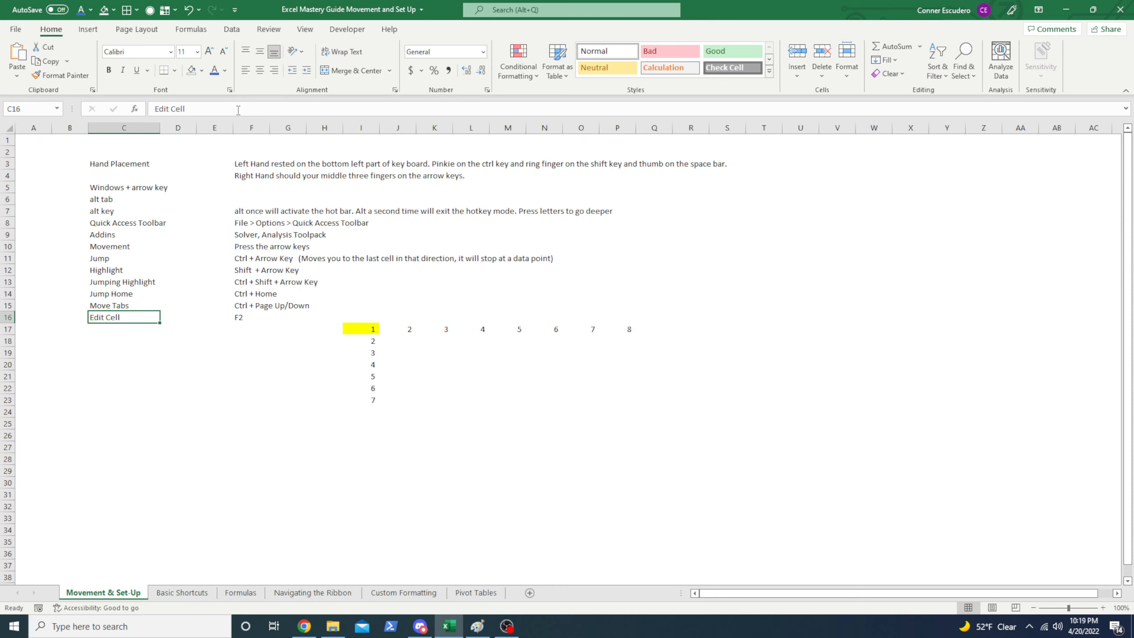
Change the C16 entry to "Edit Cell - asijanfkadsj", commit it, and undo the change
key(F2)
text(- asijanfkadsj)
key(Return)
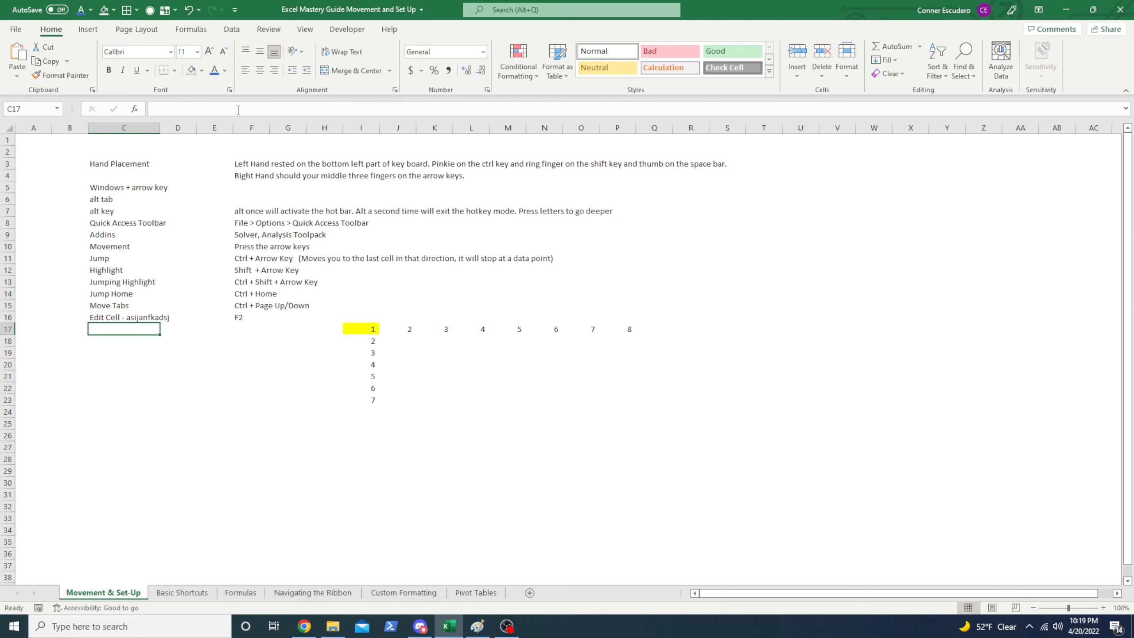
key(Up)
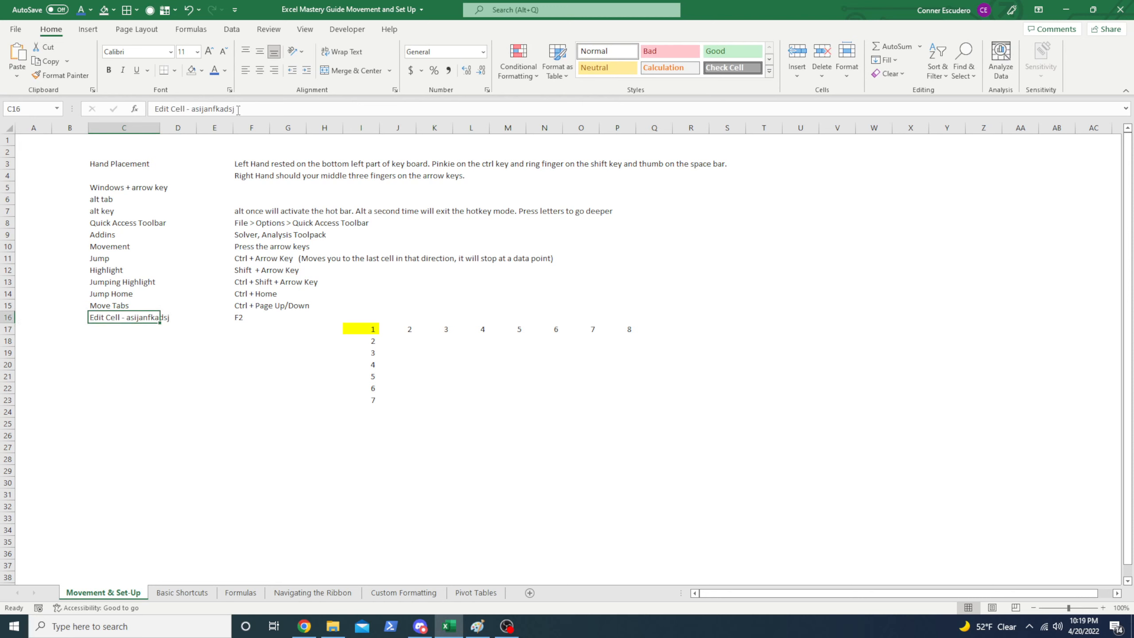
key(ctrl+z)
Move across row 16 to E16 and return to C16, and show and hide the ribbon key tips
key(Right)
key(Right)
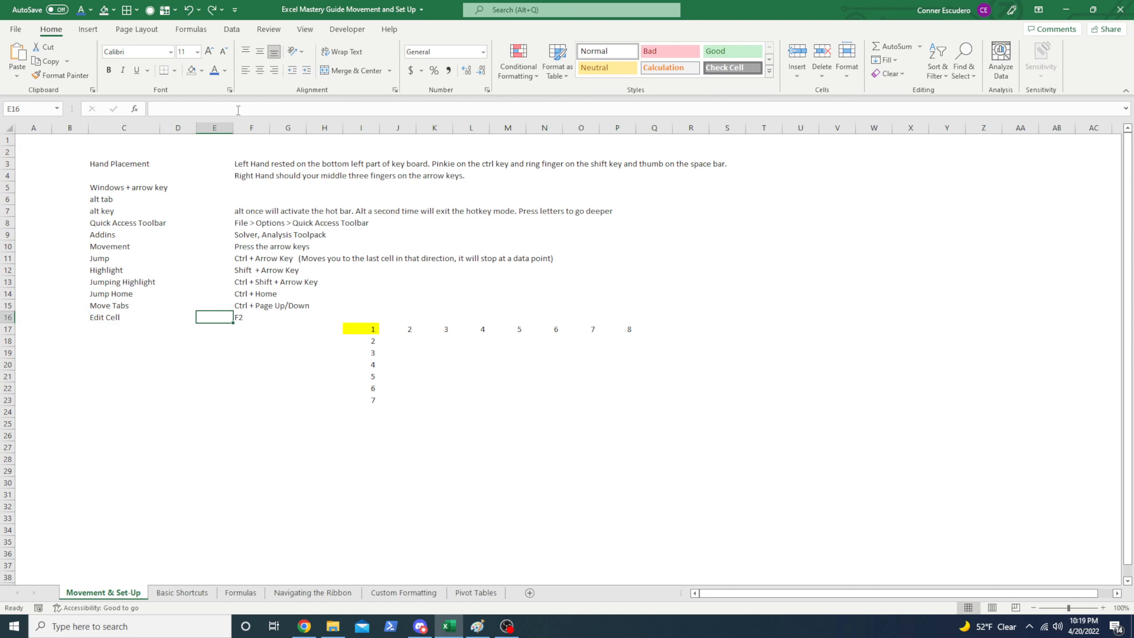
key(Left)
key(Left)
key(Left)
key(Right)
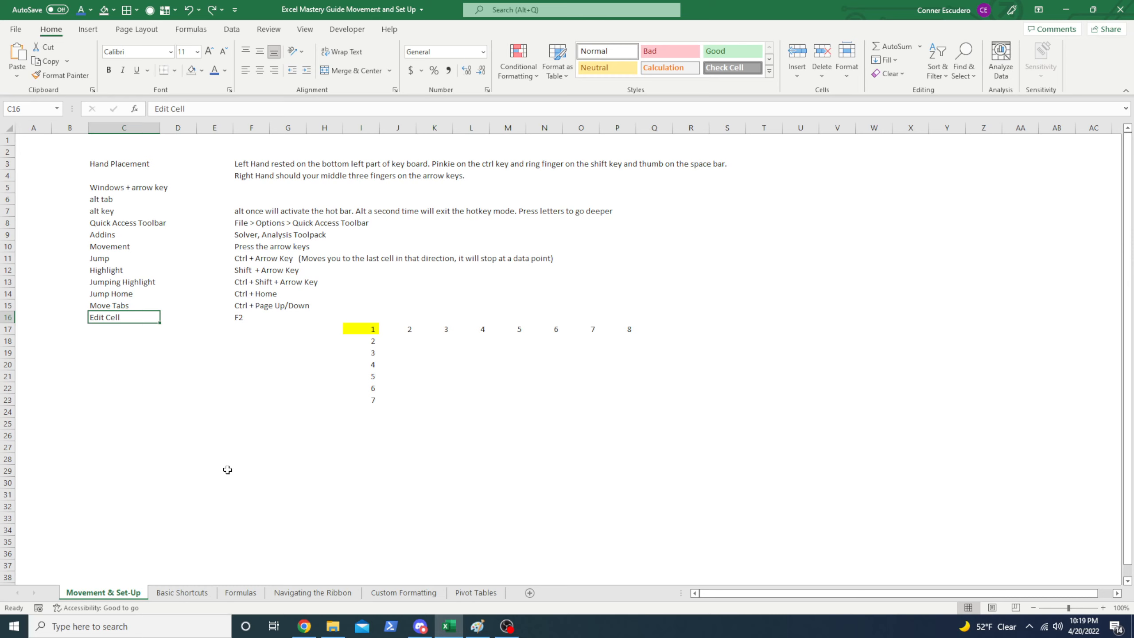
key(alt)
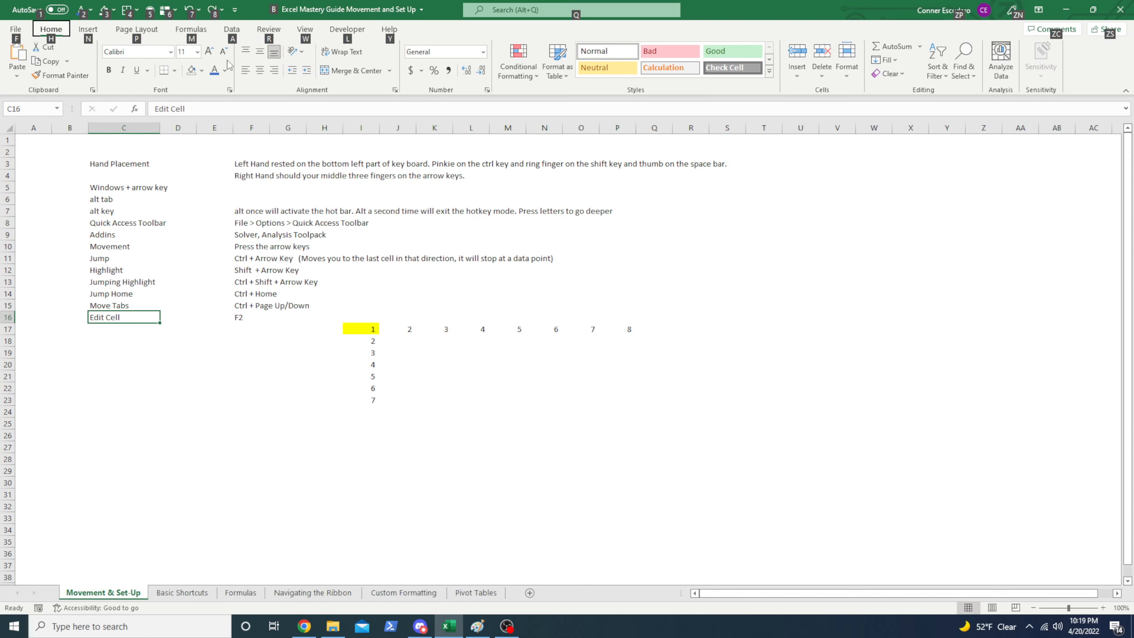
key(alt)
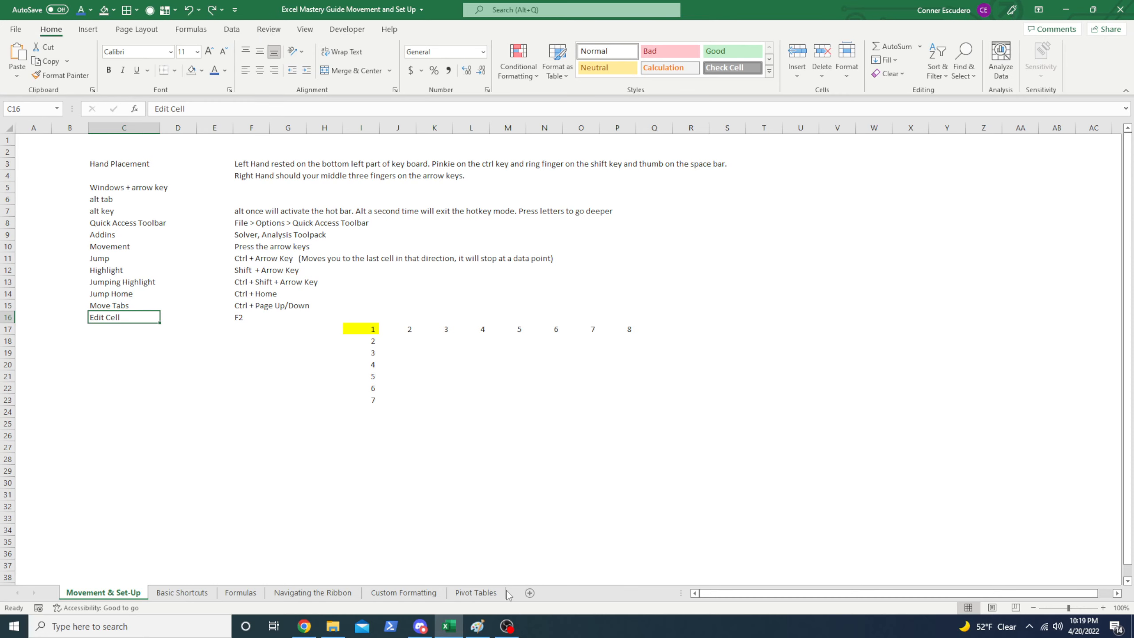
click(506, 627)
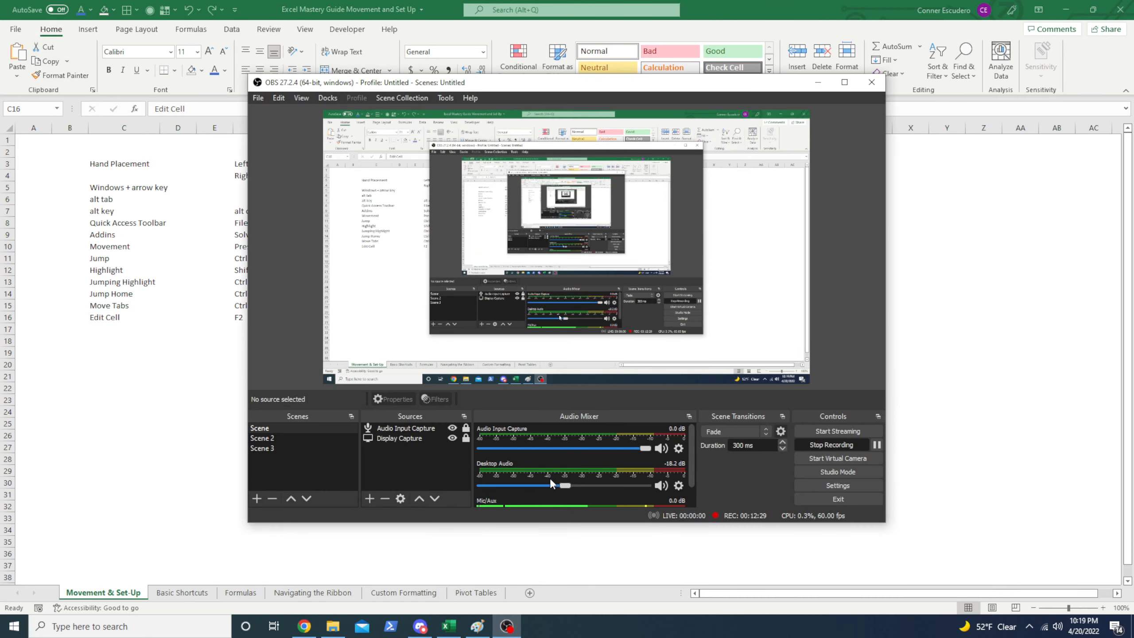